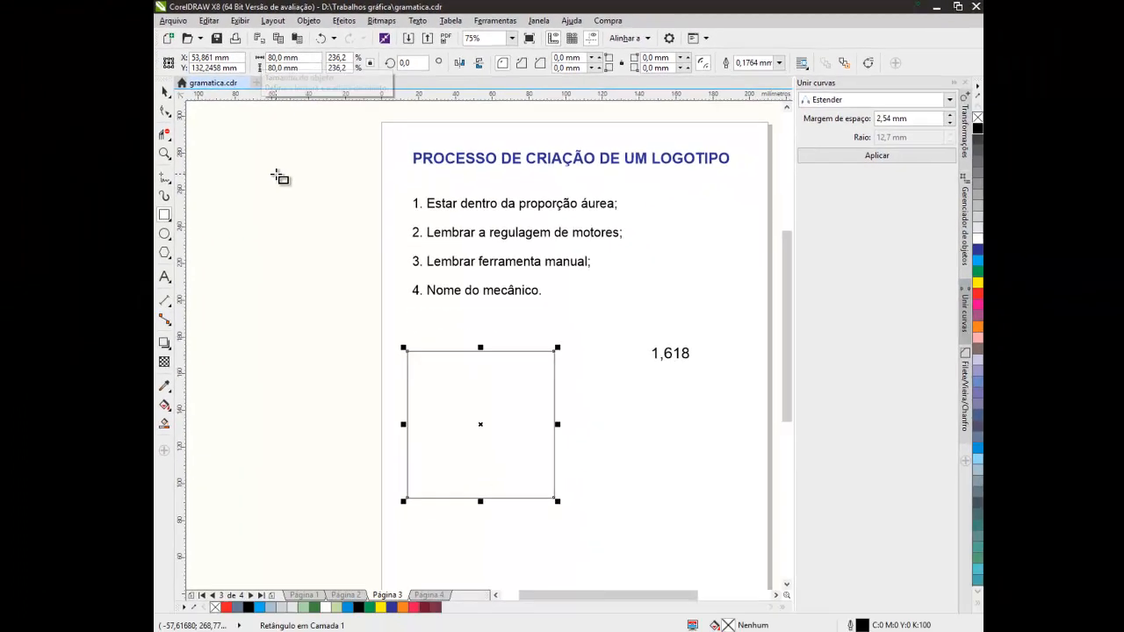
Move the 80 mm square slightly up and right, centring it at about X 59 mm, Y 137 mm.
left_click(174, 91)
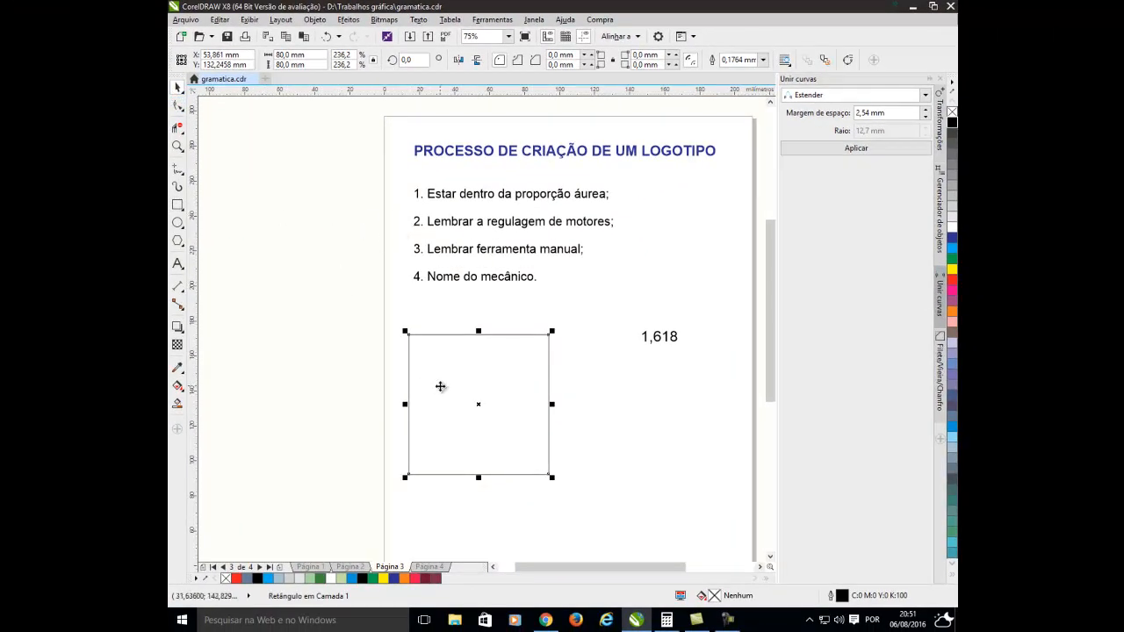
left_click_drag(441, 386, 449, 378)
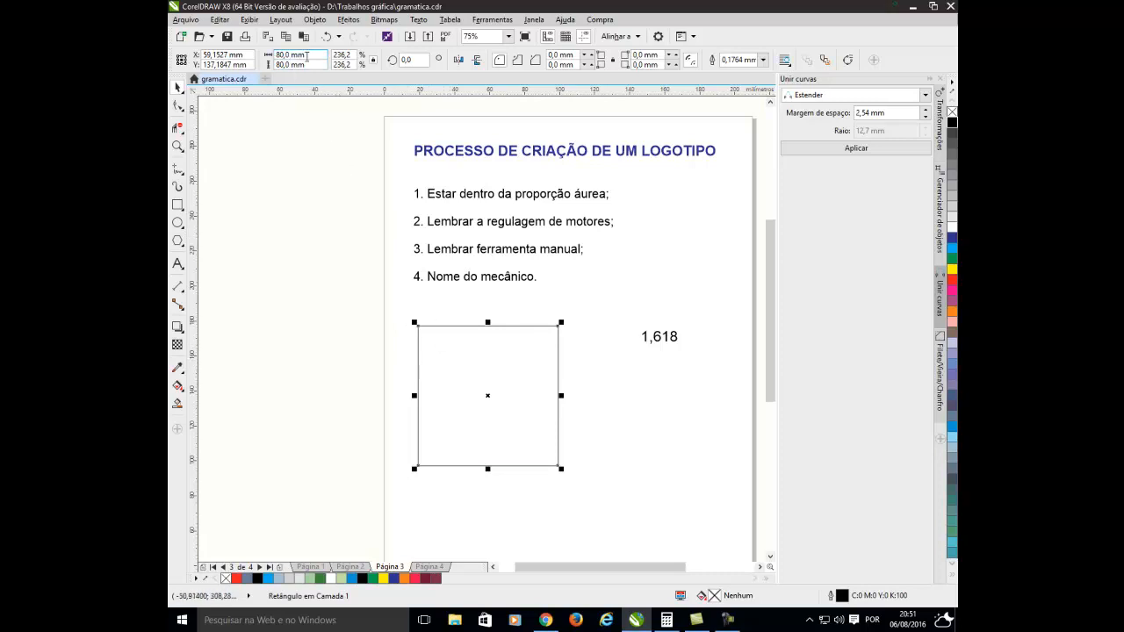
left_click(290, 277)
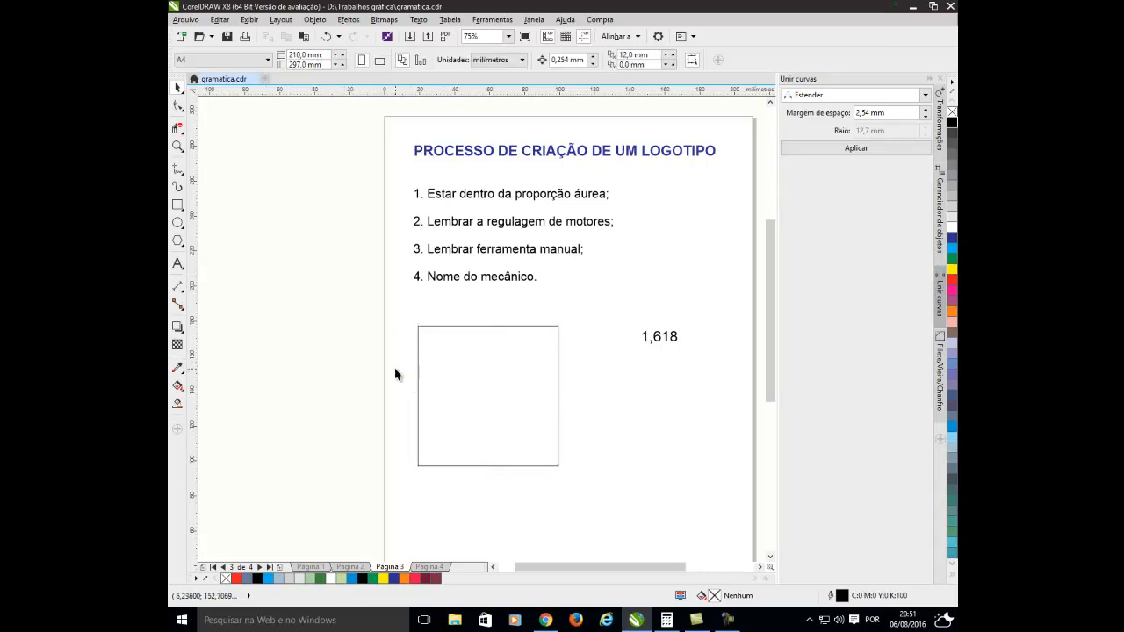
scroll(465, 478, "up", 2)
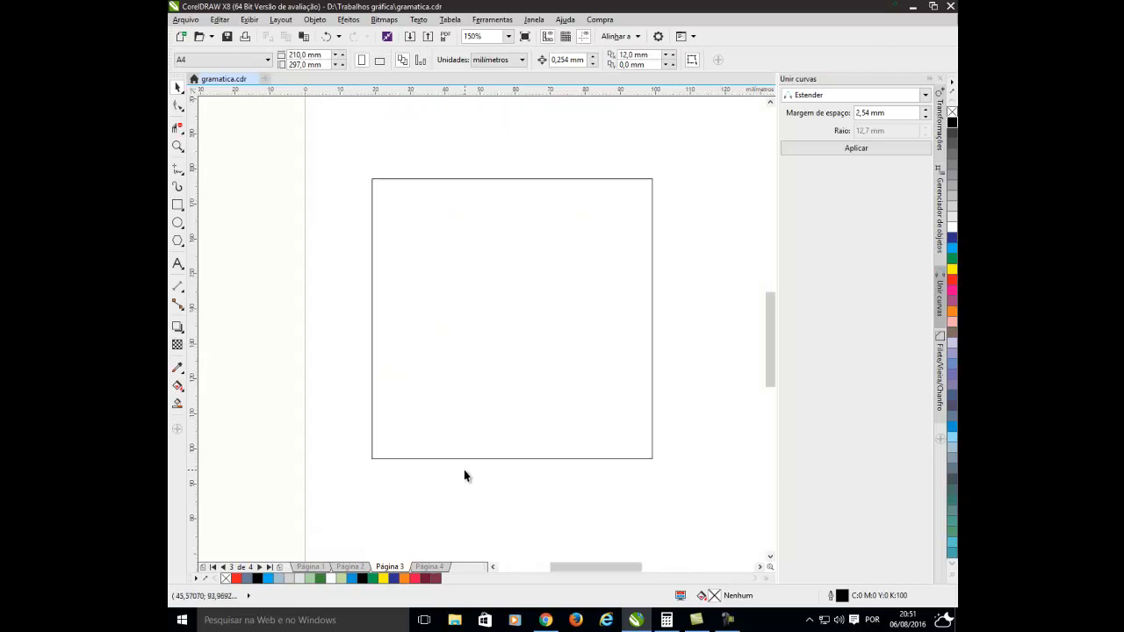
scroll(474, 466, "down", 2)
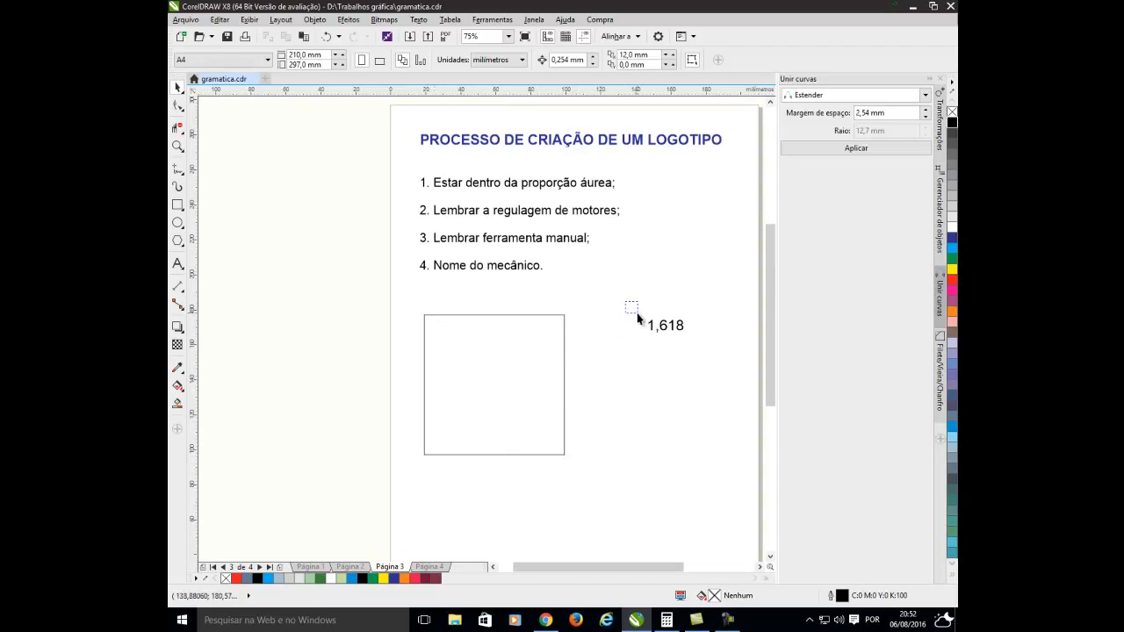
left_click_drag(637, 312, 698, 367)
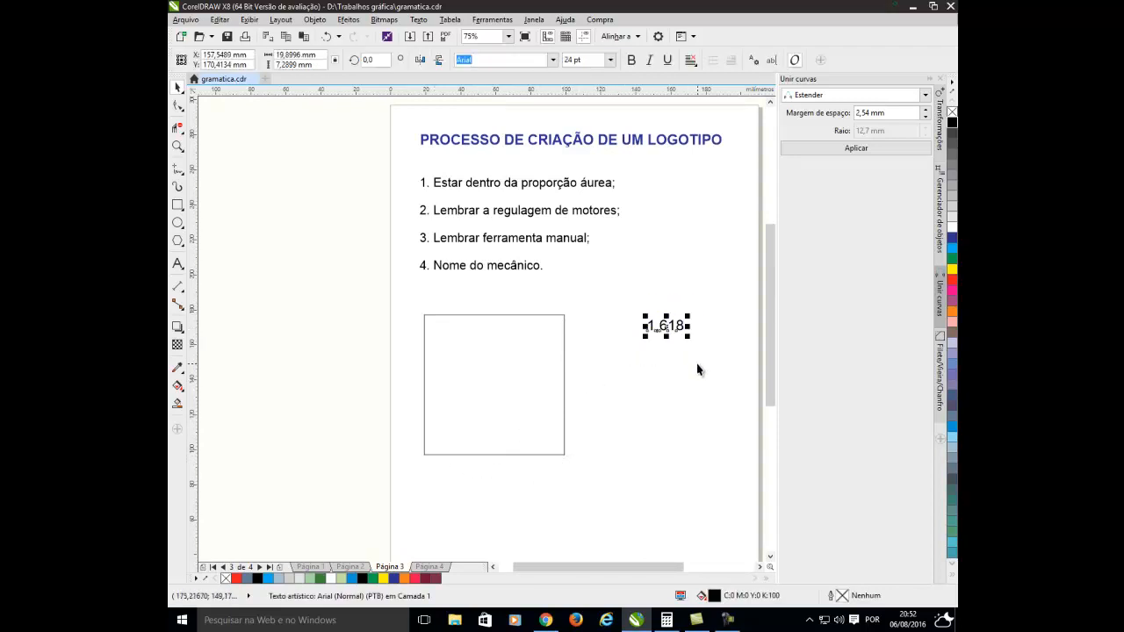
left_click(698, 369)
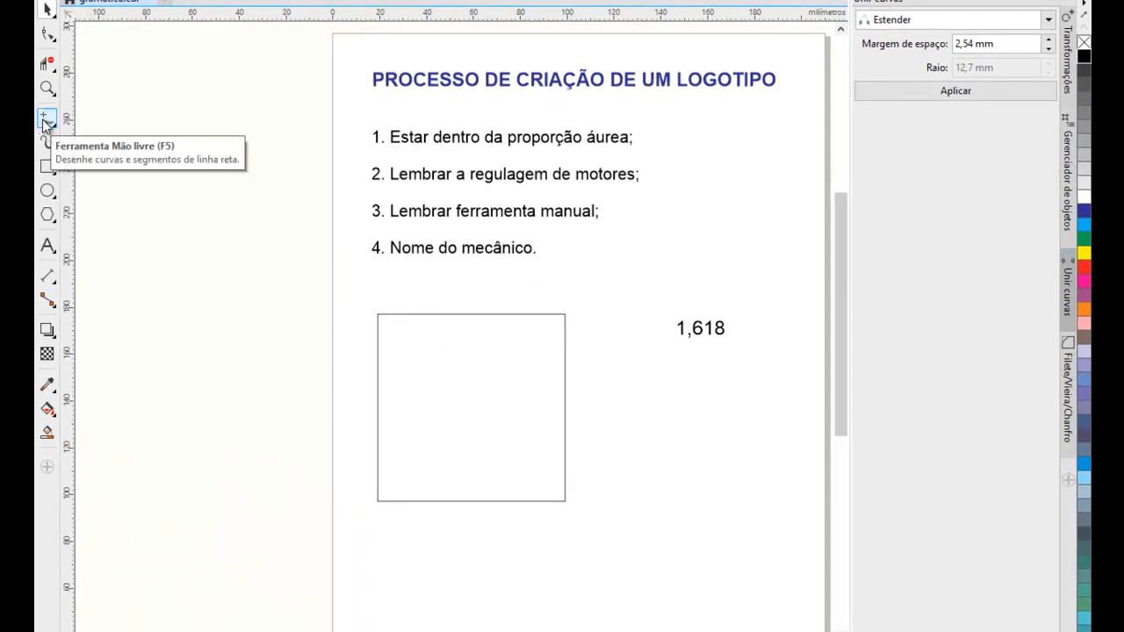
Draw a straight line from the midpoint of the square's bottom edge to its top-right corner with the Freehand tool.
left_click(46, 121)
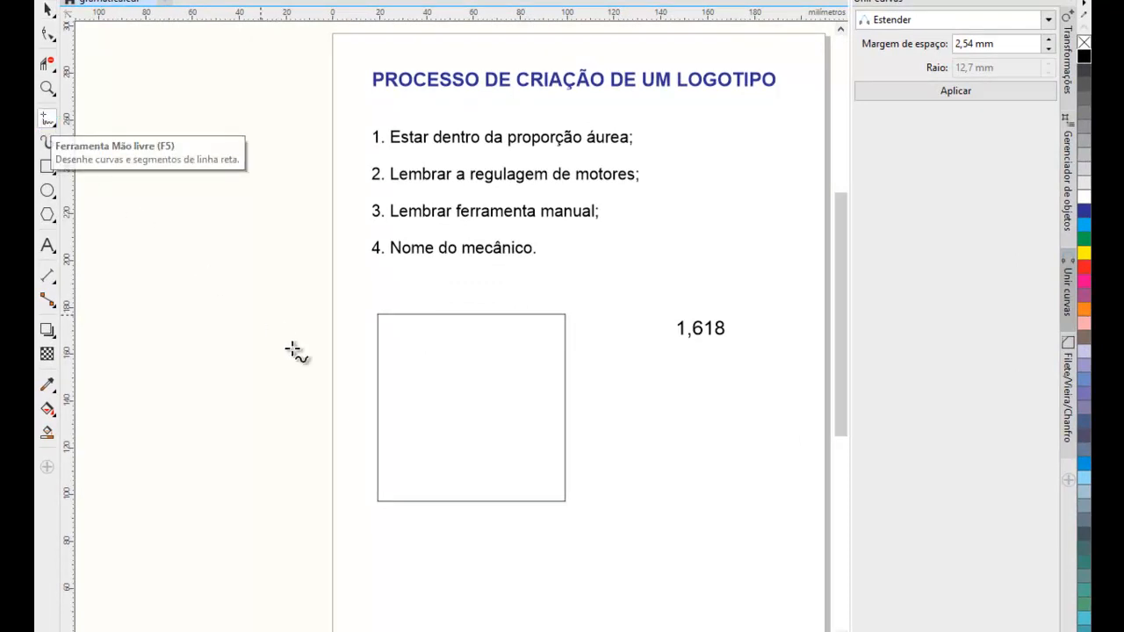
left_click(472, 501)
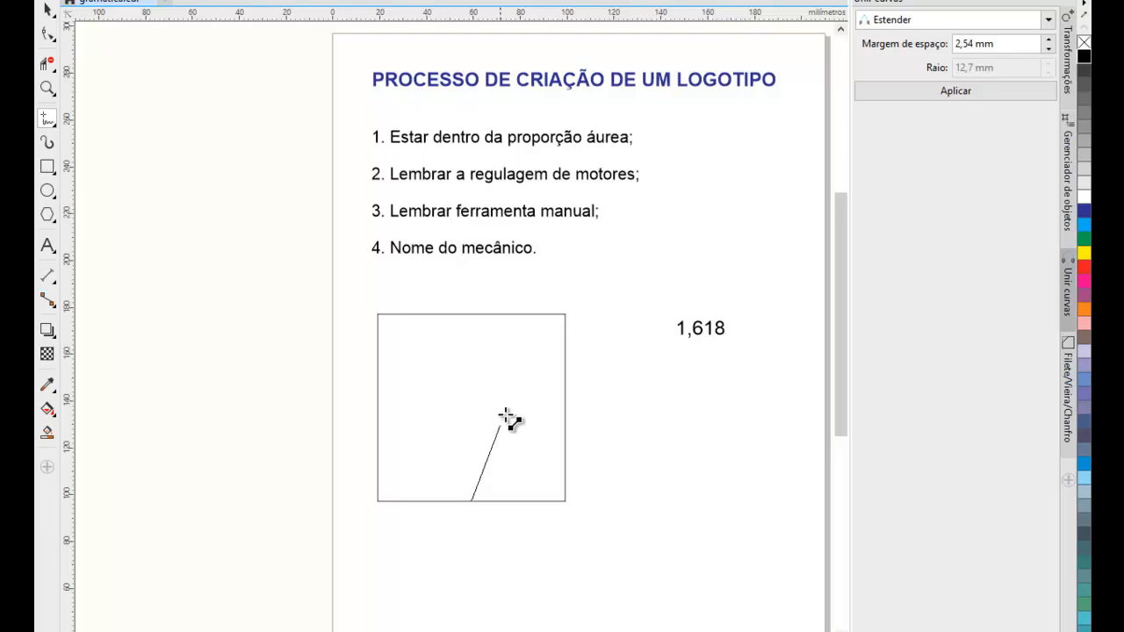
left_click(564, 316)
left_click(48, 11)
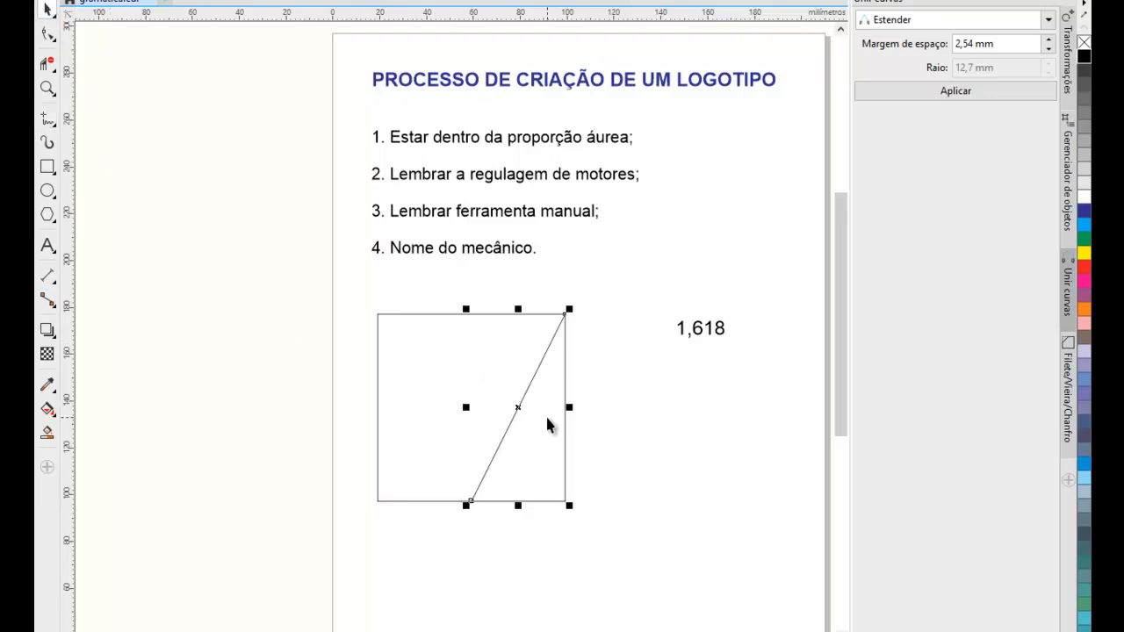
Place the diagonal line's rotation centre on its lower end and rotate it clockwise to horizontal along the square's base.
left_click(518, 407)
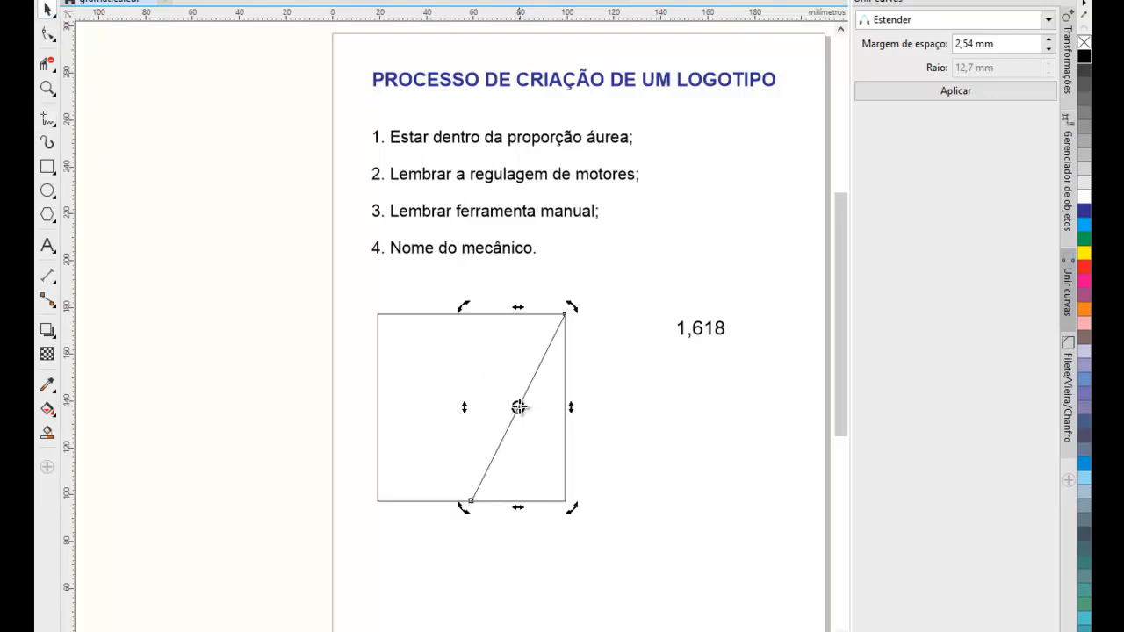
left_click_drag(518, 408, 470, 500)
left_click_drag(536, 374, 533, 509)
left_click(539, 544)
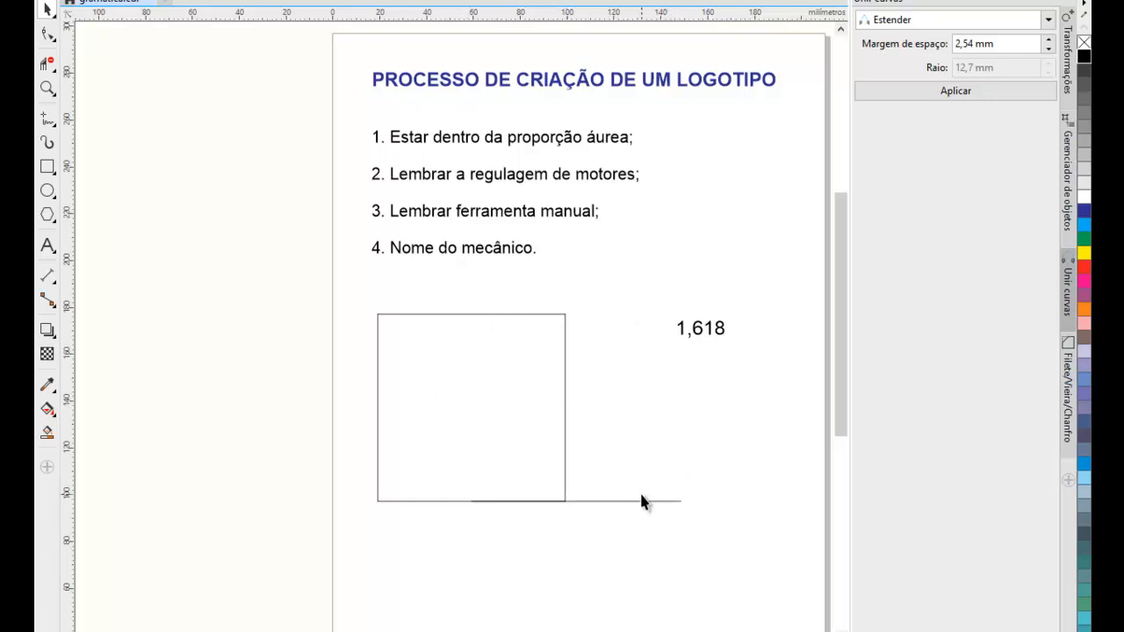
Draw a rectangle from the square's top-right corner to the right end of the horizontal line.
left_click(49, 170)
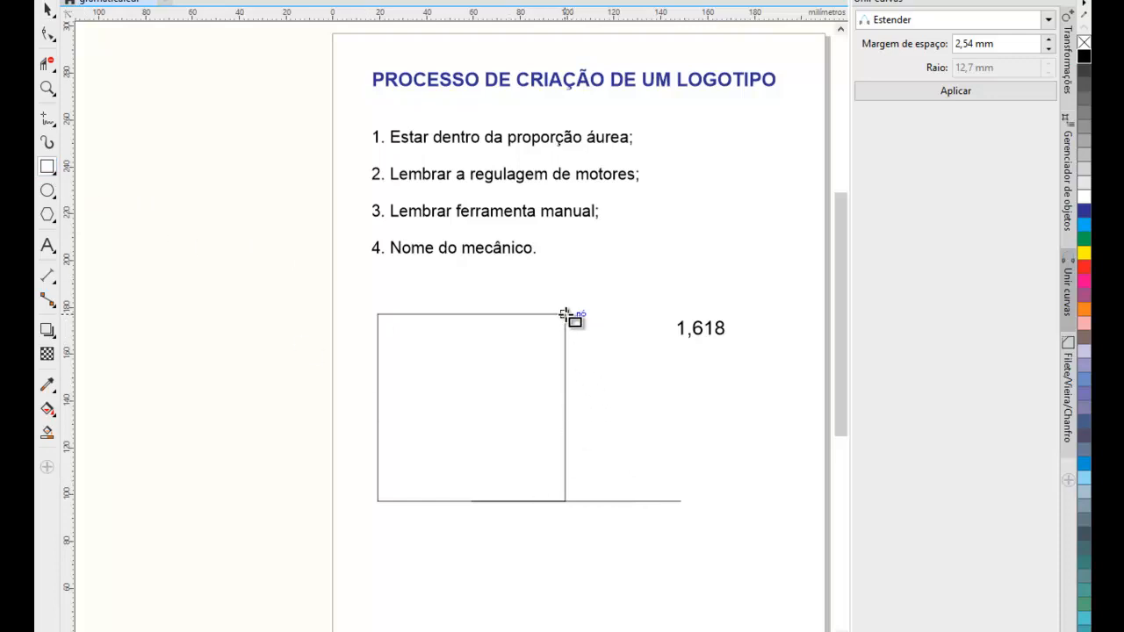
left_click_drag(565, 315, 681, 501)
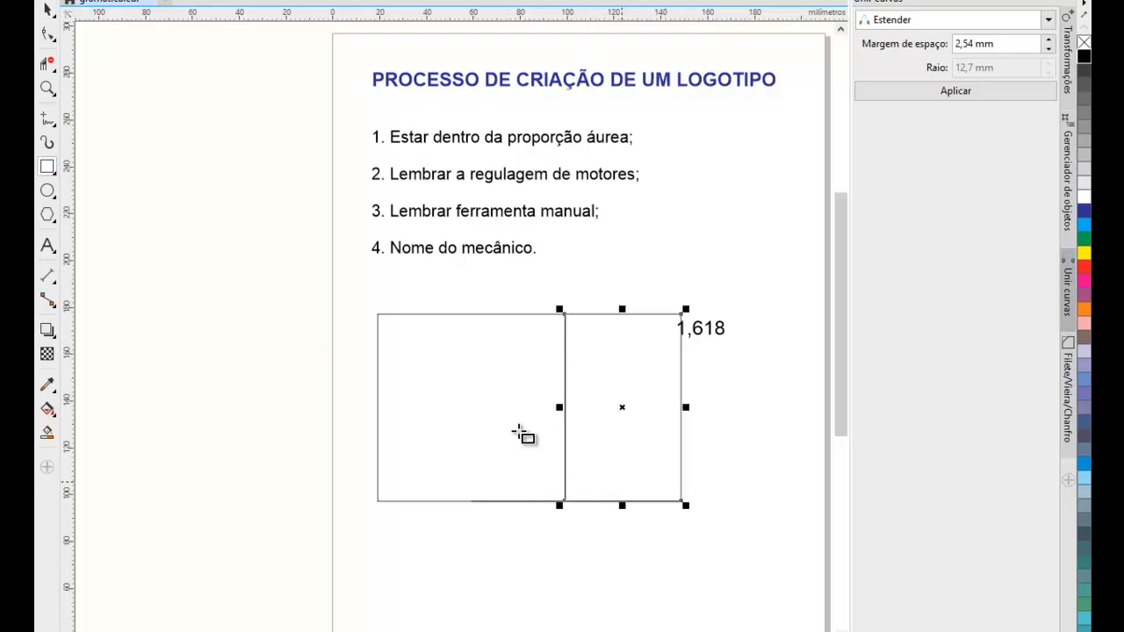
left_click(47, 10)
left_click(198, 180)
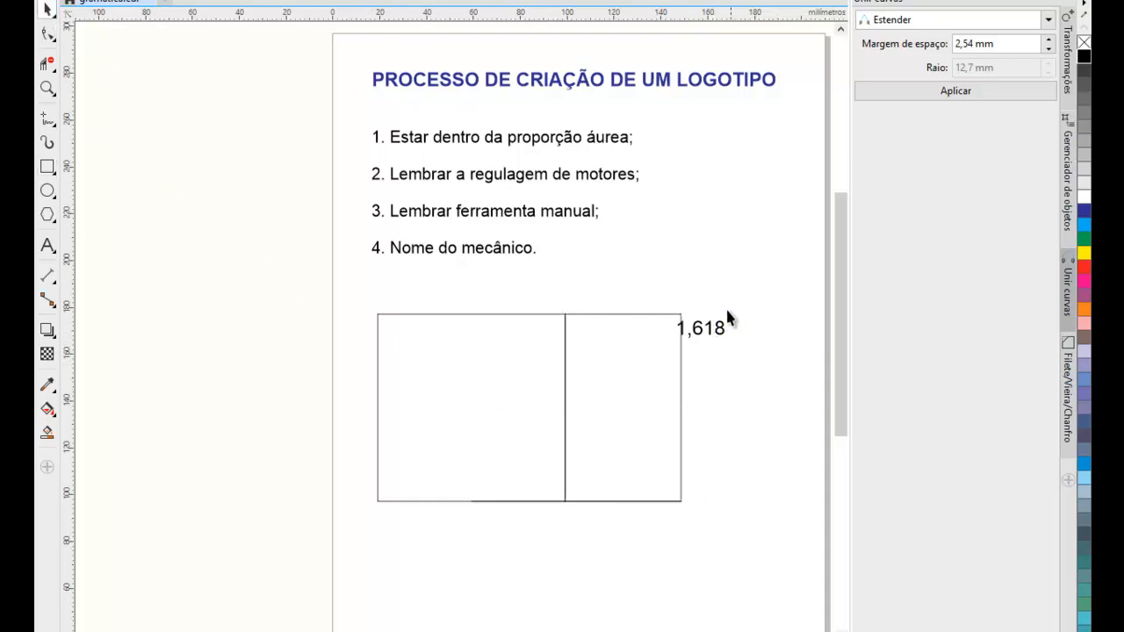
Move the 1,618 text above the new rectangle's top-right corner and delete the horizontal construction line.
left_click_drag(728, 328, 727, 294)
left_click_drag(725, 477, 417, 574)
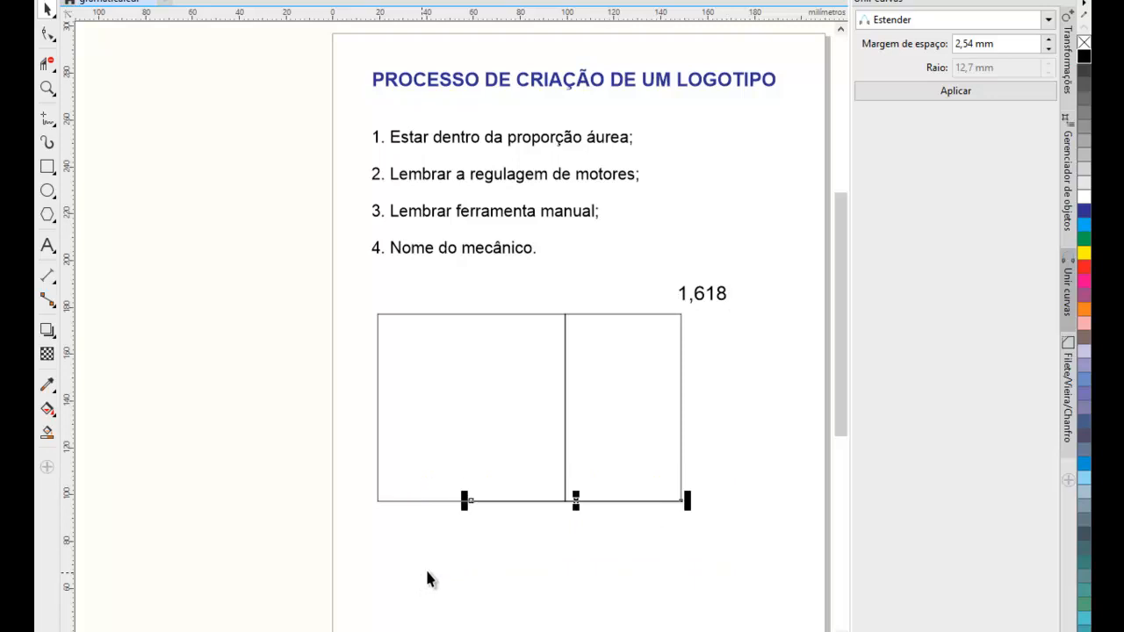
key("Delete")
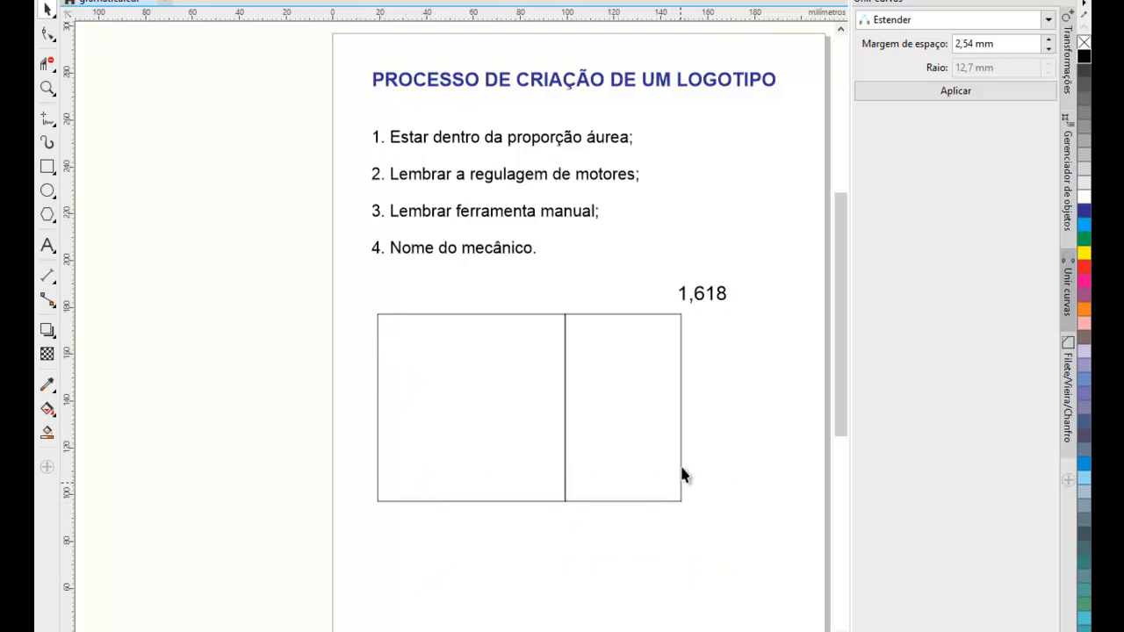
Select the square and the adjoining rectangle together and check their overall width and height.
left_click_drag(362, 297, 688, 539)
left_click_drag(691, 627, 685, 614)
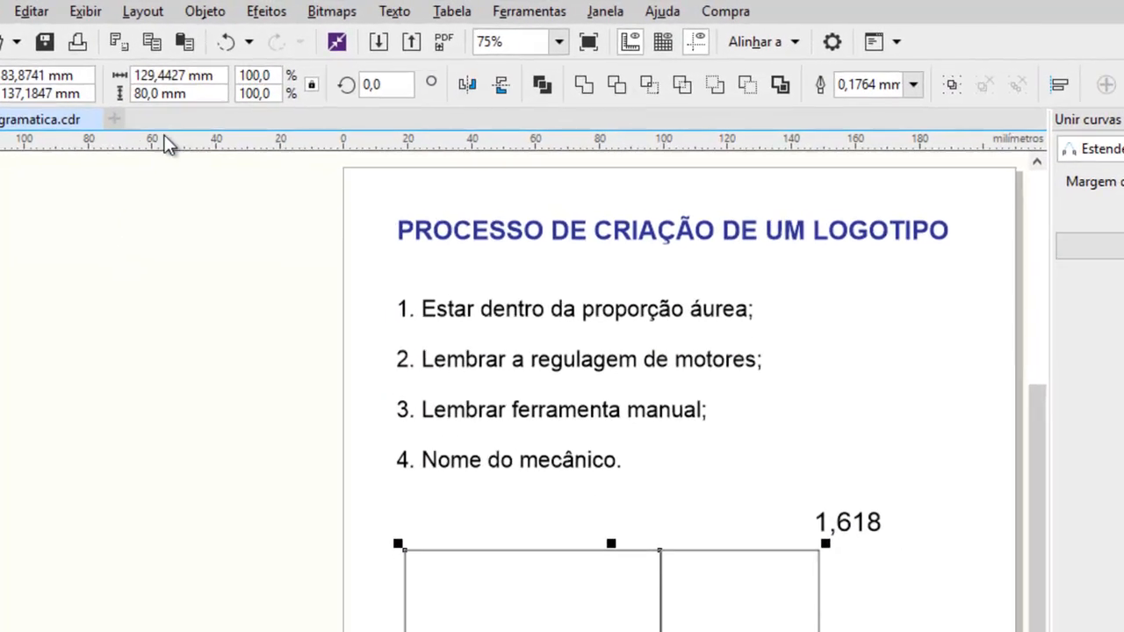
left_click(144, 93)
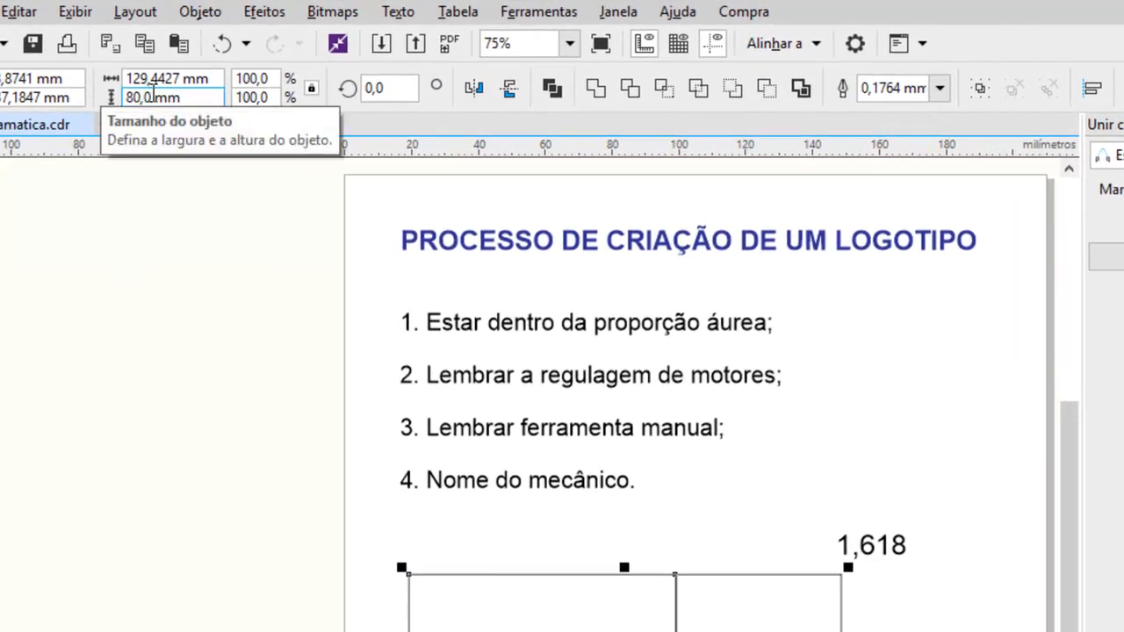
left_click(168, 77)
left_click(143, 97)
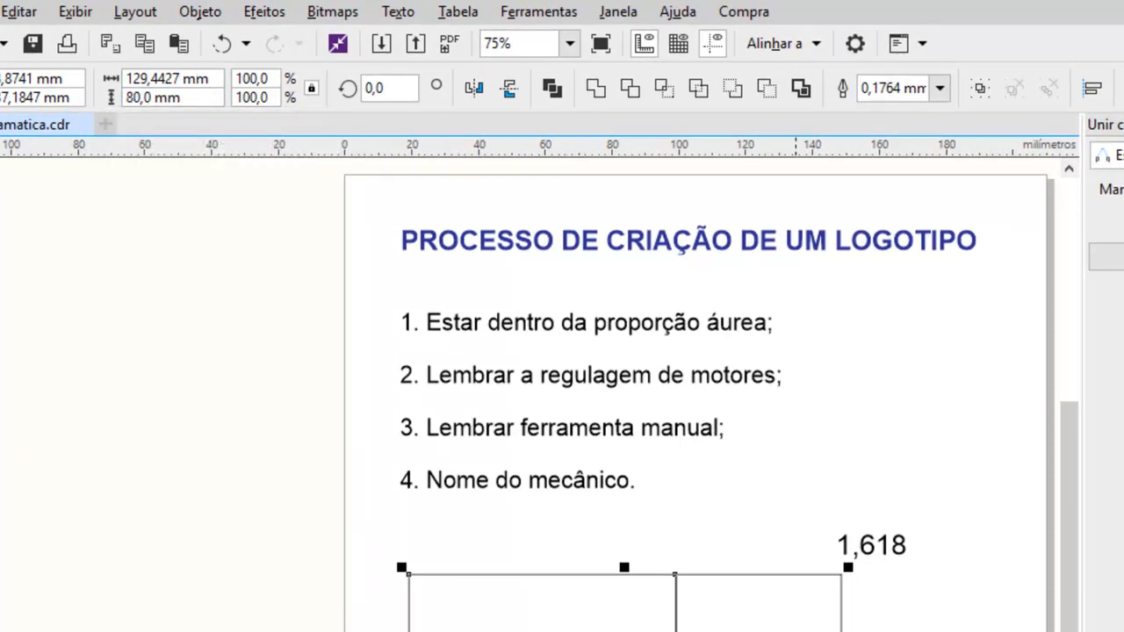
Switch to the calculator, divide the overall width 129,4427 by the height 80, and clear the calculation.
key("alt+Tab")
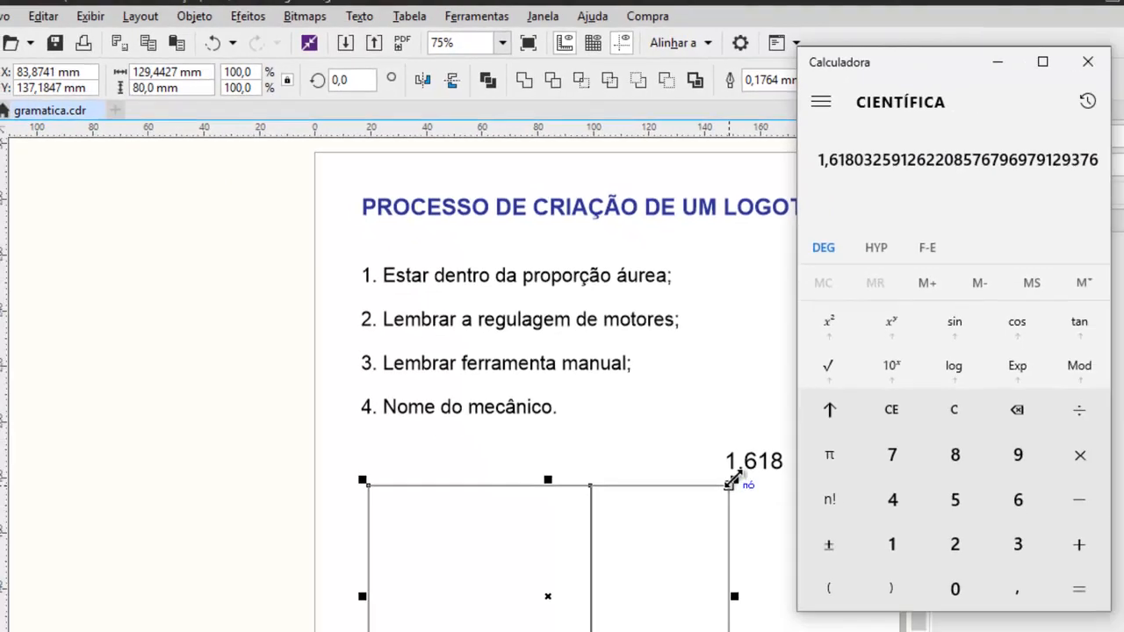
left_click(954, 409)
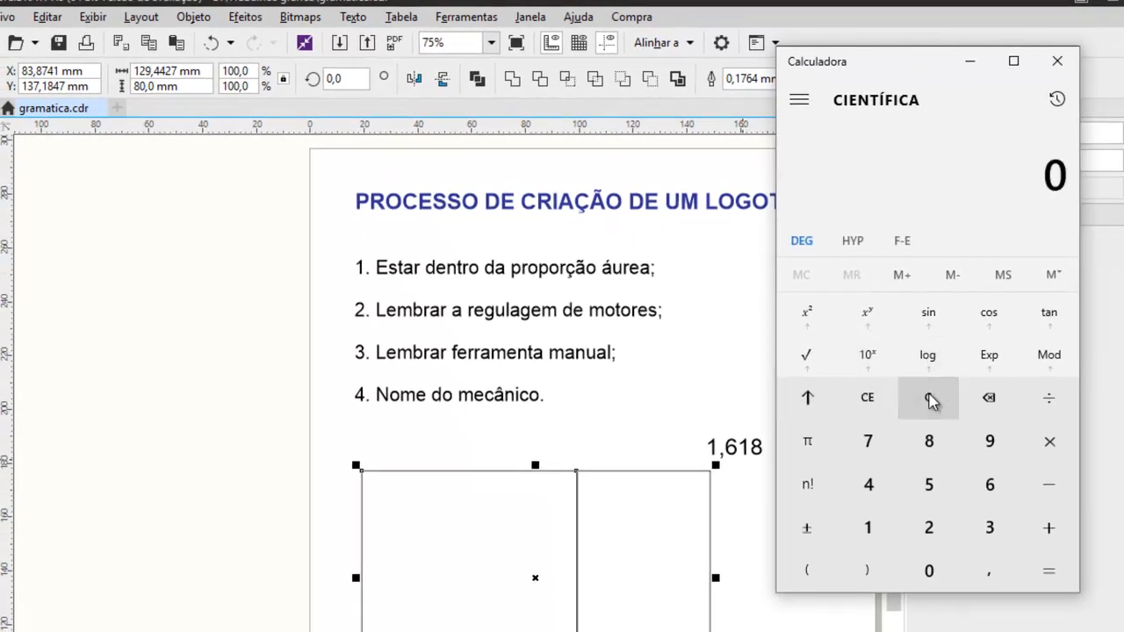
left_click(867, 527)
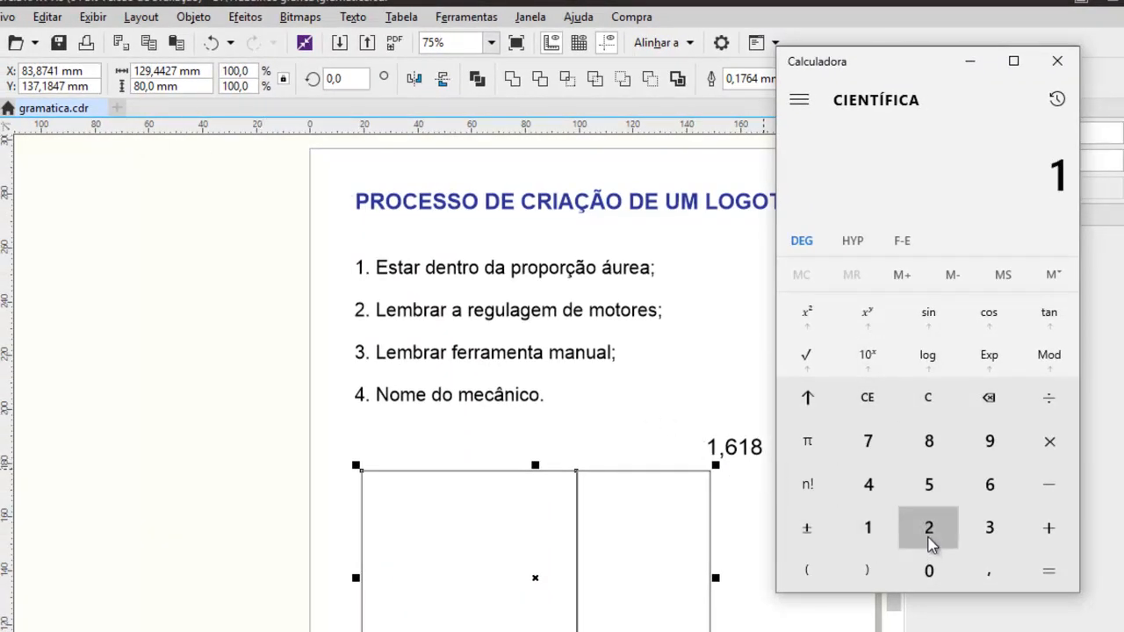
left_click(929, 531)
left_click(989, 448)
left_click(981, 567)
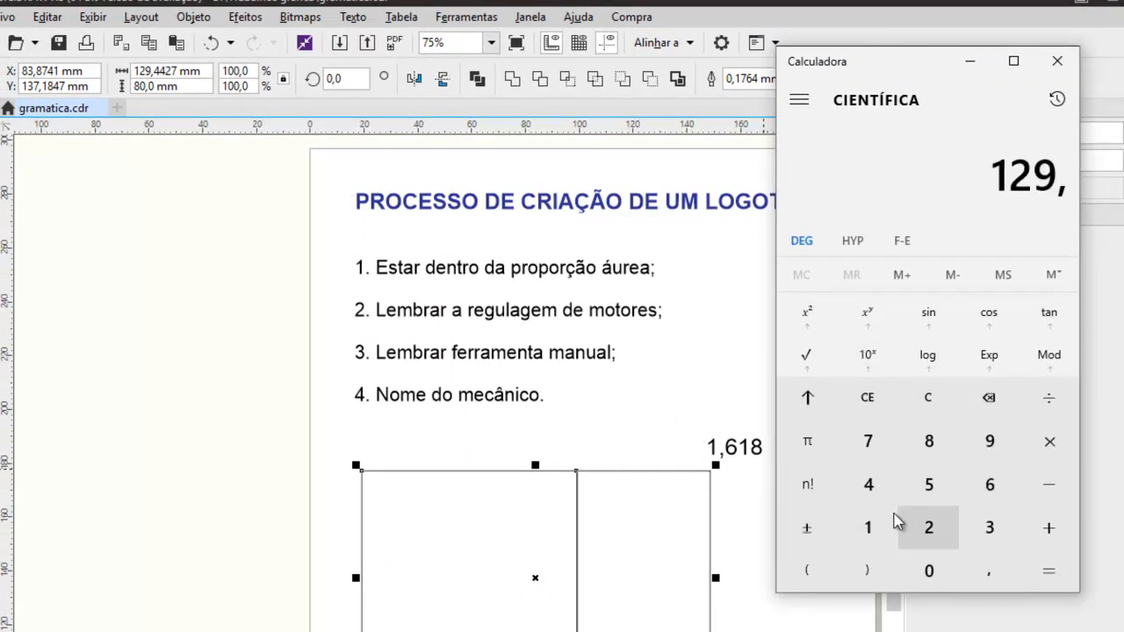
left_click(868, 490)
left_click(868, 491)
left_click(929, 527)
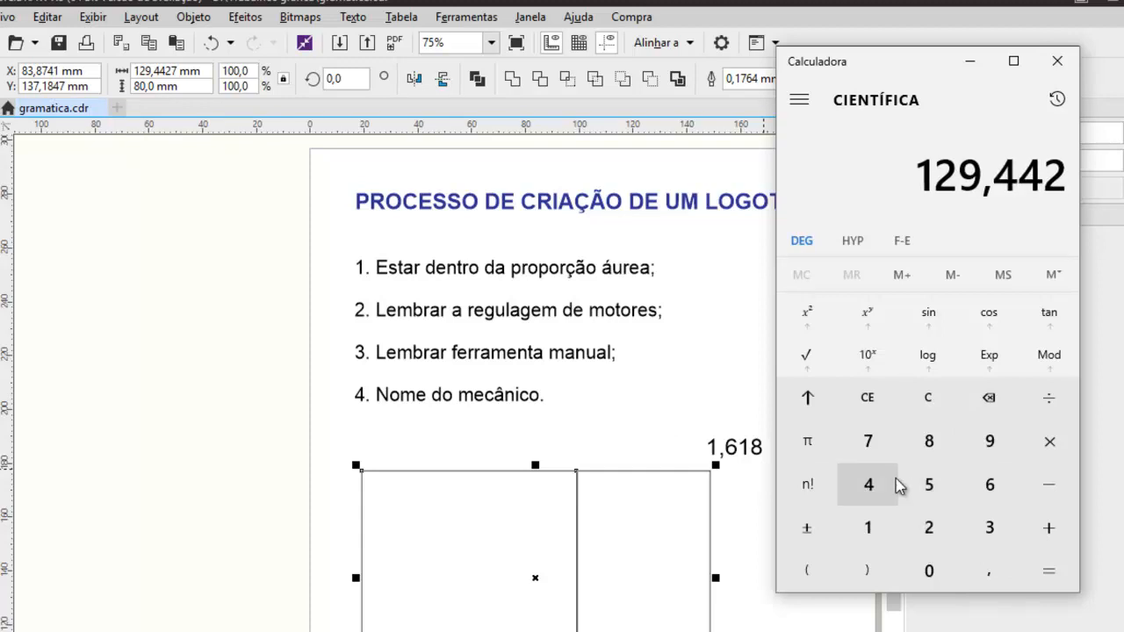
left_click(867, 441)
left_click(1038, 408)
left_click(948, 450)
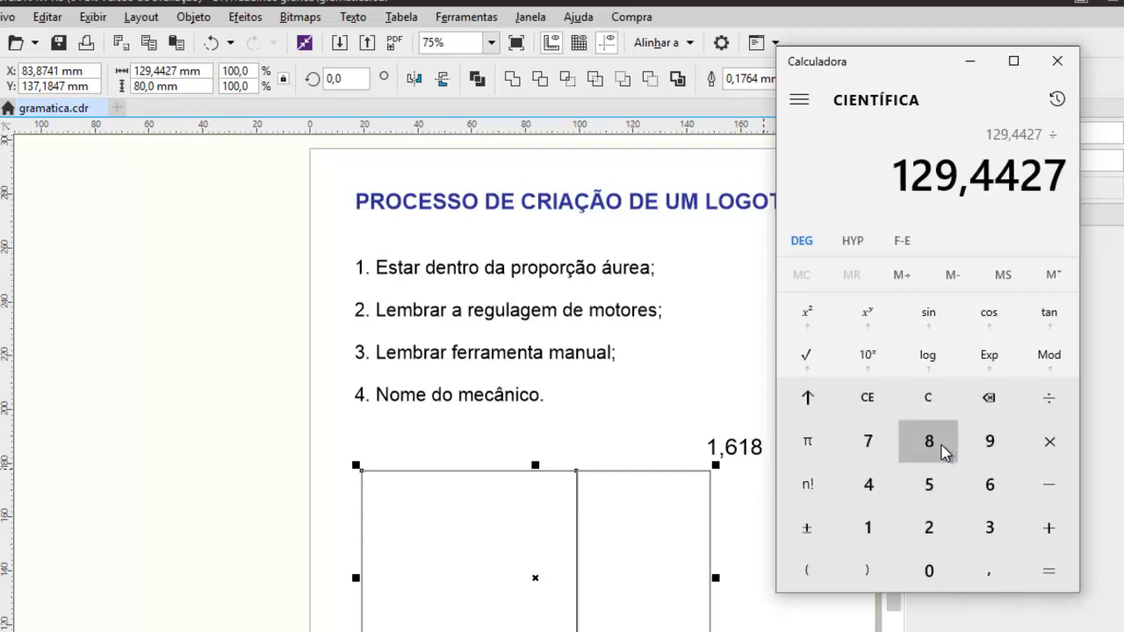
left_click(938, 575)
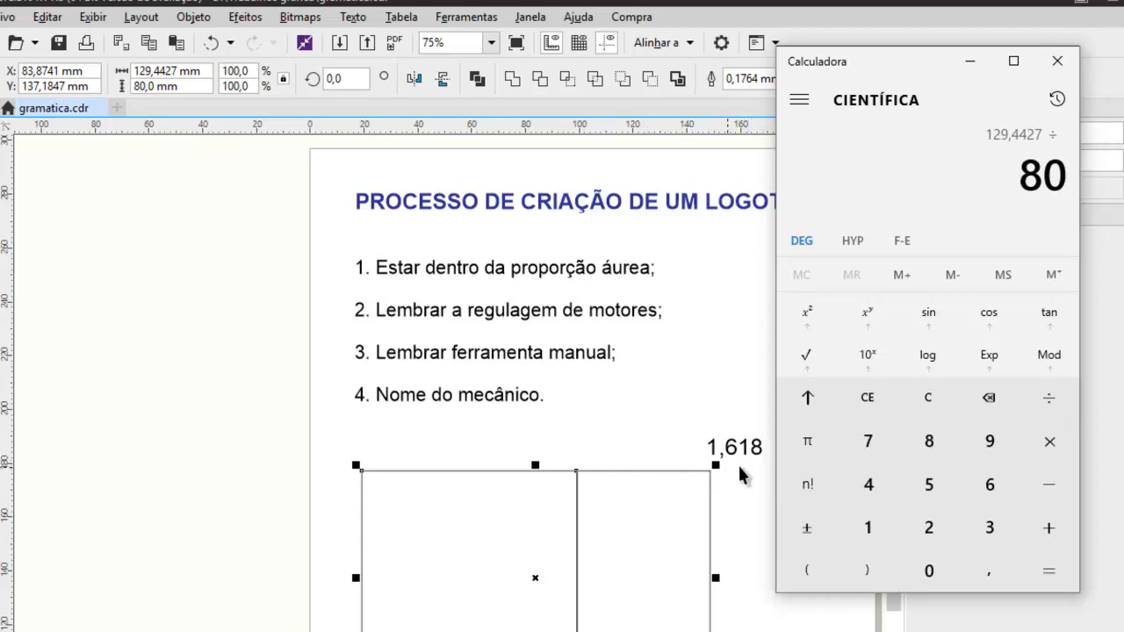
left_click(1043, 577)
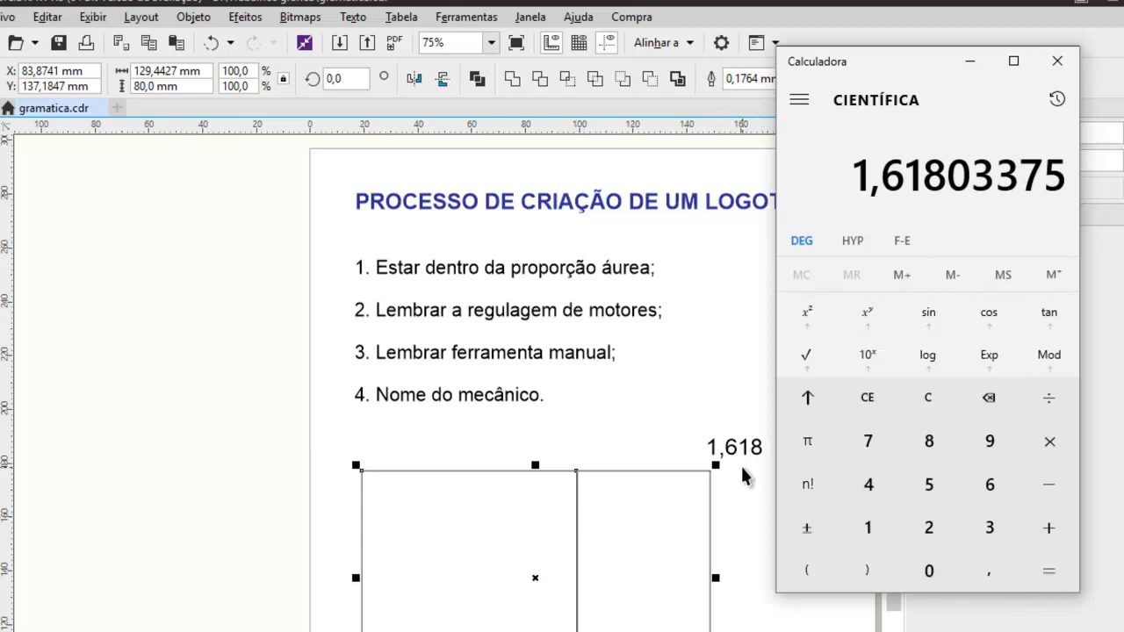
left_click(926, 412)
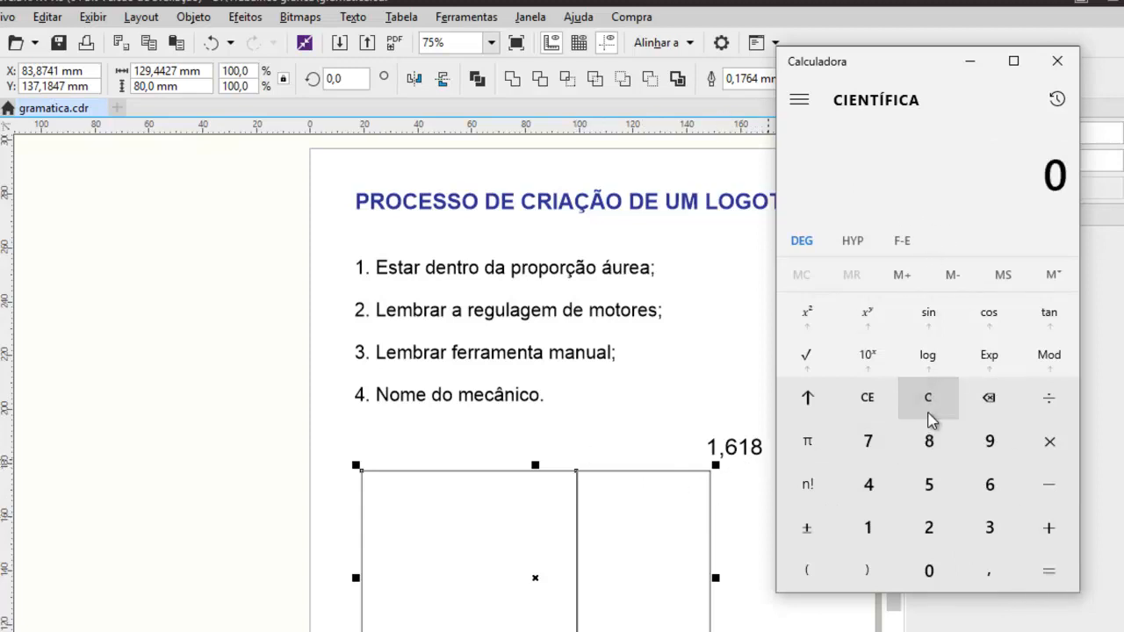
Select the narrow rectangle in CorelDRAW to read its dimensions, and divide 79,9999 by 49,4427 in the calculator.
left_click(850, 622)
left_click(643, 577)
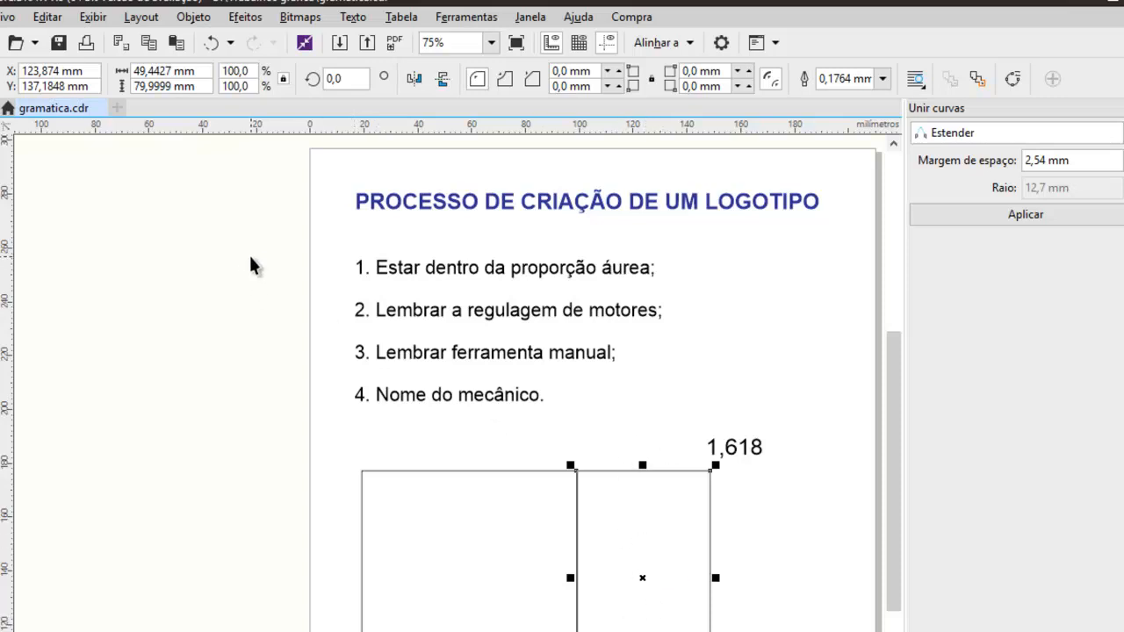
key("alt+Tab")
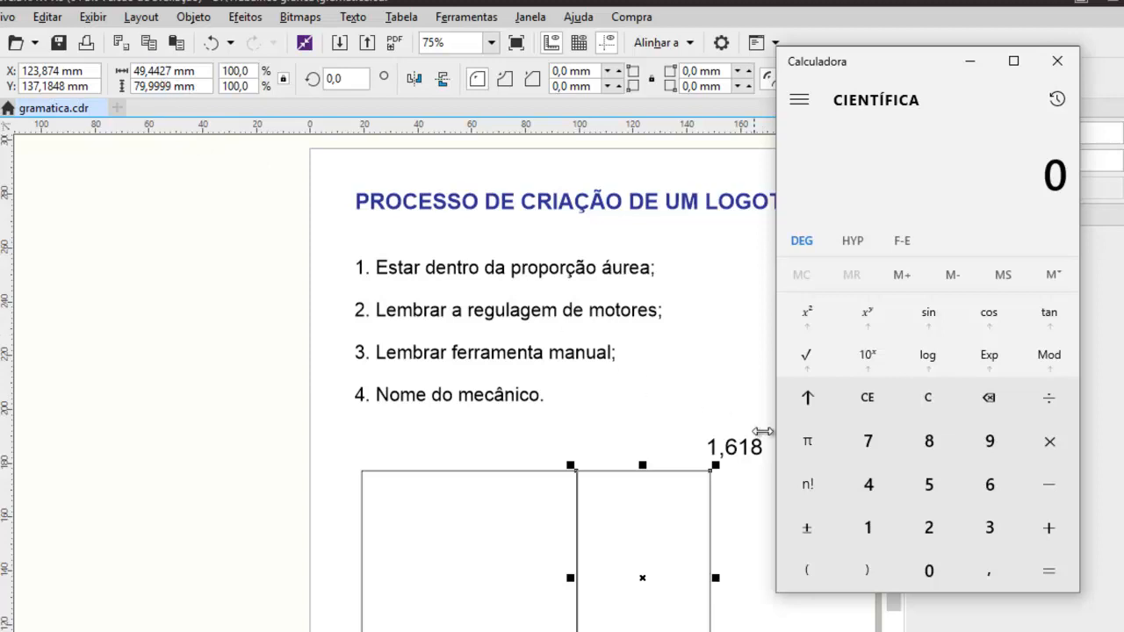
left_click(869, 440)
left_click(990, 441)
left_click(966, 581)
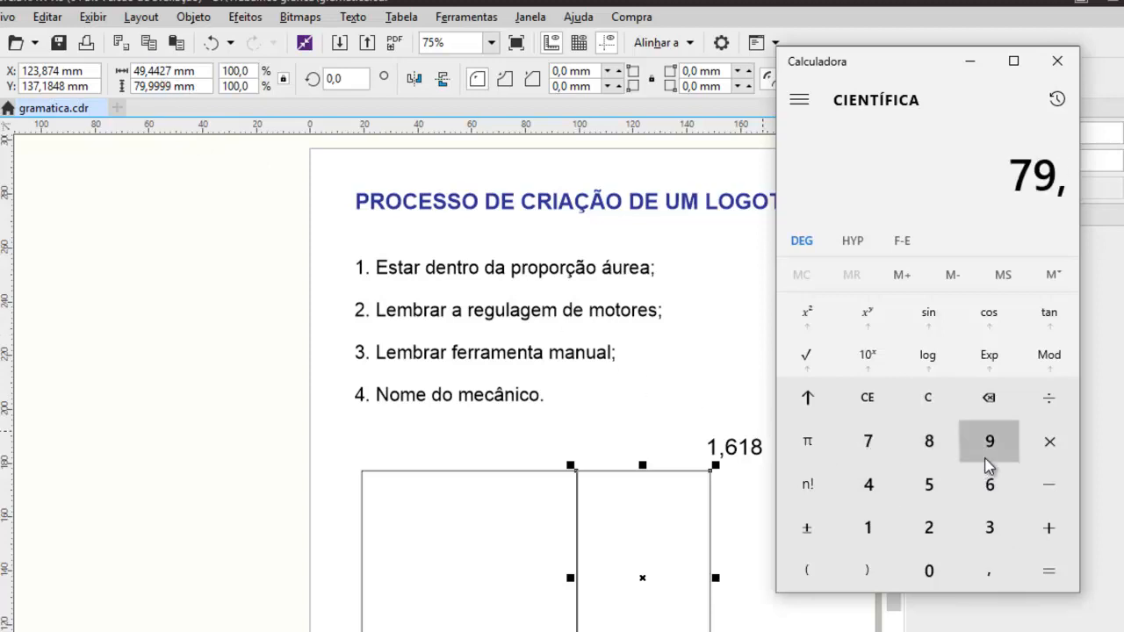
left_click(996, 443)
left_click(996, 444)
left_click(996, 444)
left_click(999, 445)
left_click(1050, 401)
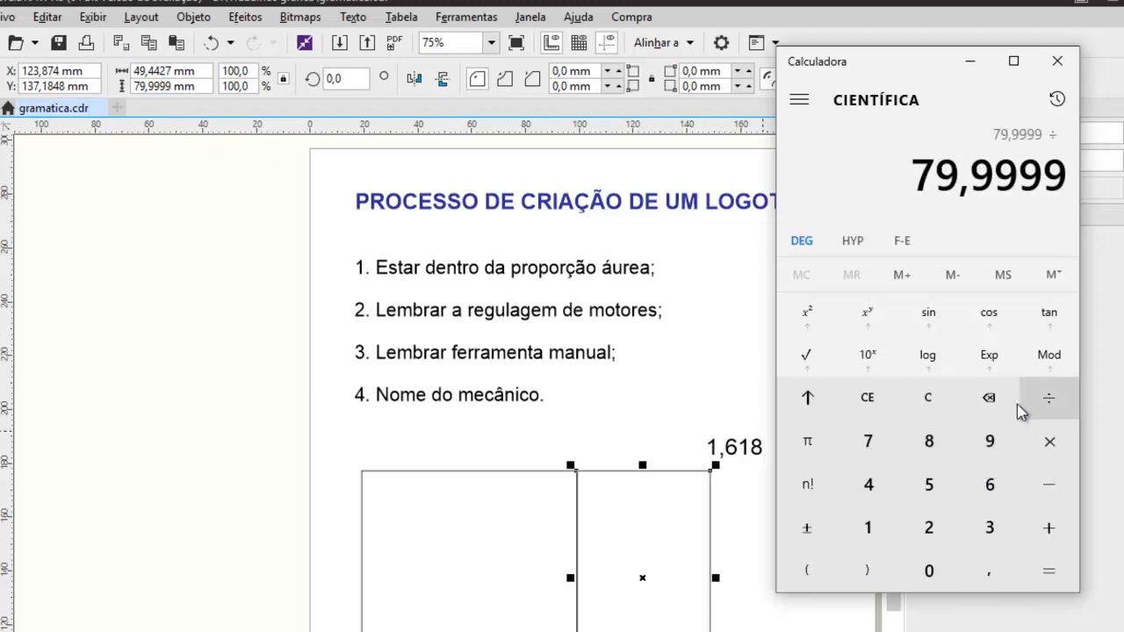
left_click(850, 504)
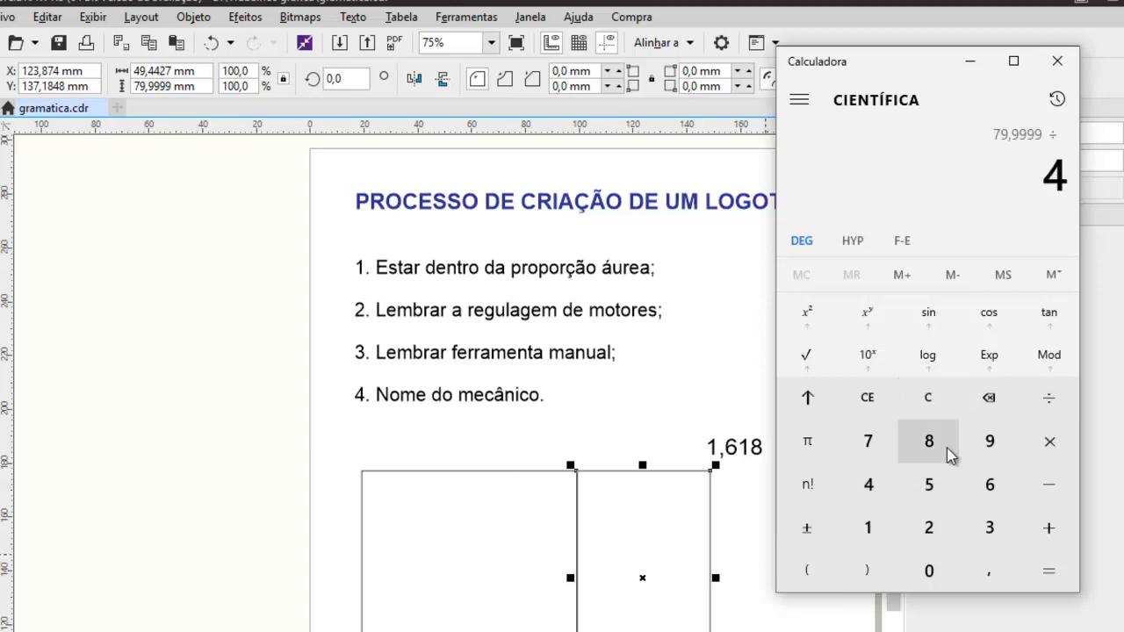
left_click(994, 446)
left_click(980, 583)
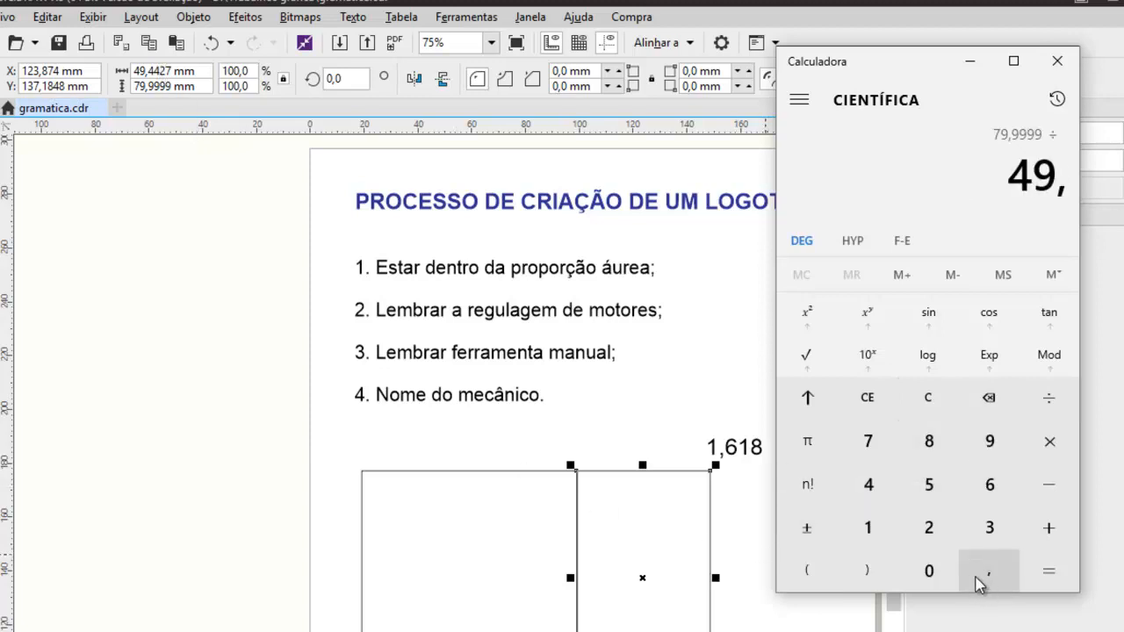
left_click(867, 489)
left_click(867, 488)
left_click(928, 529)
left_click(870, 444)
left_click(1048, 572)
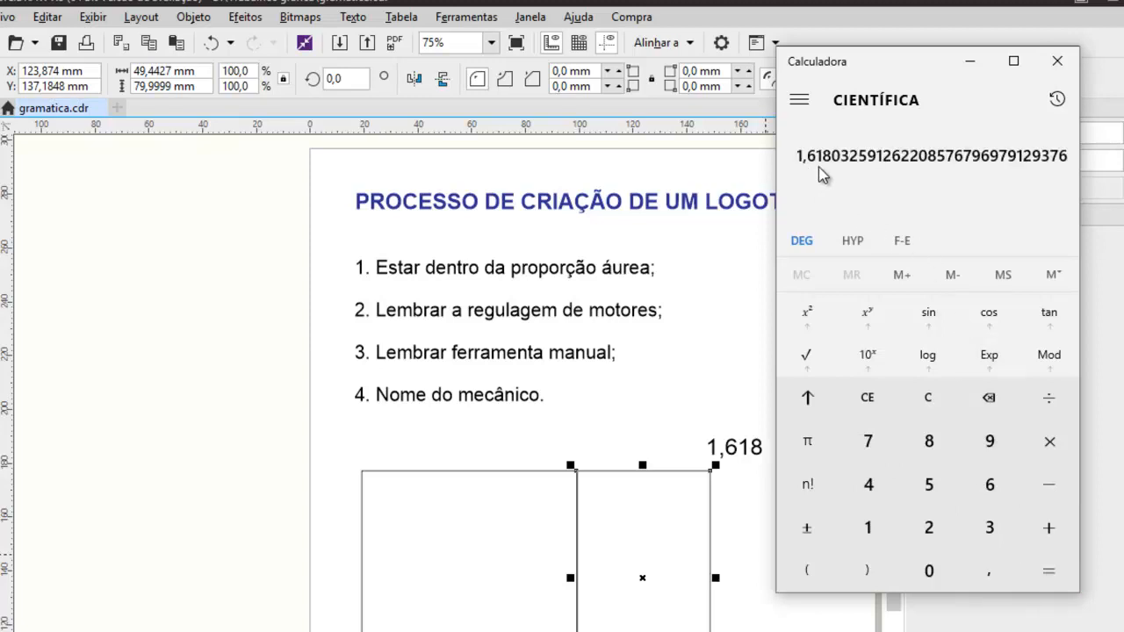
Return to CorelDRAW and make the narrow rectangle a square by setting its height to its copied width, 49,4427 mm.
left_click(690, 531)
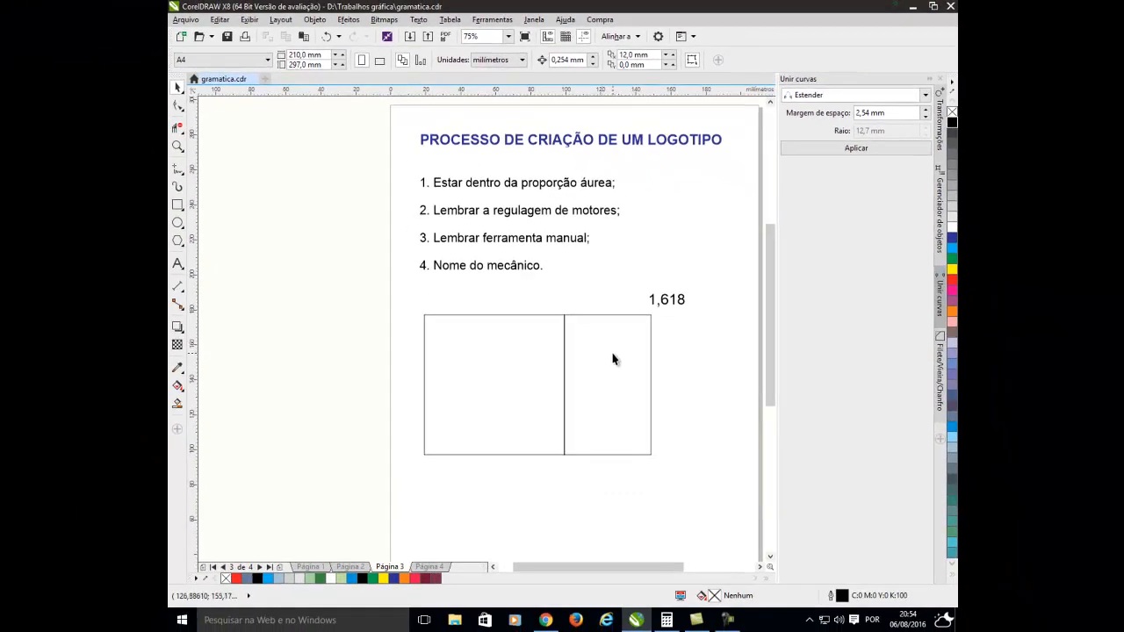
left_click(623, 361)
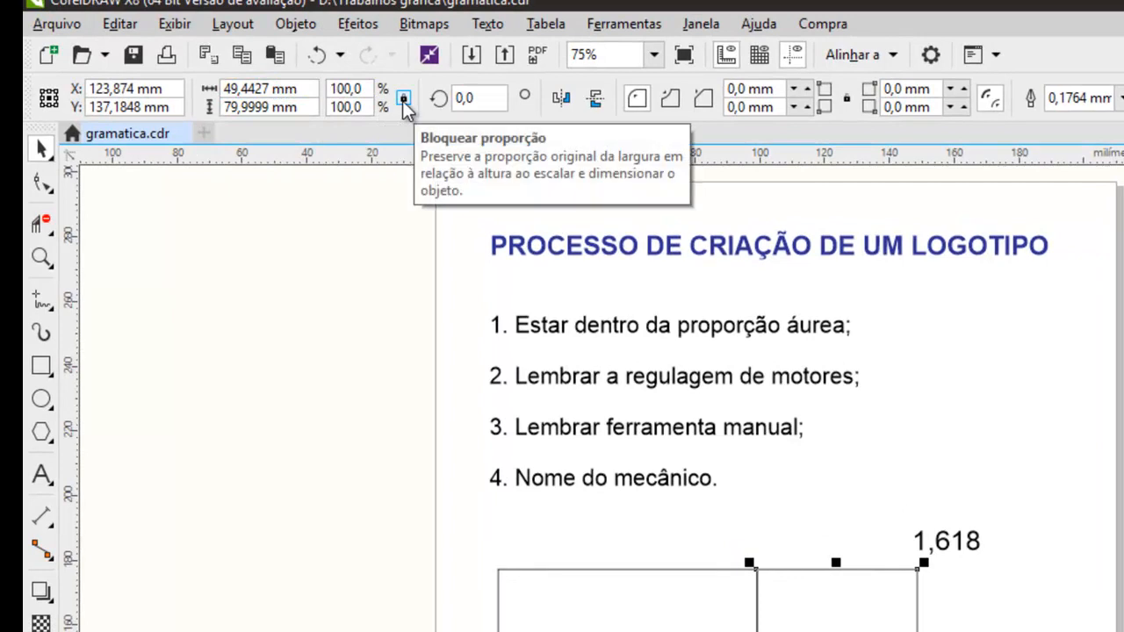
left_click_drag(306, 88, 153, 91)
key("ctrl+c")
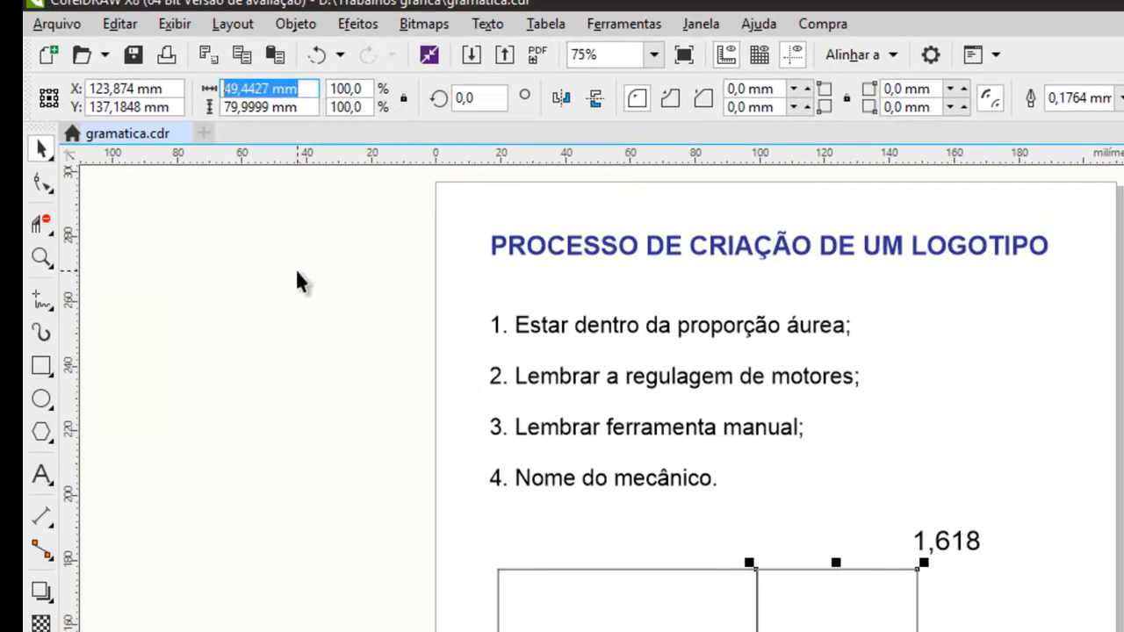
key("Tab")
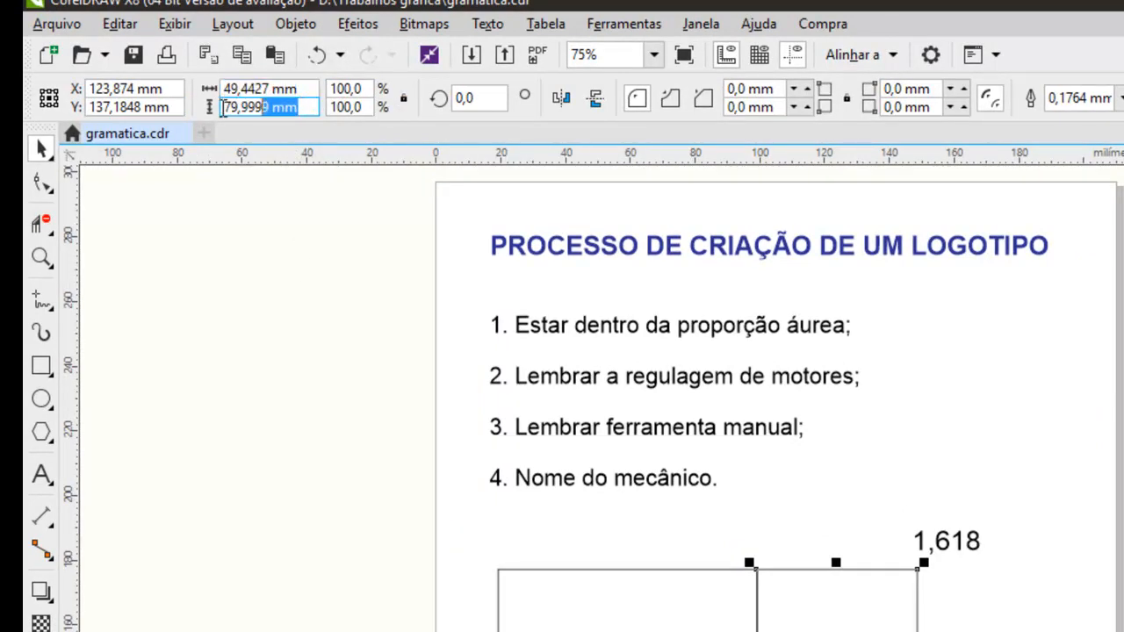
key("ctrl+v")
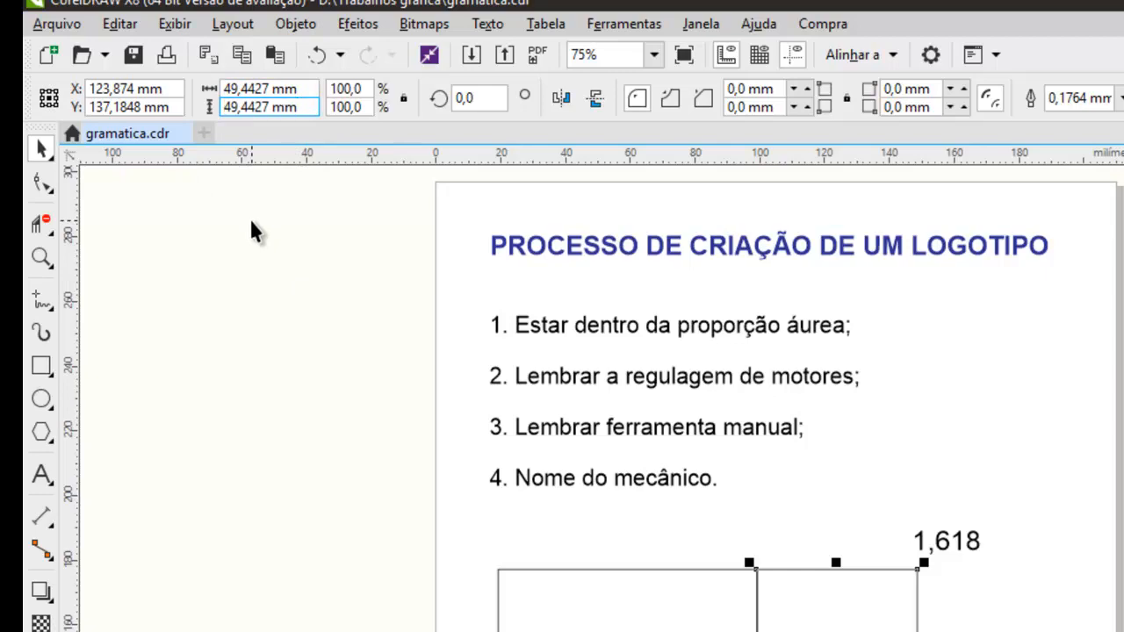
key("Return")
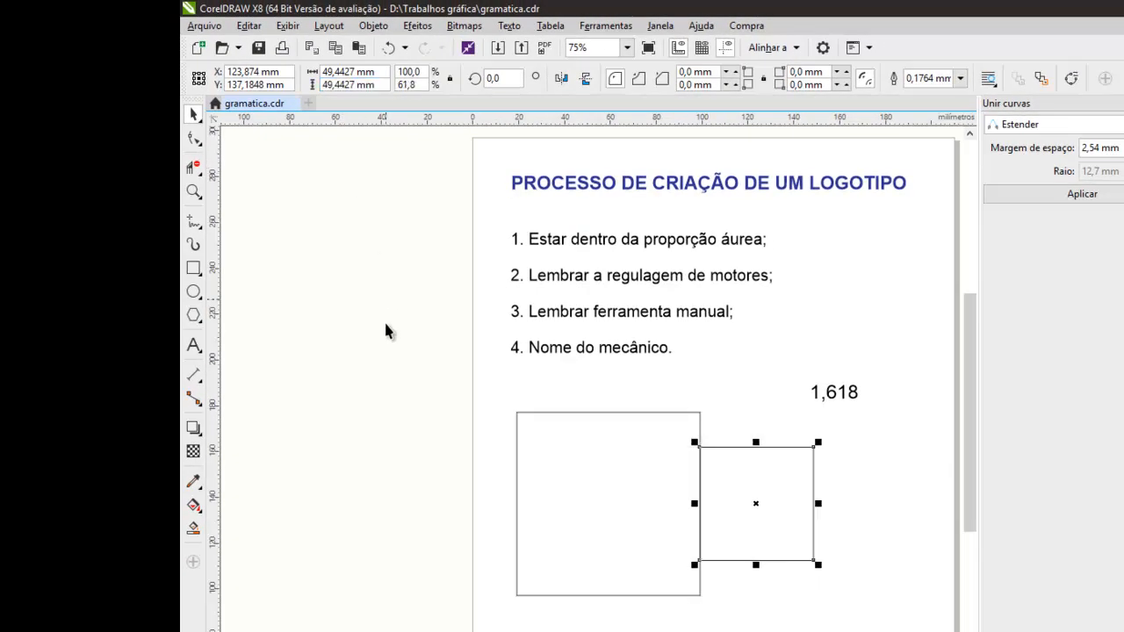
left_click(886, 589)
Move the smaller square up so its top-left corner snaps to the large square's top-right corner.
left_click(755, 475)
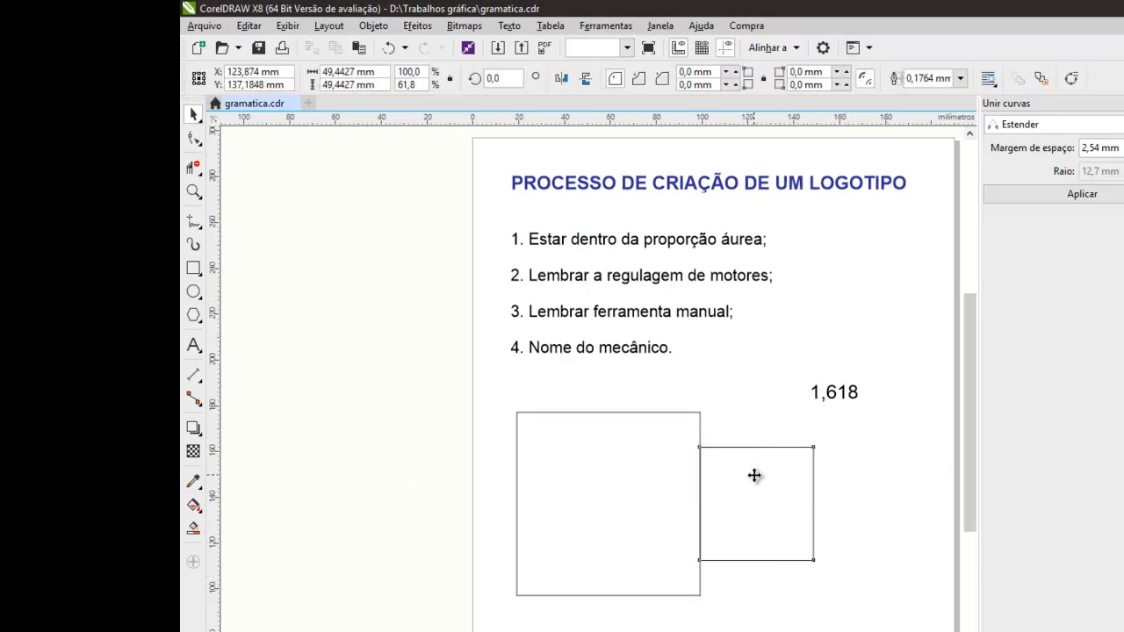
left_click_drag(701, 448, 699, 412)
left_click(813, 593)
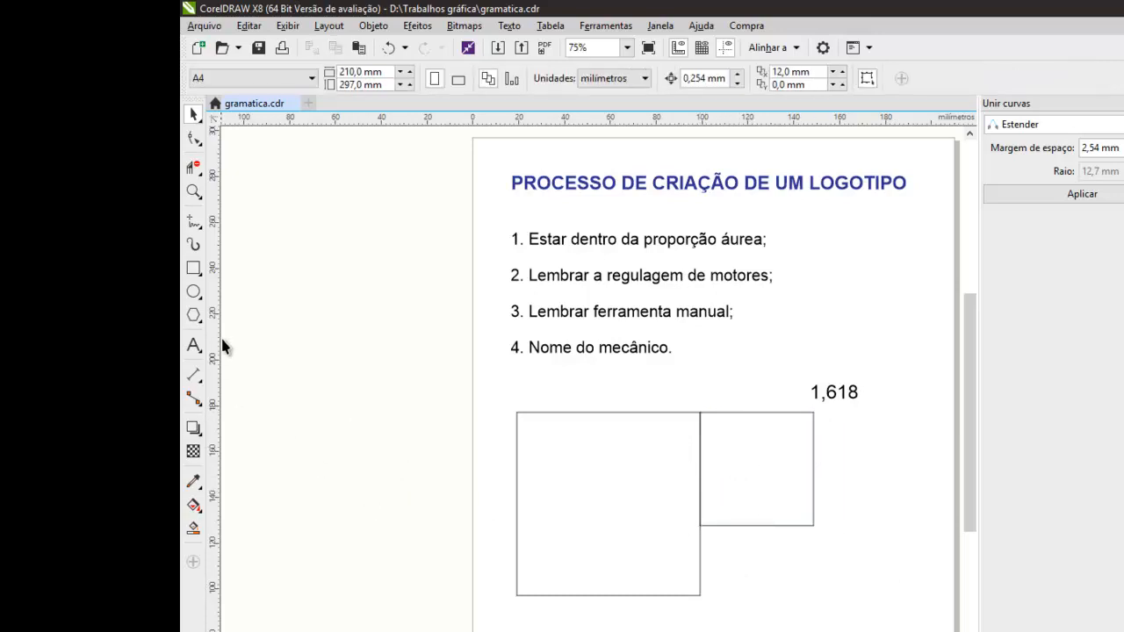
Draw a rectangle about 49,44 by 30,56 mm filling the gap below the smaller square, beside the large square.
left_click(193, 268)
left_click_drag(700, 595, 813, 527)
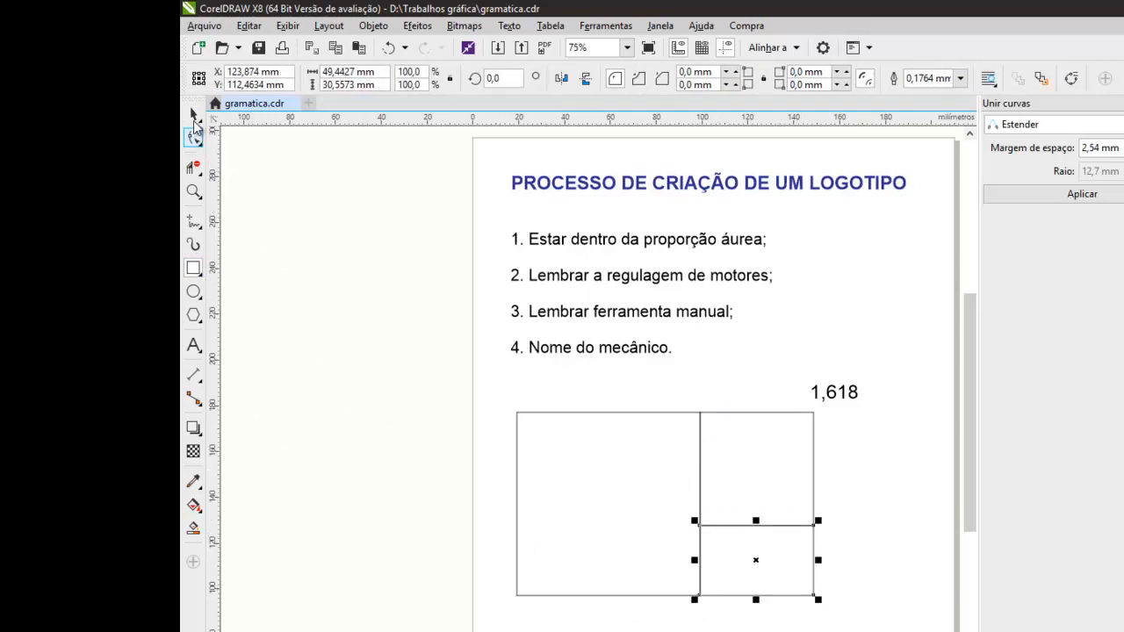
left_click(194, 115)
left_click(403, 303)
Check the dimensions of the right-hand shapes together, the whole figure, and the small lower rectangle.
left_click_drag(866, 403, 681, 631)
left_click(528, 474)
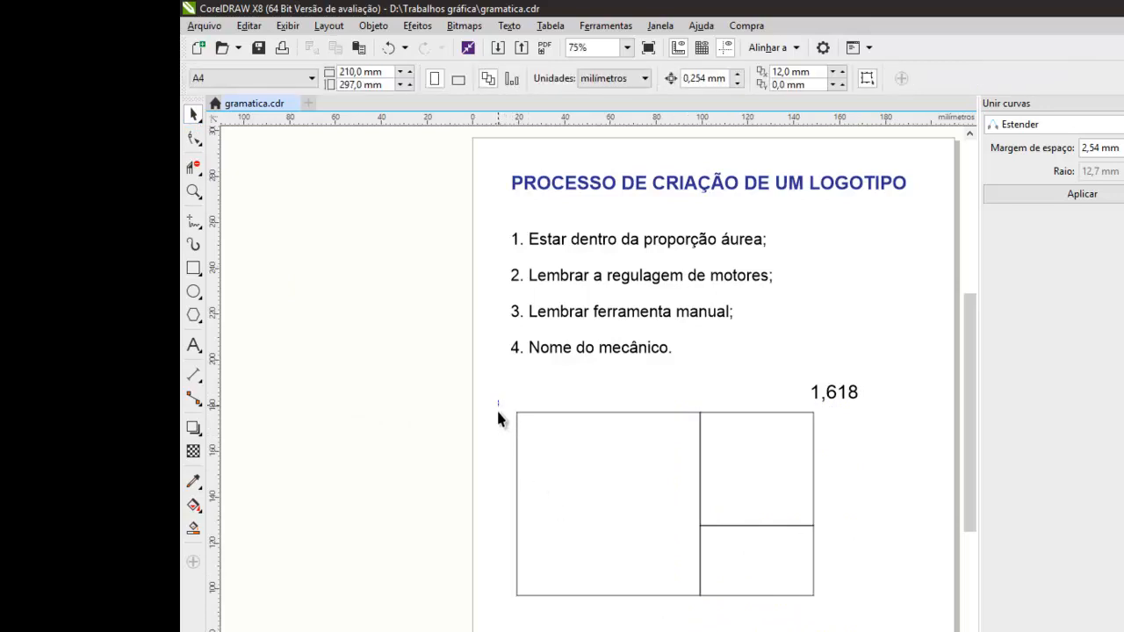
left_click_drag(498, 416, 834, 627)
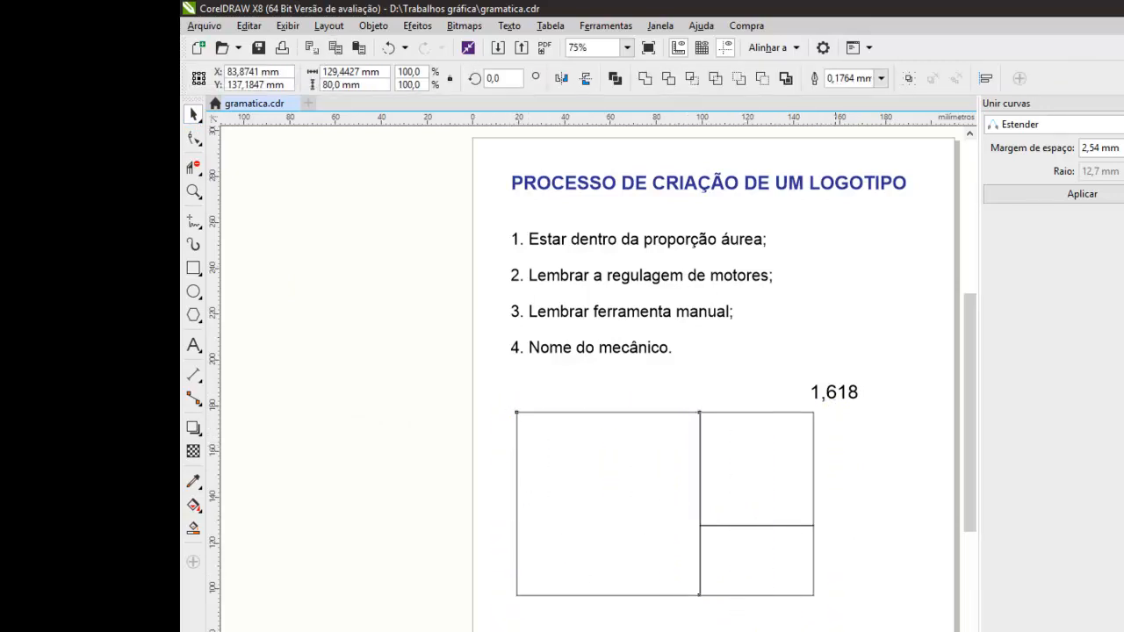
left_click(776, 580)
left_click_drag(788, 581, 681, 610)
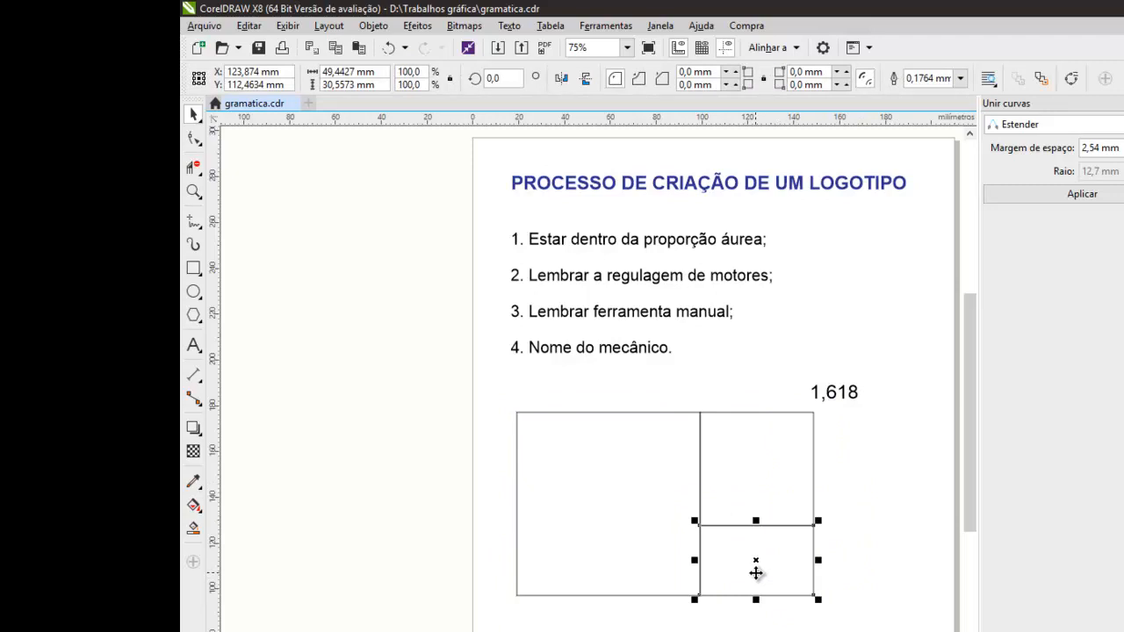
Switch to the calculator, clear it, divide the small rectangle's width 49,4427 by its height 30,5573, and return to CorelDRAW.
key("alt+Tab")
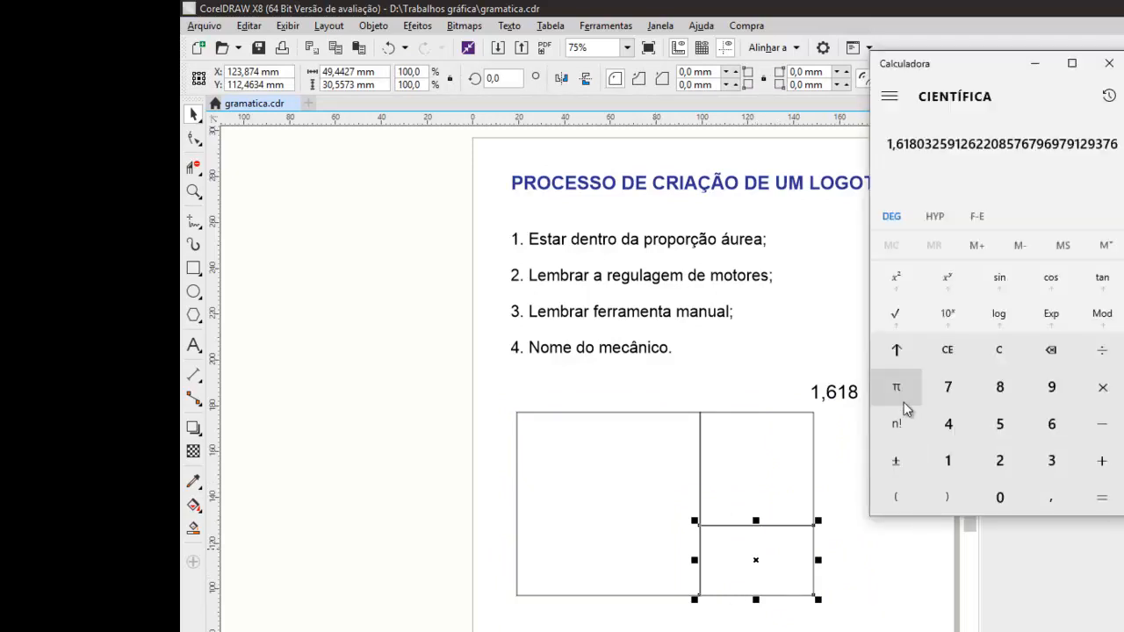
left_click(998, 349)
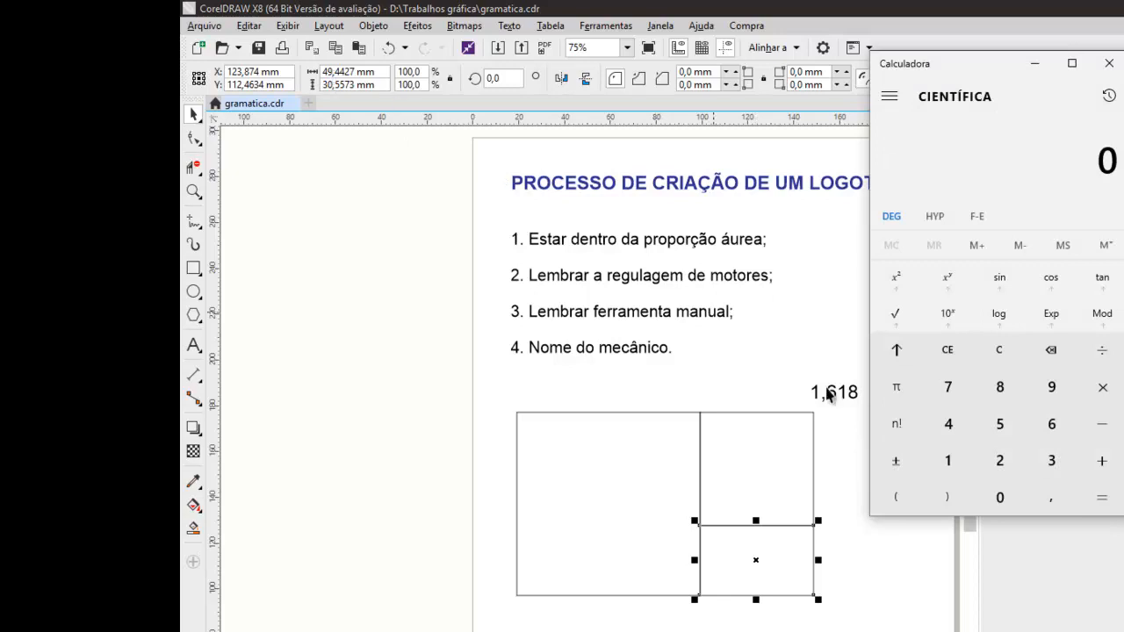
left_click(948, 423)
left_click(1052, 387)
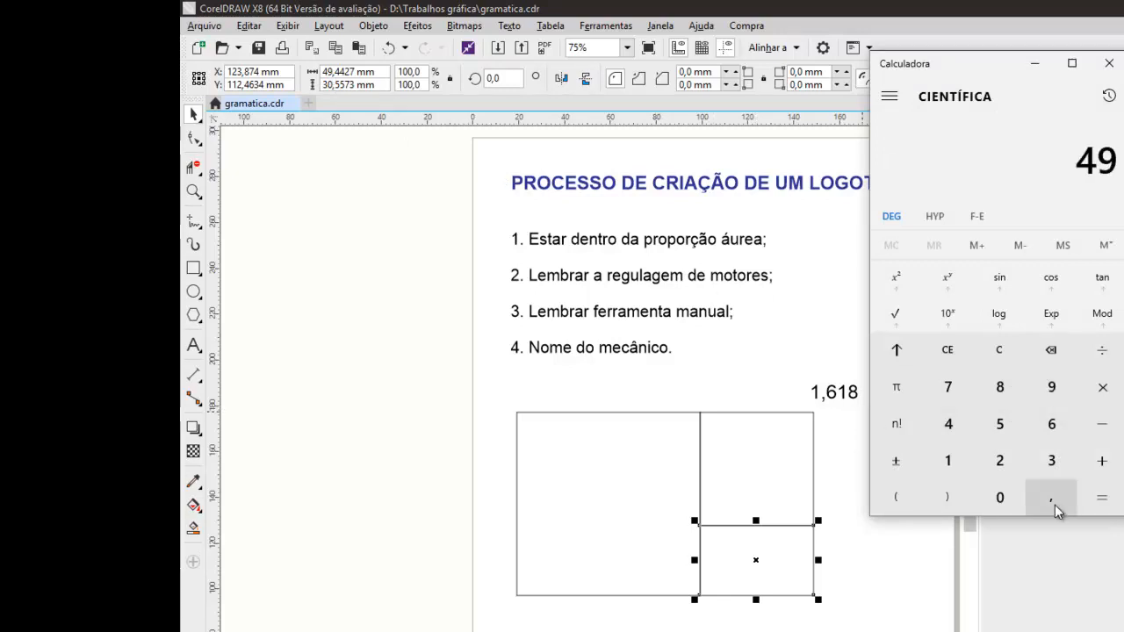
left_click(1053, 498)
left_click(947, 423)
left_click(947, 423)
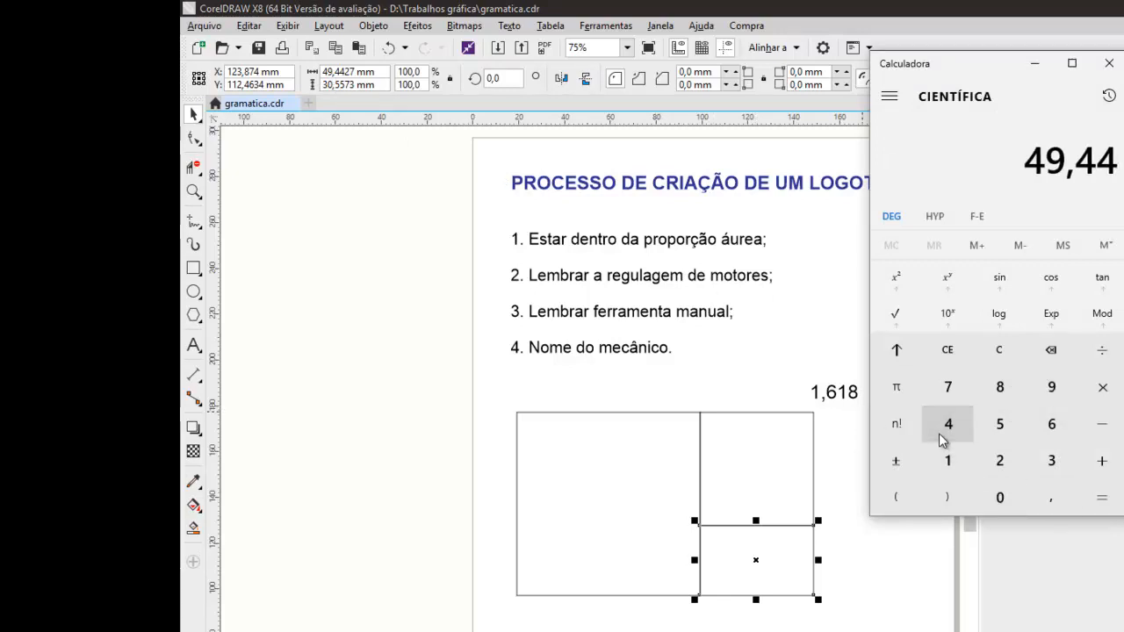
left_click(1003, 465)
left_click(947, 389)
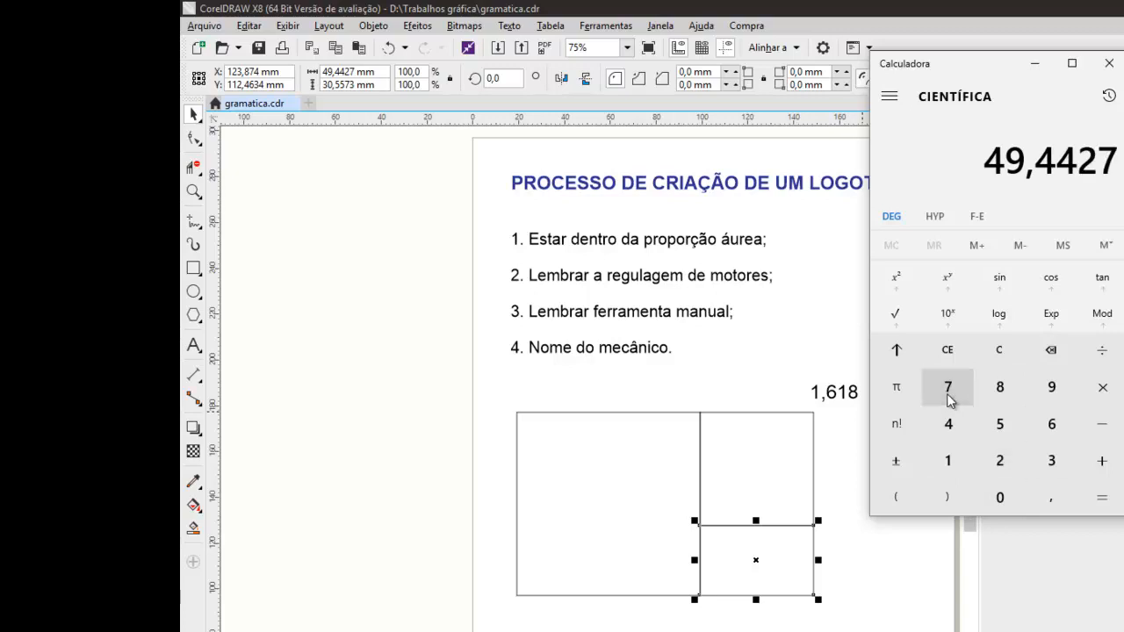
left_click(1094, 354)
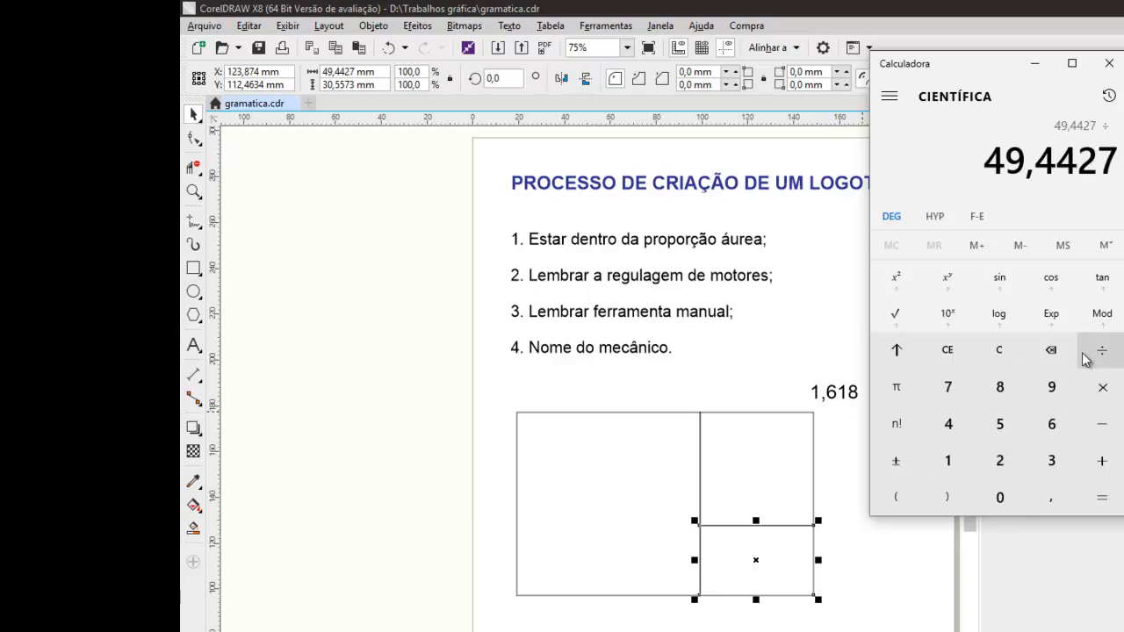
left_click(1049, 459)
left_click(999, 497)
left_click(1033, 497)
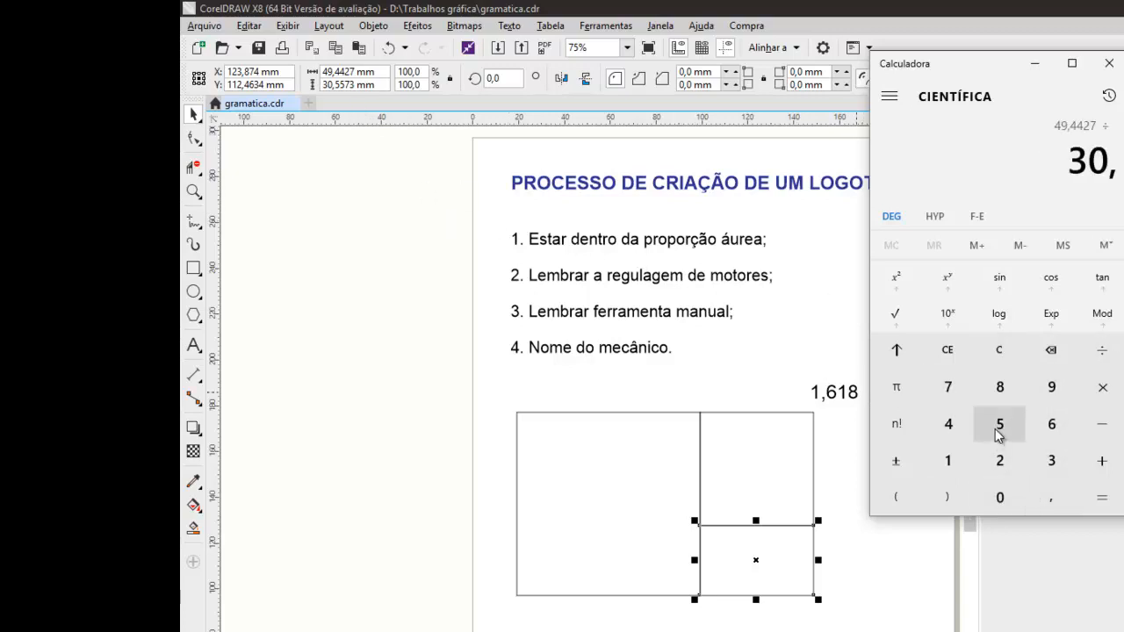
left_click(999, 424)
left_click(999, 424)
left_click(947, 386)
left_click(1031, 457)
left_click(1086, 501)
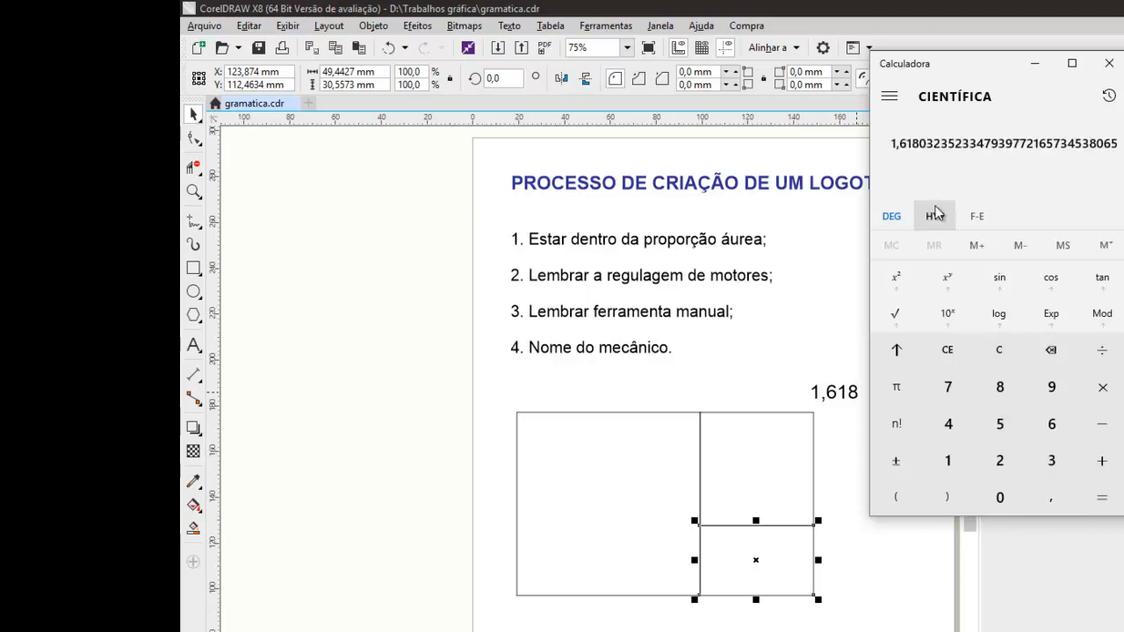
left_click(829, 302)
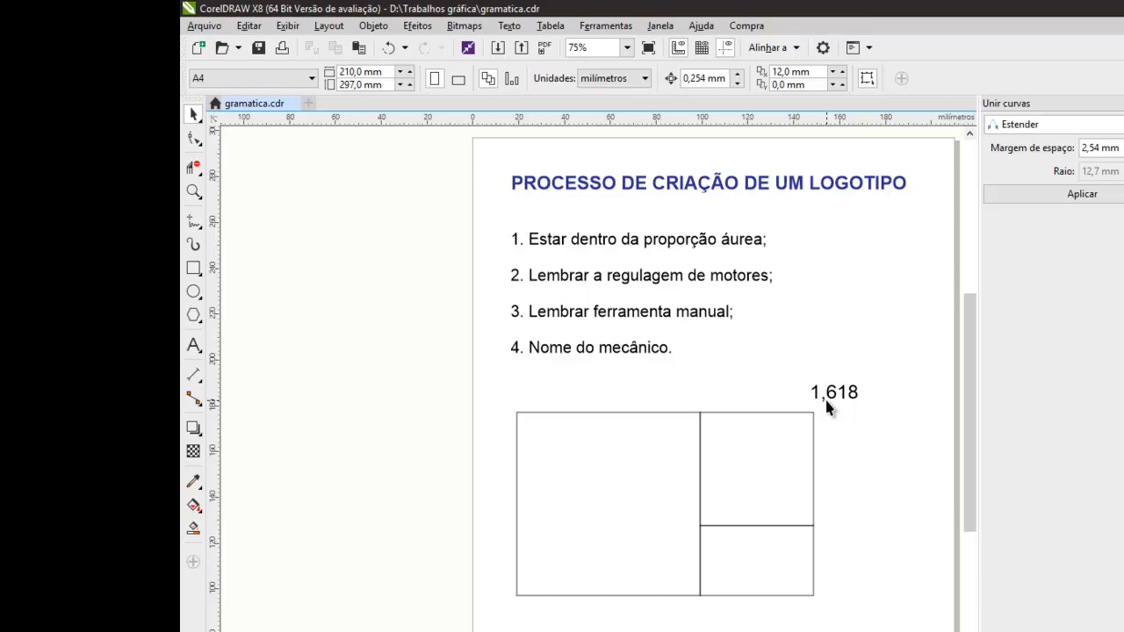
Examine the subdivided golden rectangle up close and compare the dimensions of the large square and the smaller square.
scroll(743, 527, "up", 2)
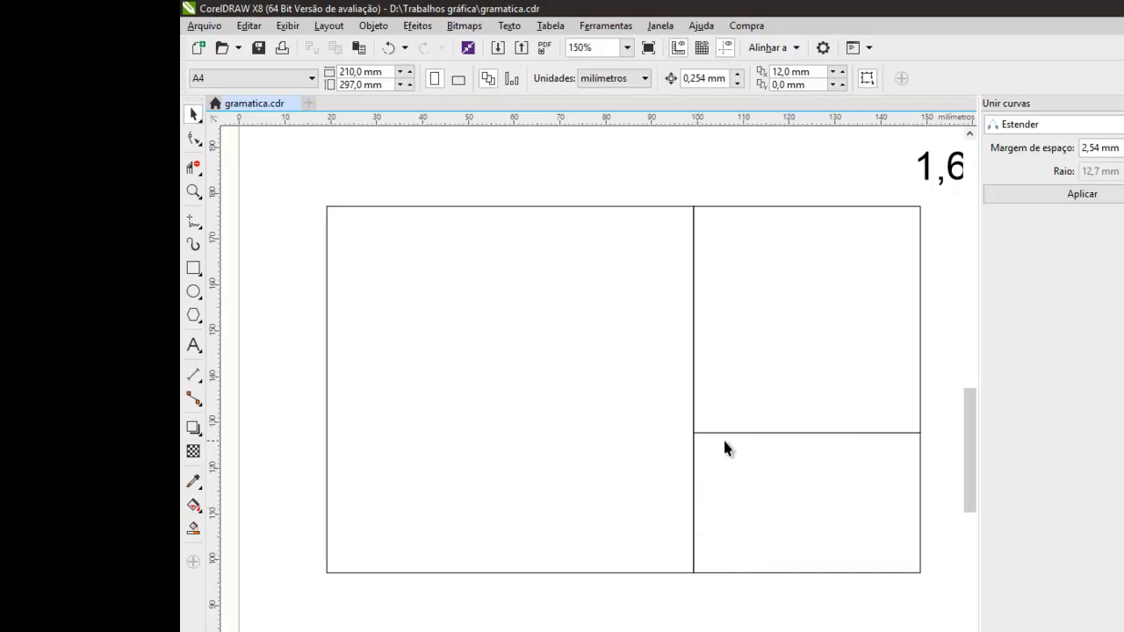
scroll(725, 444, "down", 2)
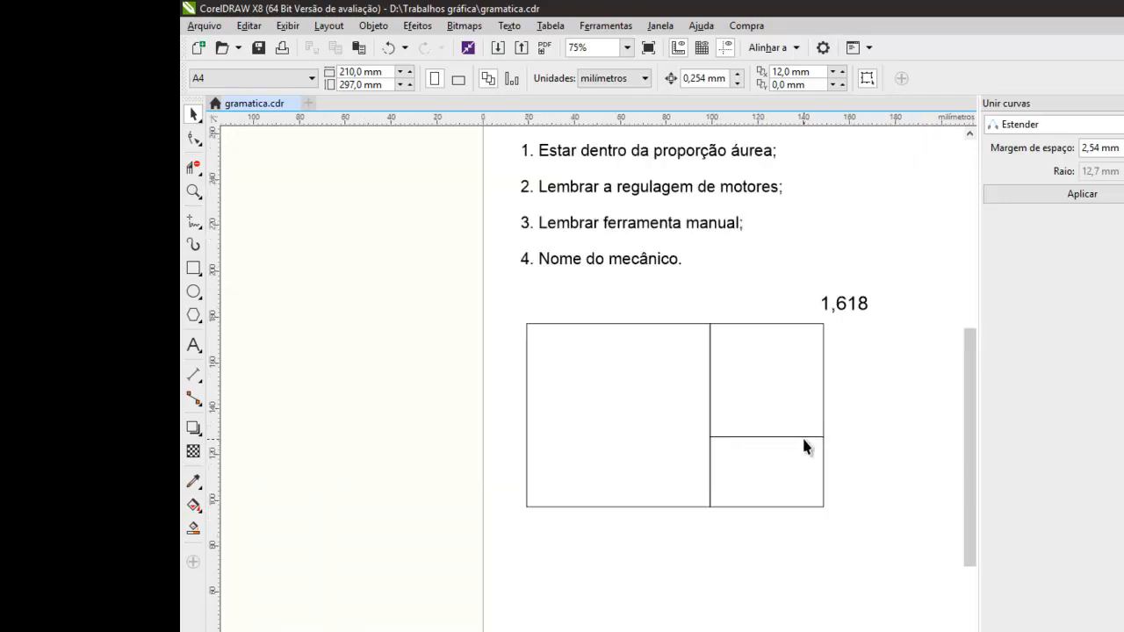
scroll(803, 443, "up", 2)
left_click(479, 350)
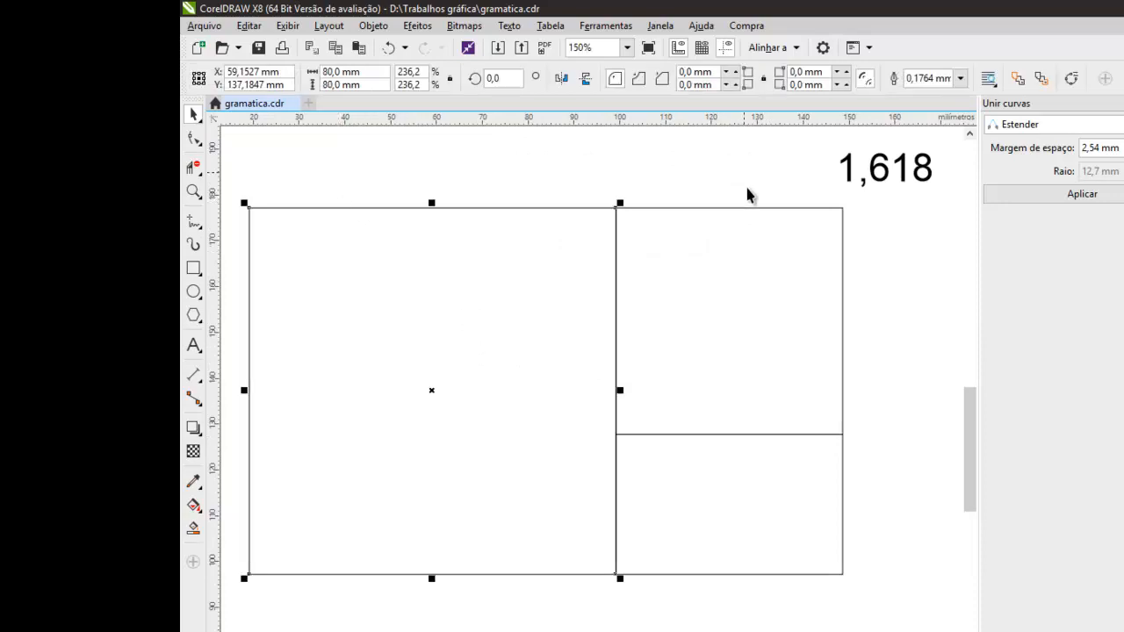
left_click(693, 366)
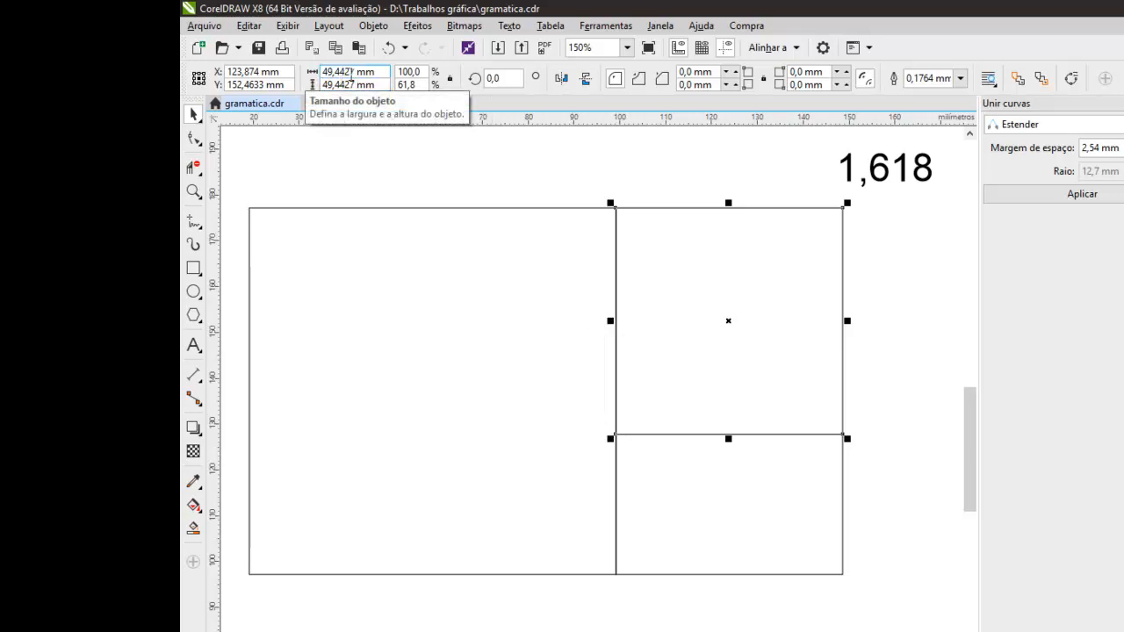
left_click(421, 150)
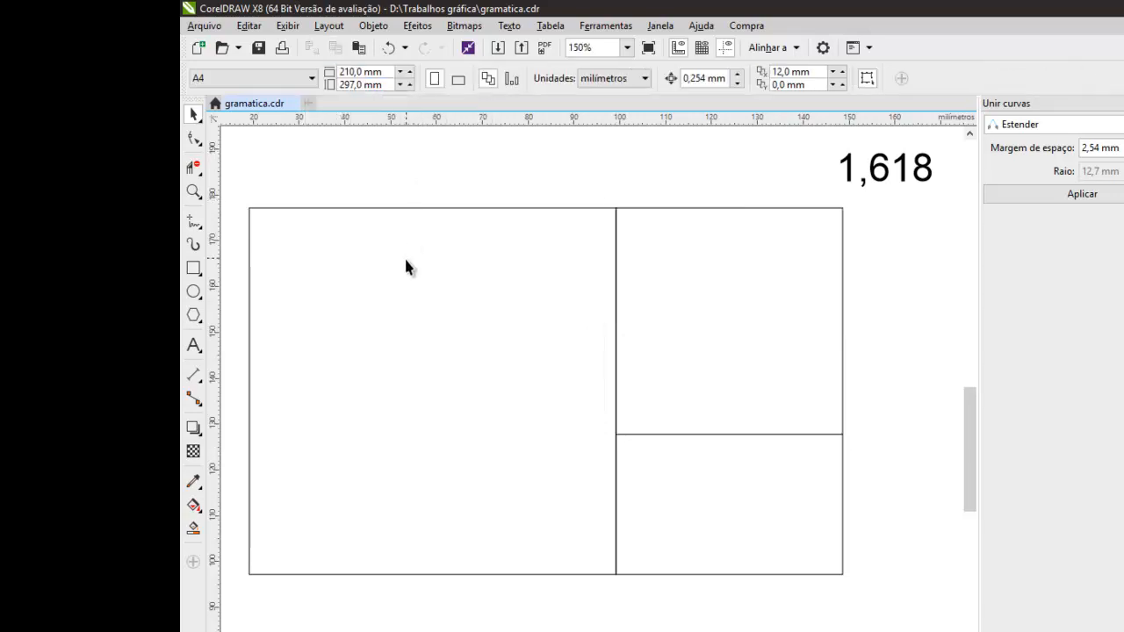
left_click(403, 255)
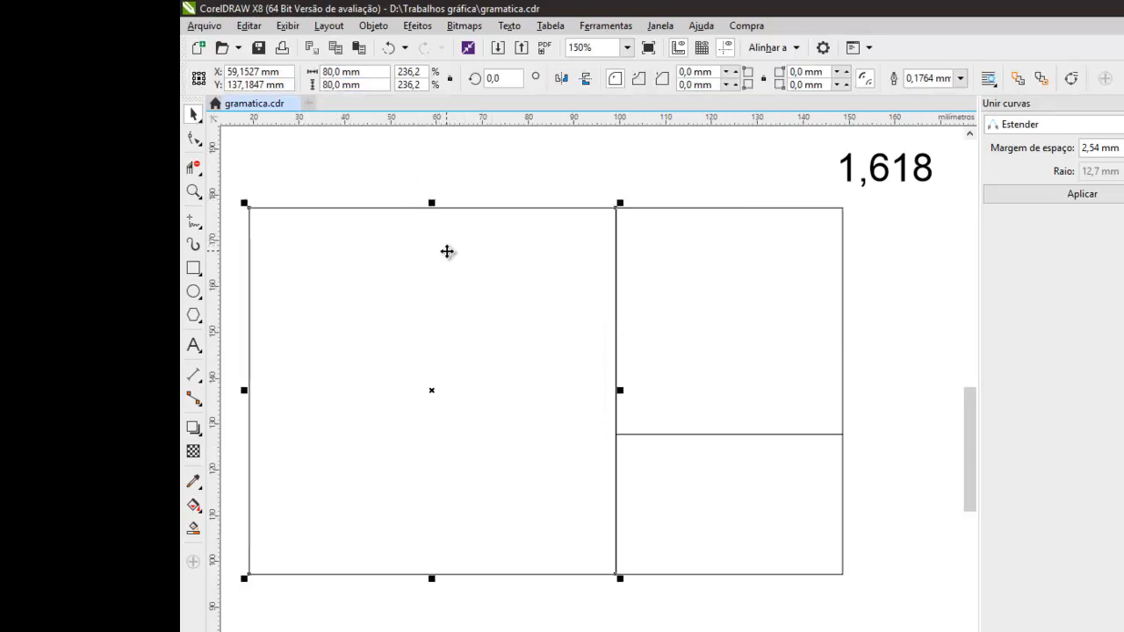
left_click(632, 268)
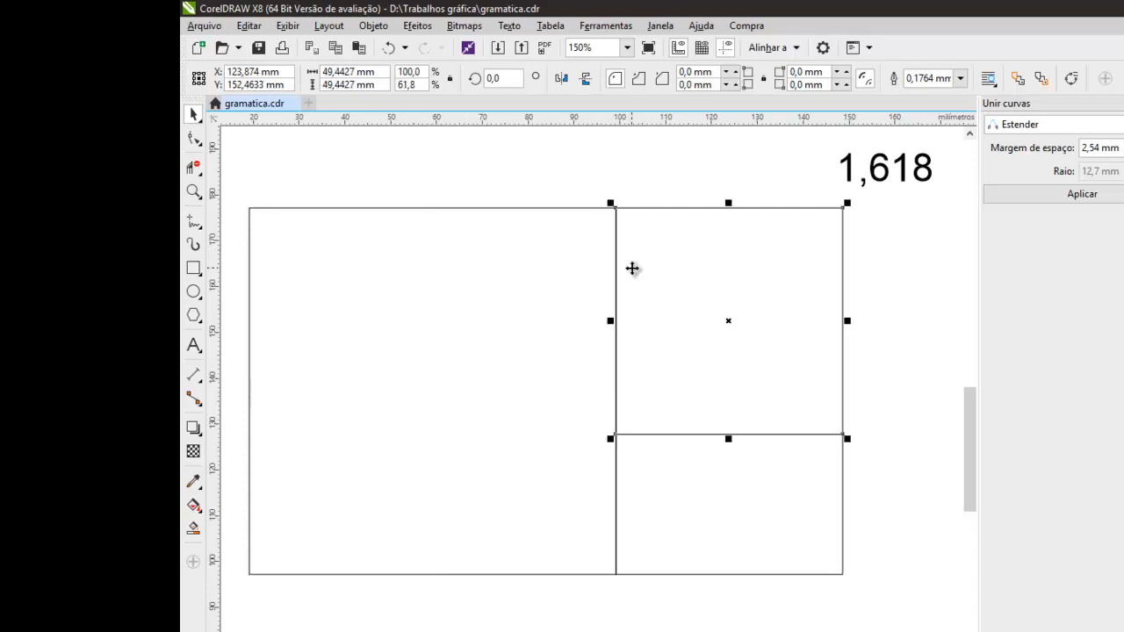
left_click(822, 176)
left_click(561, 277)
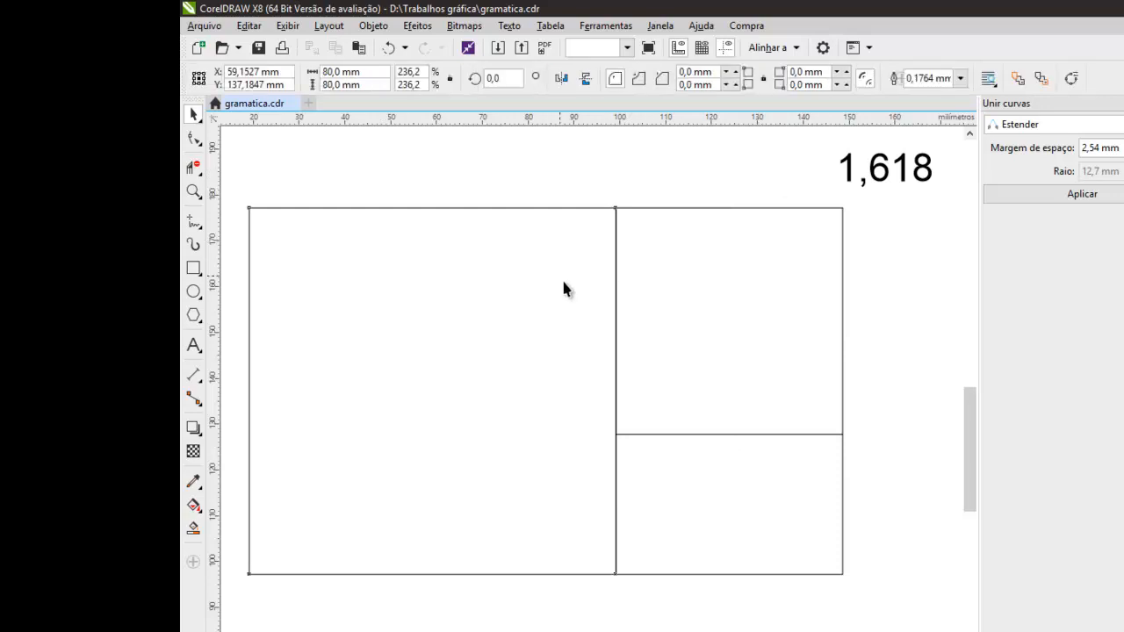
Switch to the calculator, clear it, enter 80 as the dividend, and return to CorelDRAW to check the smaller square's width.
key("alt+Tab")
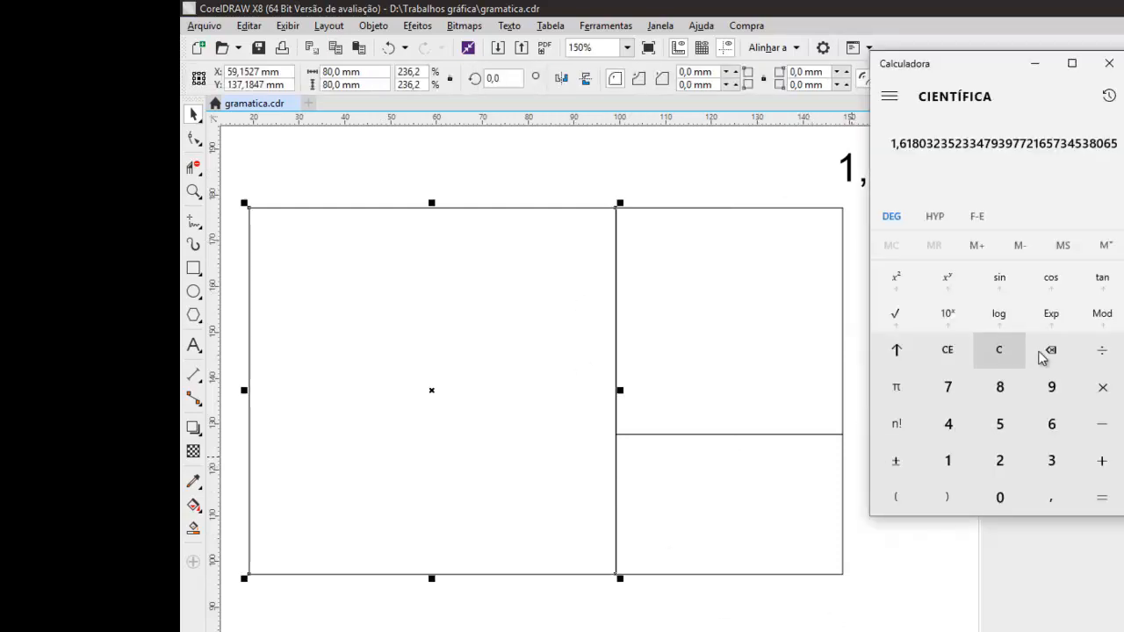
left_click(996, 356)
left_click(999, 387)
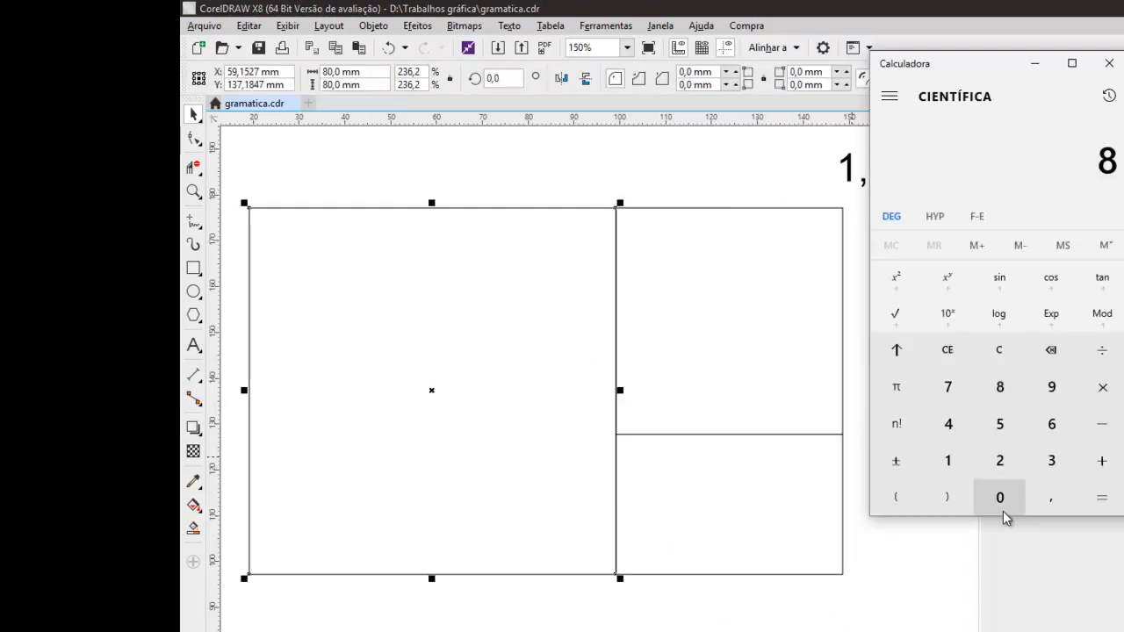
left_click(999, 497)
left_click(1101, 350)
left_click(723, 302)
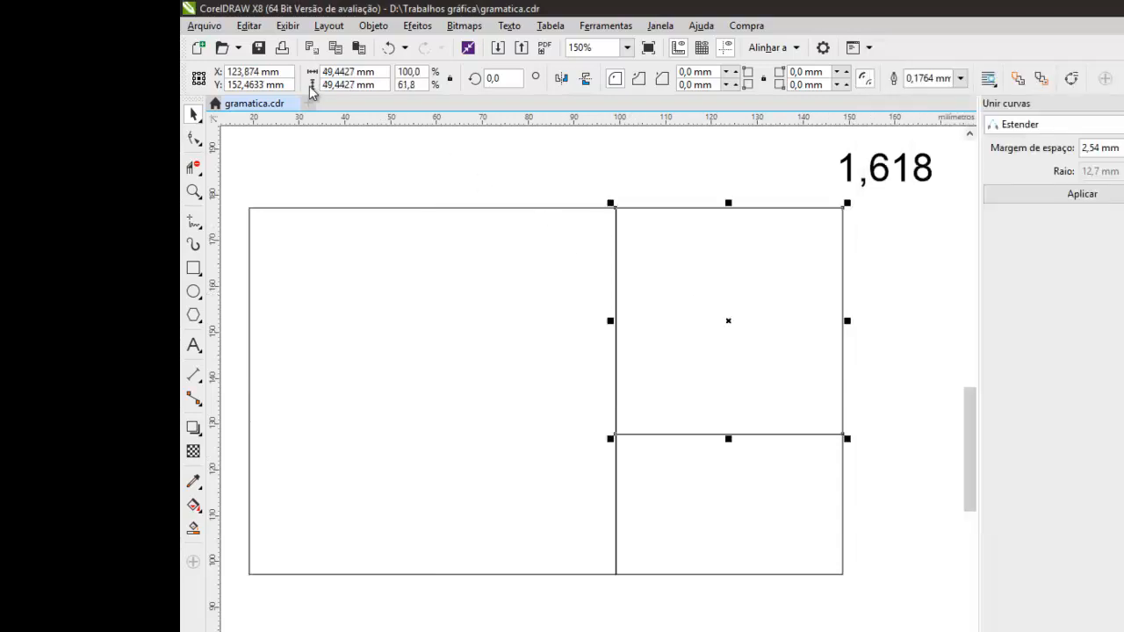
Switch to the calculator, complete the division of 80 by 49,4427, and return to CorelDRAW.
key("alt+Tab")
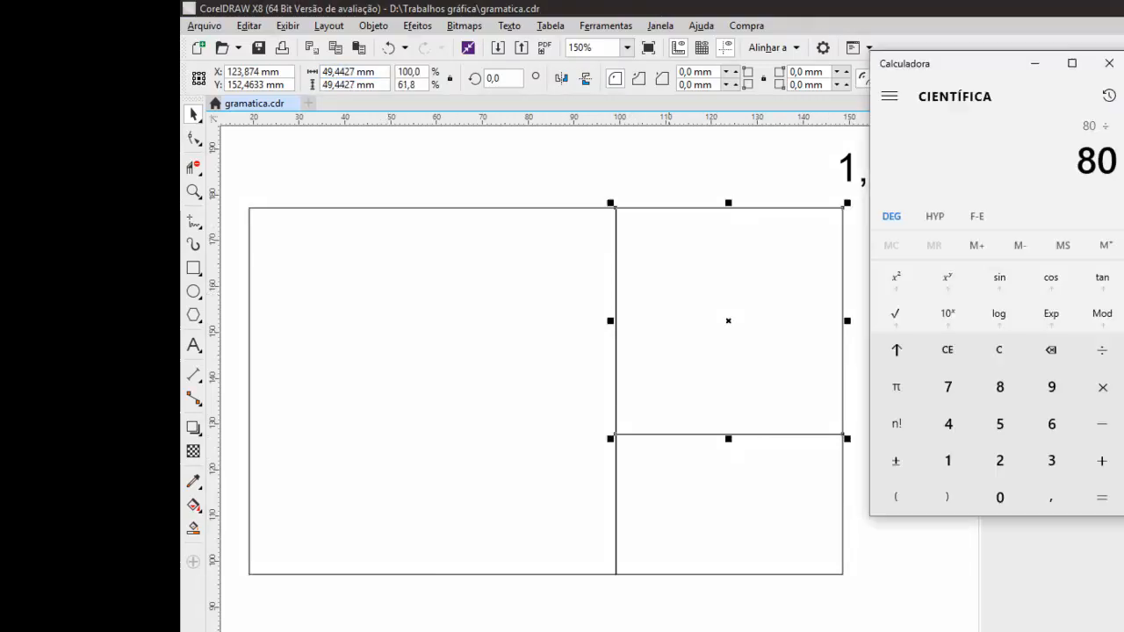
left_click(956, 424)
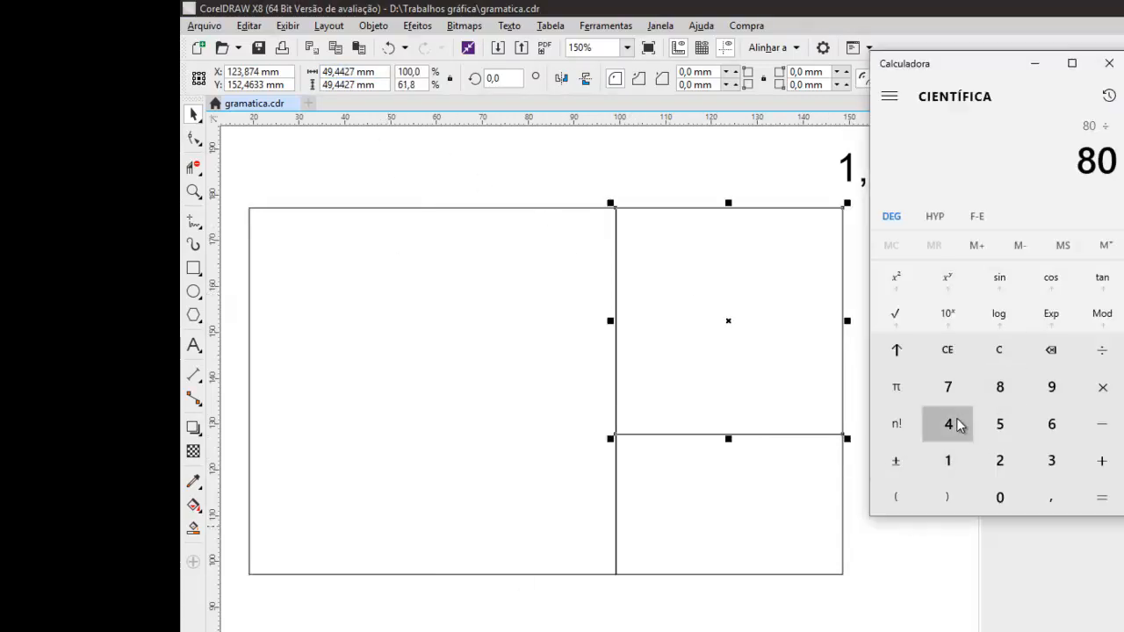
left_click(1051, 387)
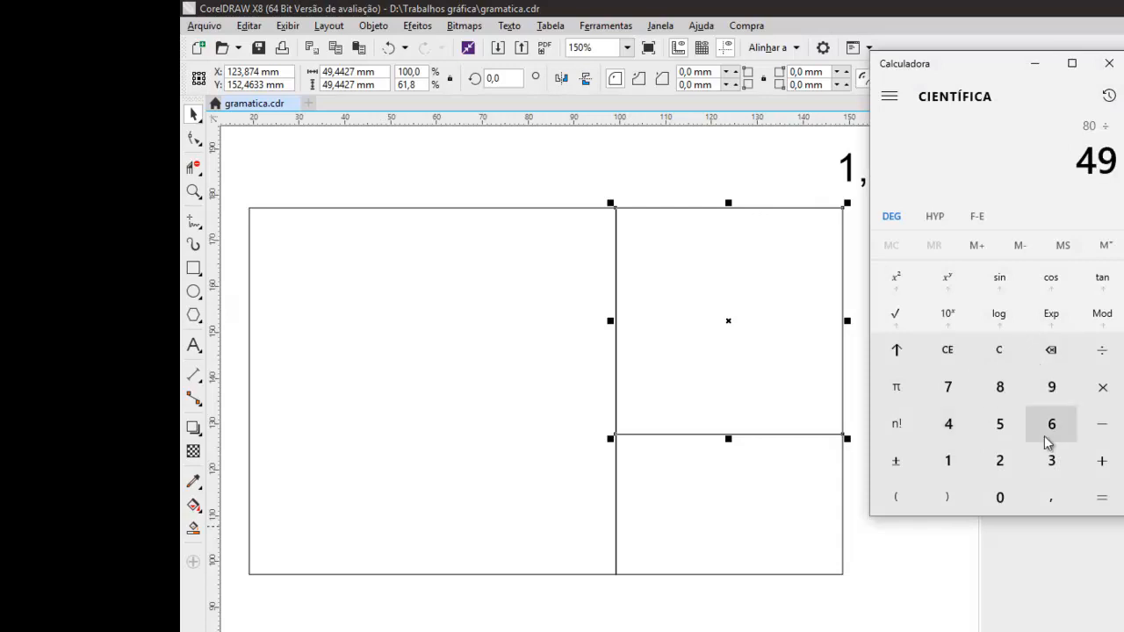
left_click(1049, 498)
double_click(948, 424)
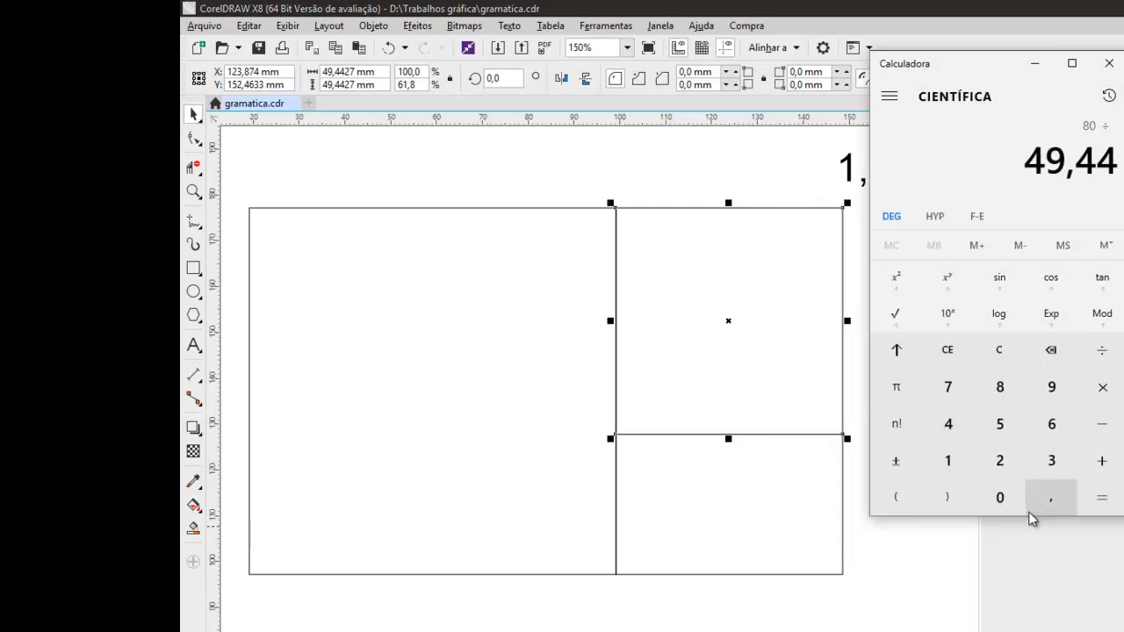
left_click(999, 461)
left_click(947, 387)
left_click(1099, 497)
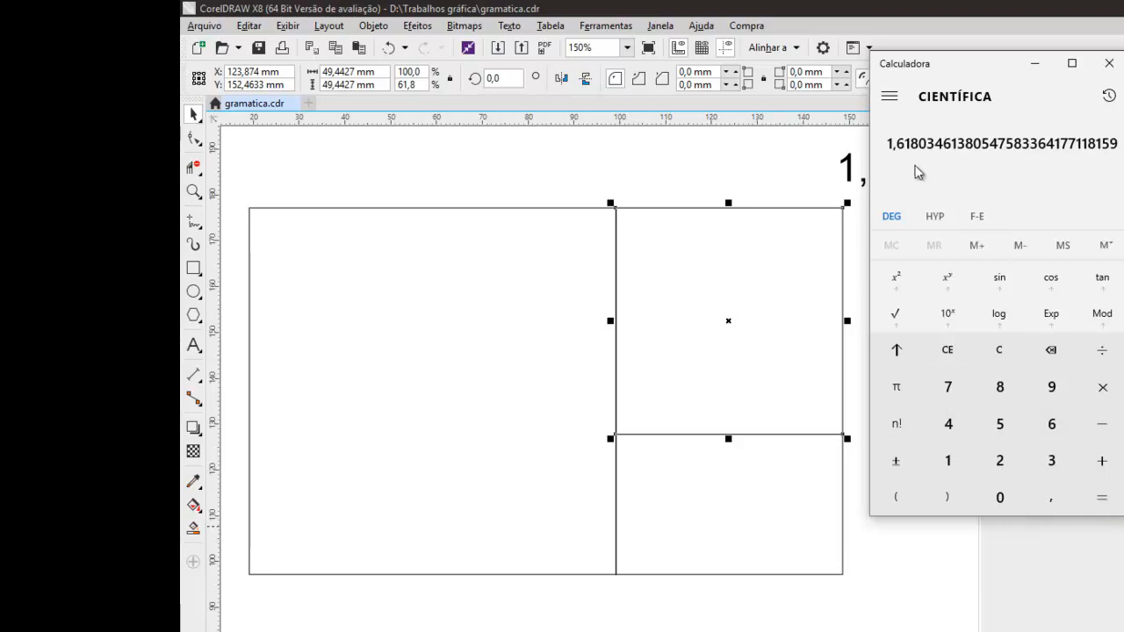
left_click(774, 190)
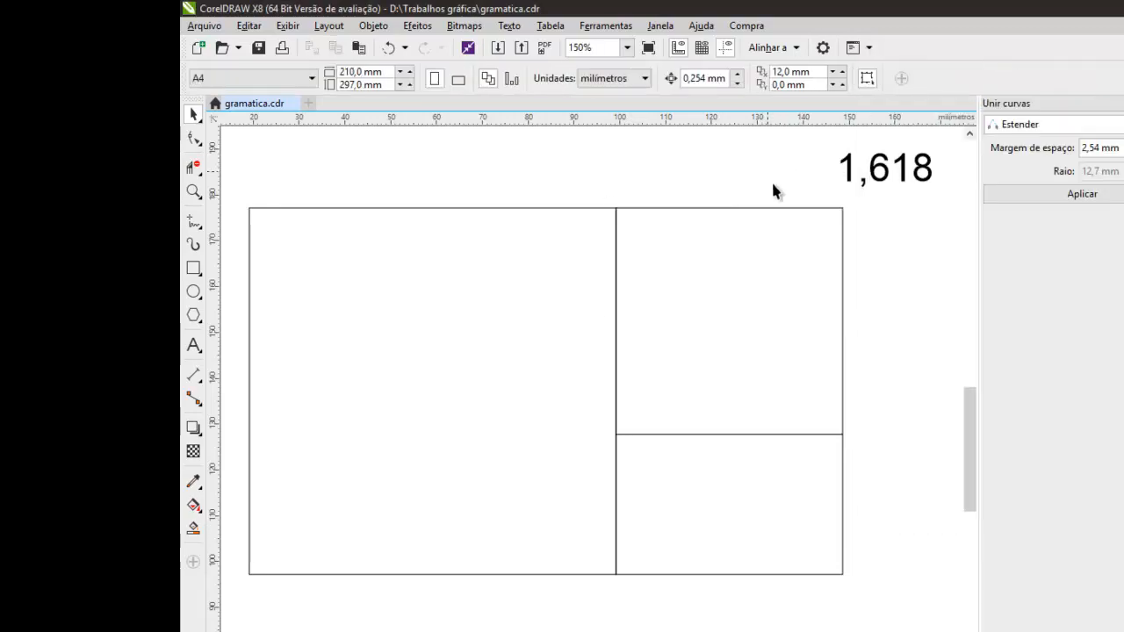
Open page 4 of the document and examine the finished golden spiral up close.
scroll(801, 276, "down", 1)
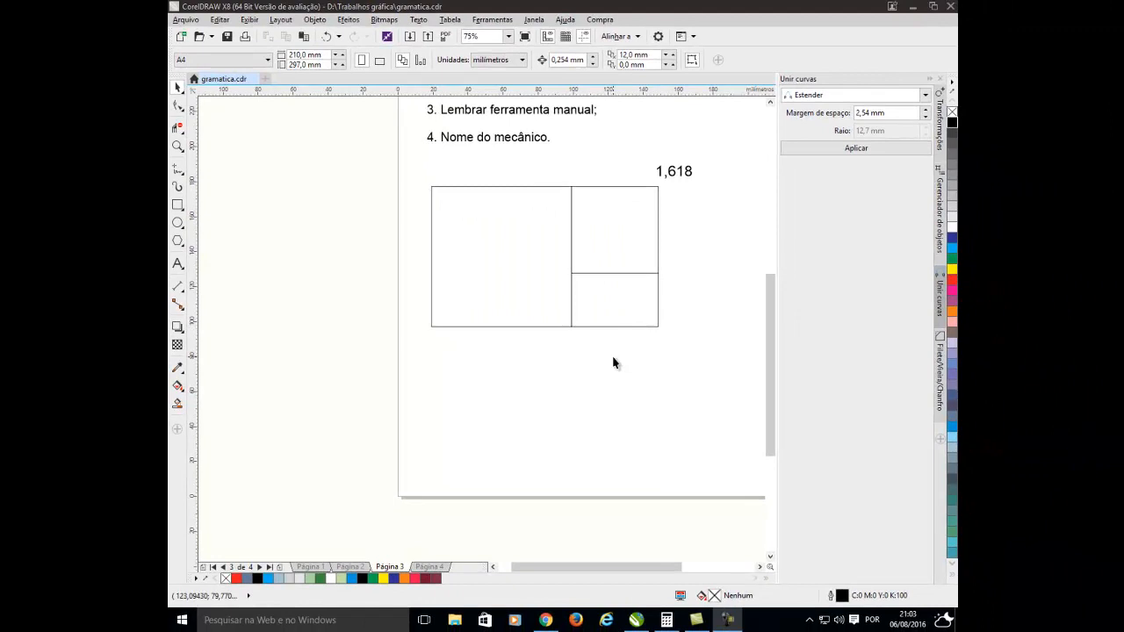
left_click(436, 568)
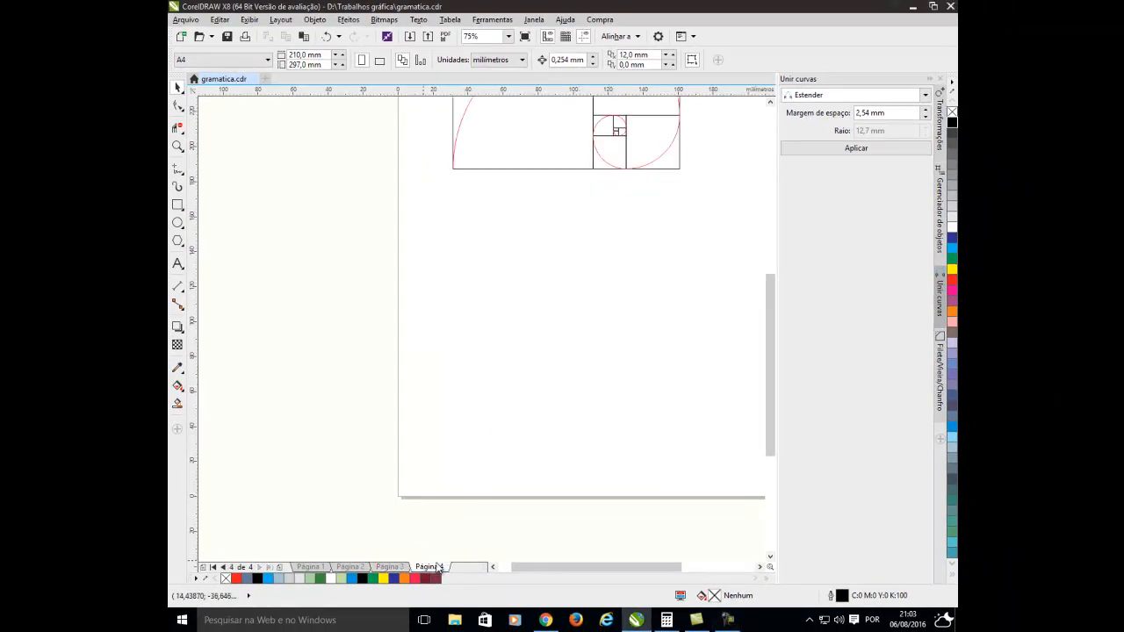
left_click_drag(760, 318, 765, 253)
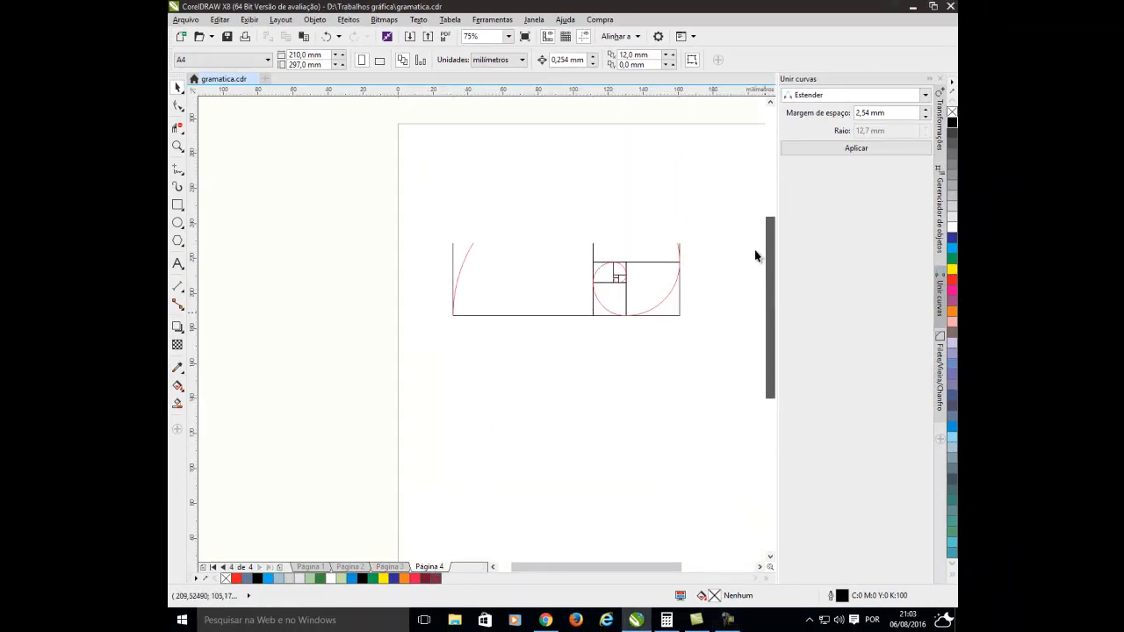
left_click(176, 147)
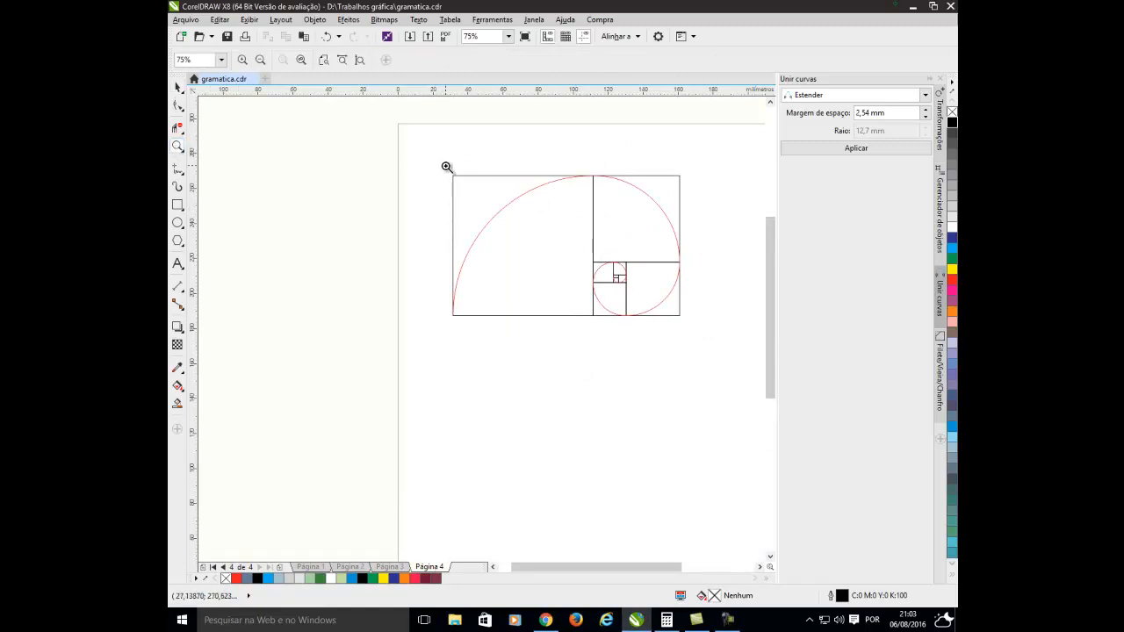
left_click_drag(447, 168, 713, 340)
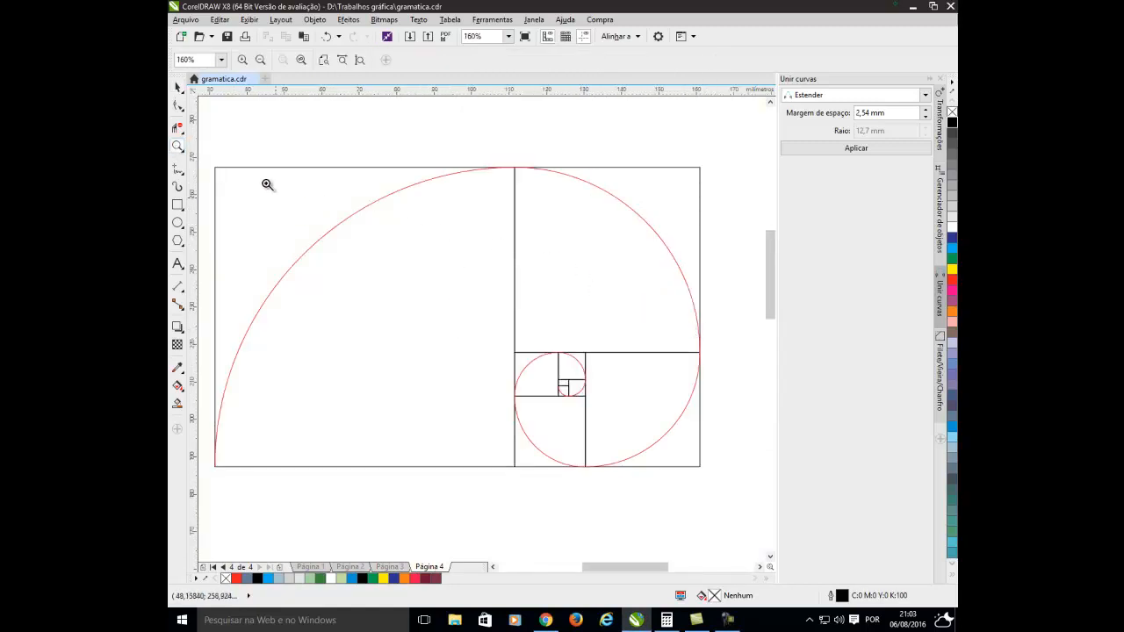
left_click(178, 87)
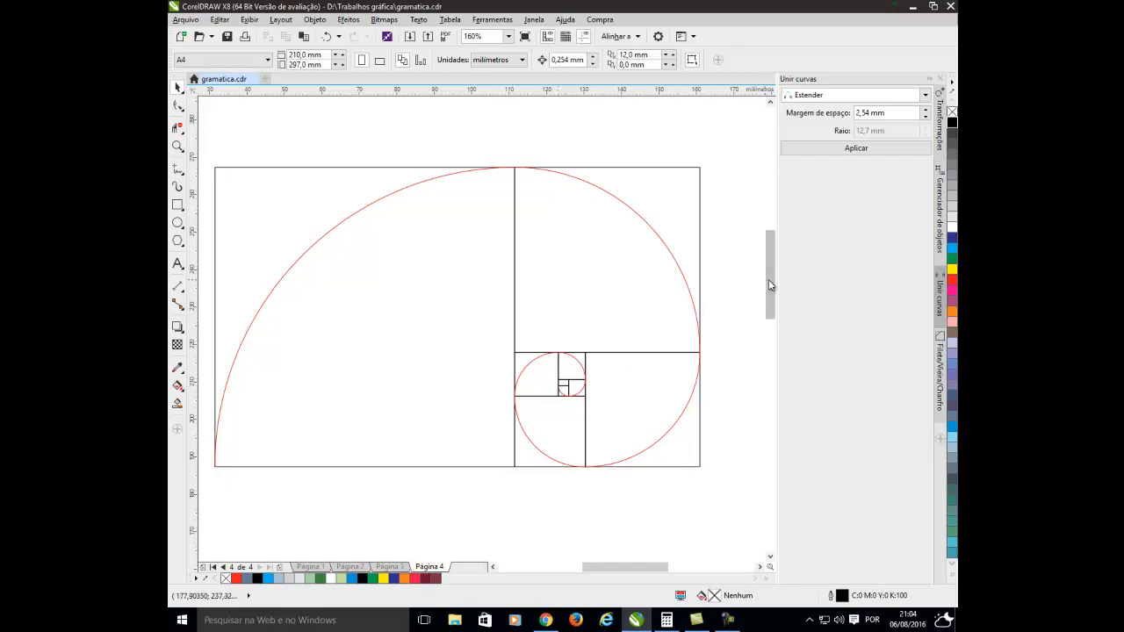
Check the dimensions of the spiral figure's large square.
left_click_drag(768, 280, 765, 293)
scroll(539, 277, "down", 2)
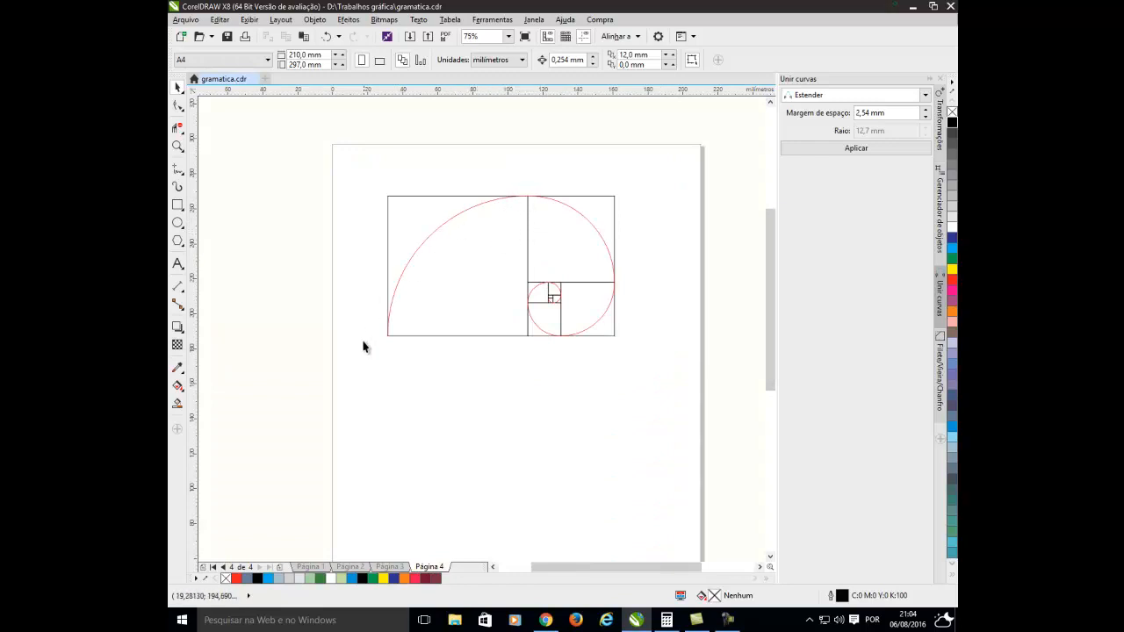
left_click(509, 231)
left_click(293, 308)
left_click(402, 195)
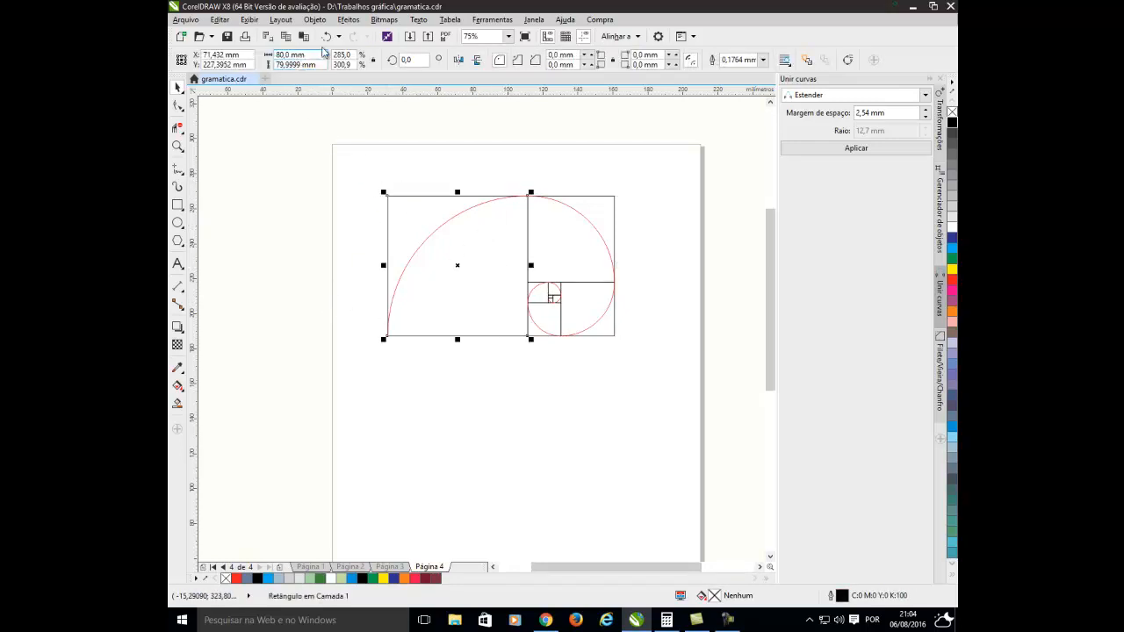
left_click(318, 170)
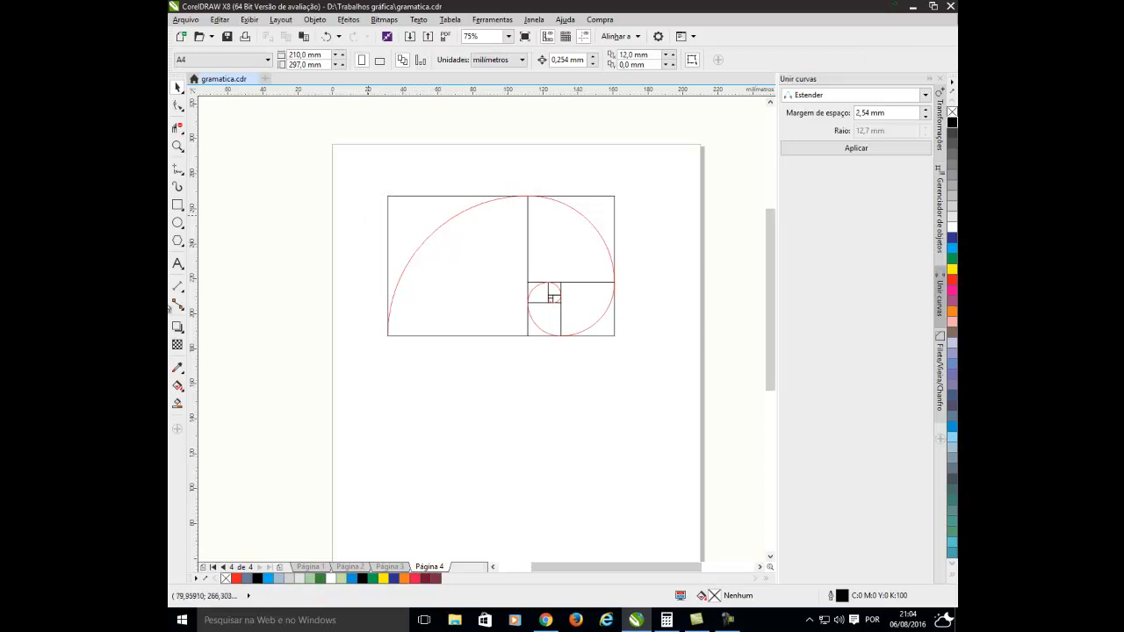
Draw a 160 mm diameter circle and centre it on the lower-right corner of the large square.
left_click(177, 223)
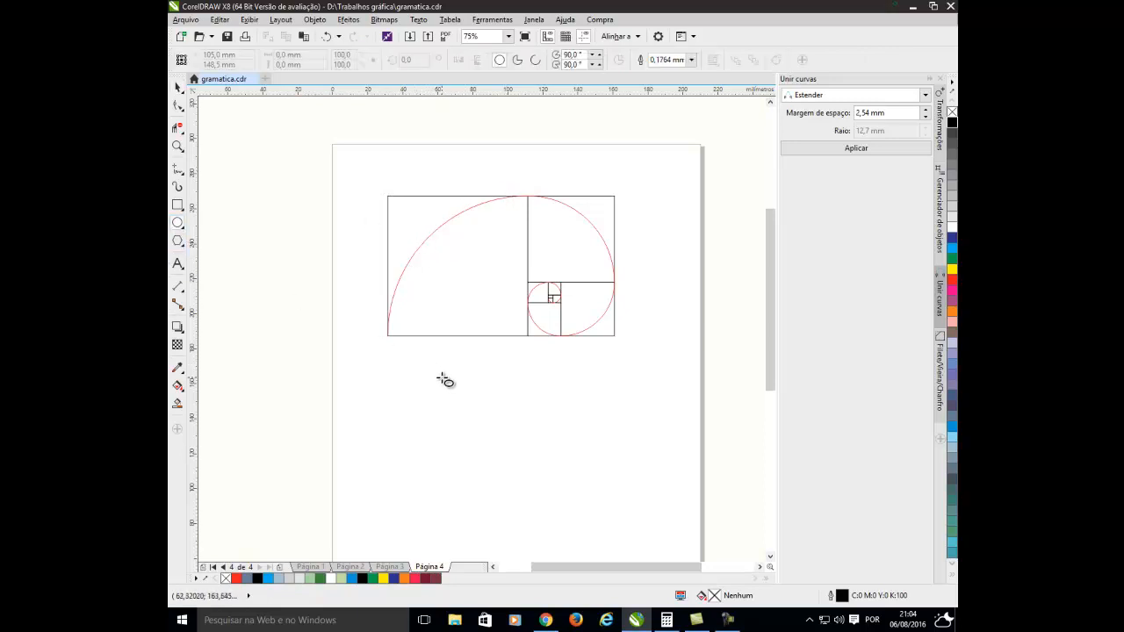
left_click_drag(438, 374, 494, 429)
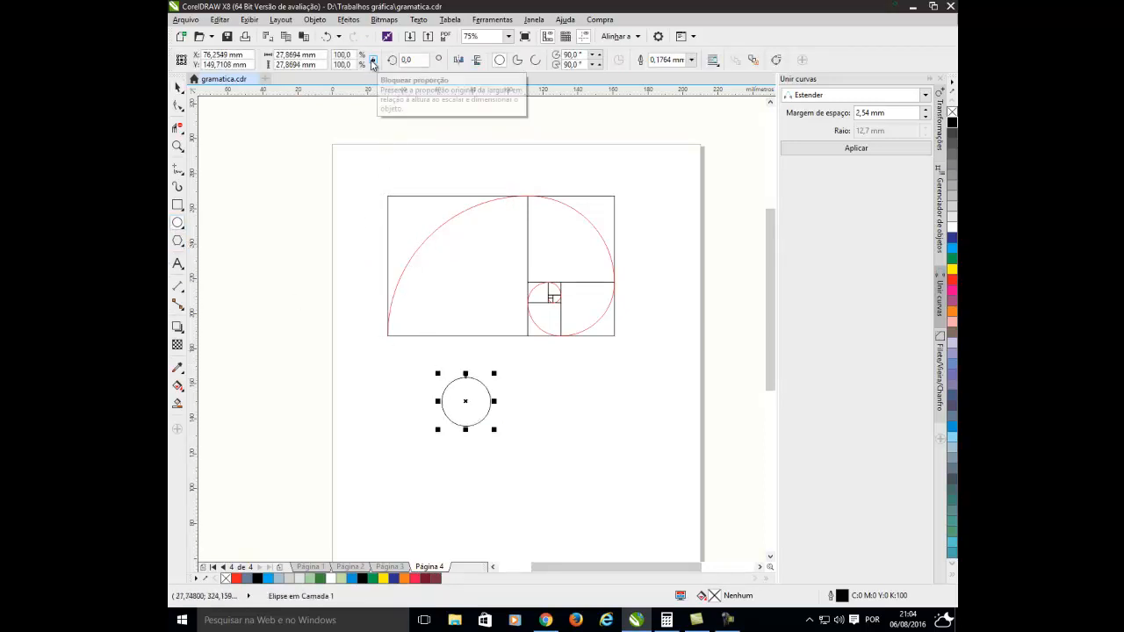
left_click(317, 55)
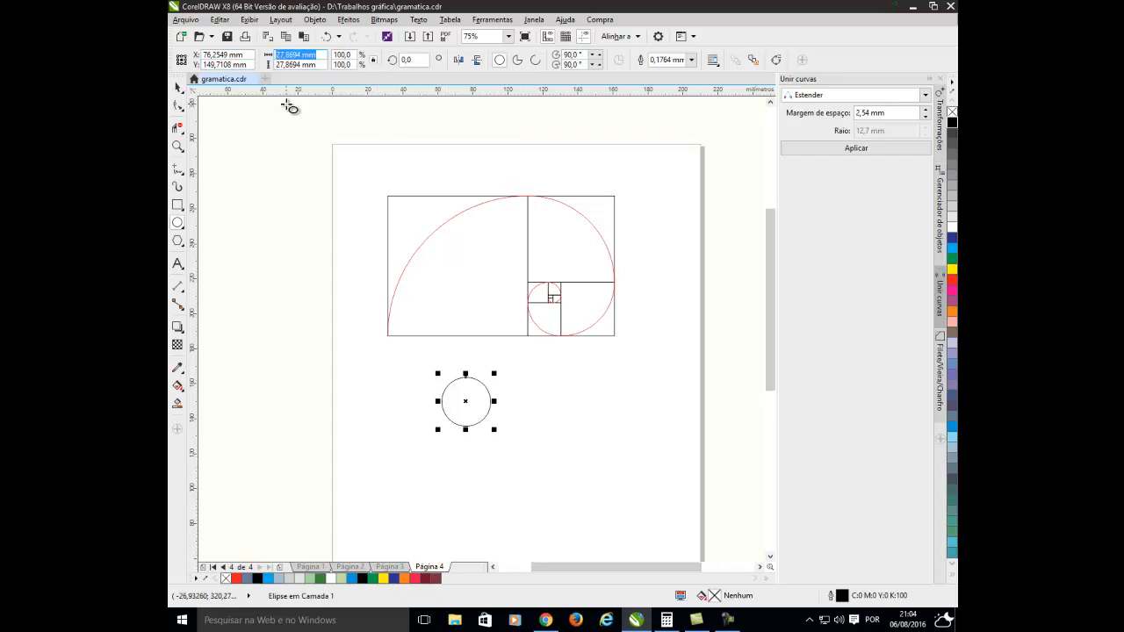
type("160")
key("Return")
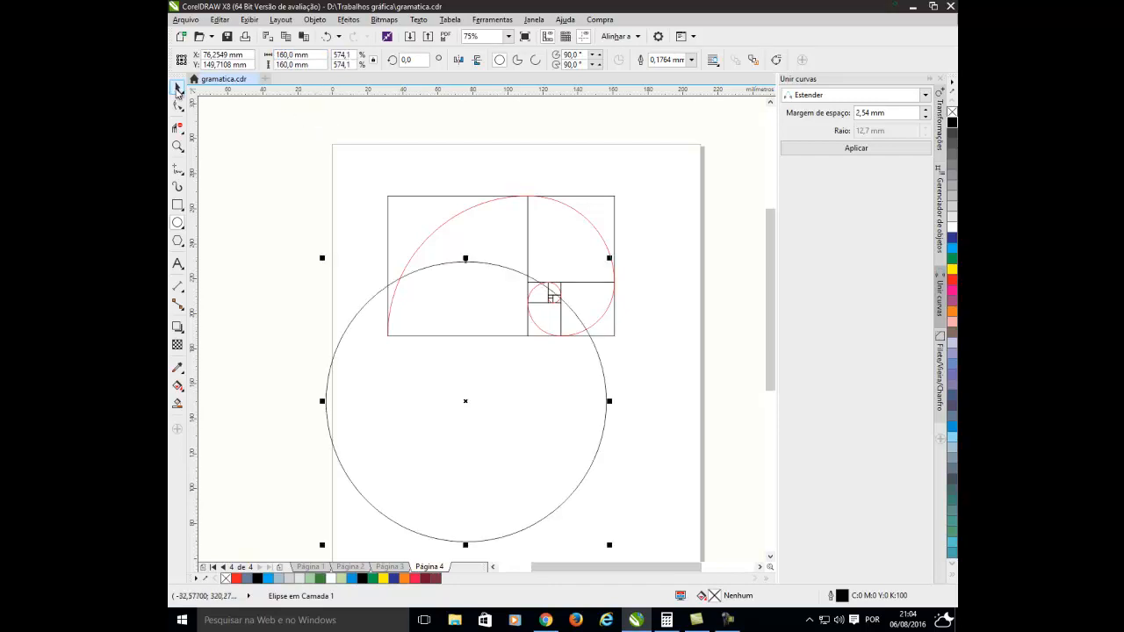
left_click(178, 89)
left_click_drag(464, 407, 526, 340)
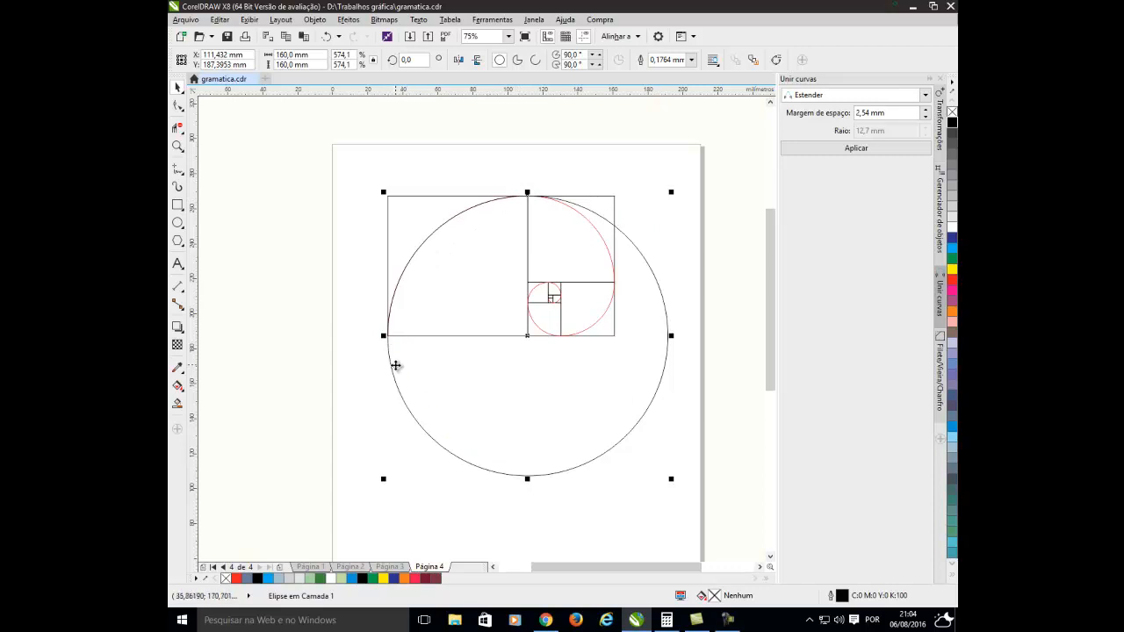
Trim the circle to the quarter arc inside the large square by deleting its virtual segments.
left_click(177, 130)
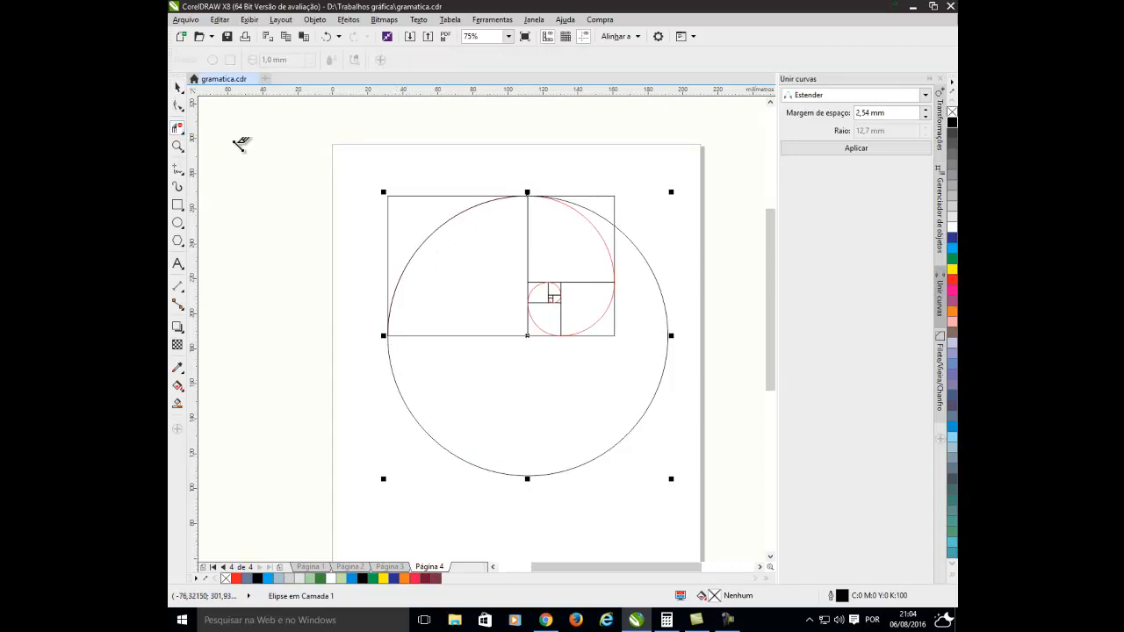
left_click(633, 243)
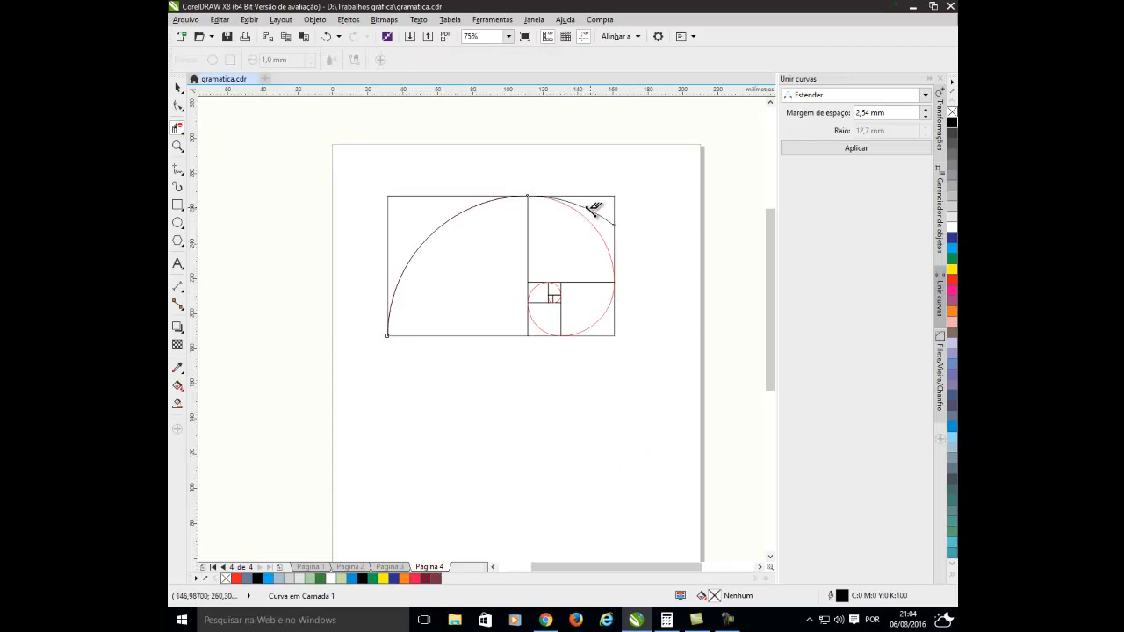
left_click(590, 210)
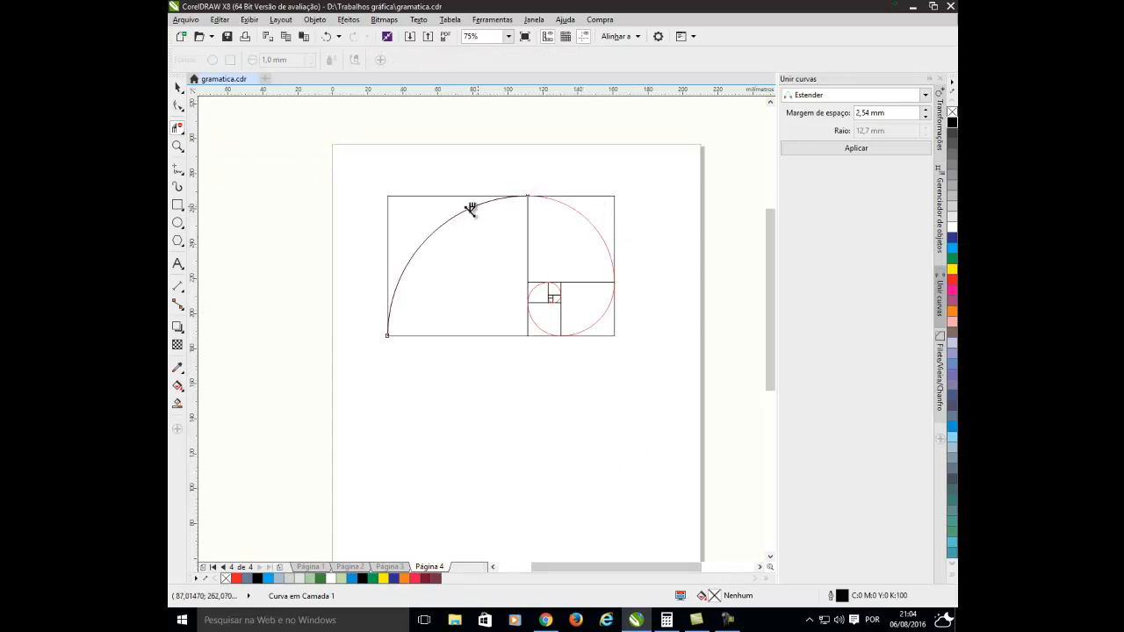
Move the black quarter arc out below the golden rectangle and delete it.
left_click(178, 86)
left_click(411, 260)
left_click_drag(411, 259, 454, 438)
left_click(364, 441)
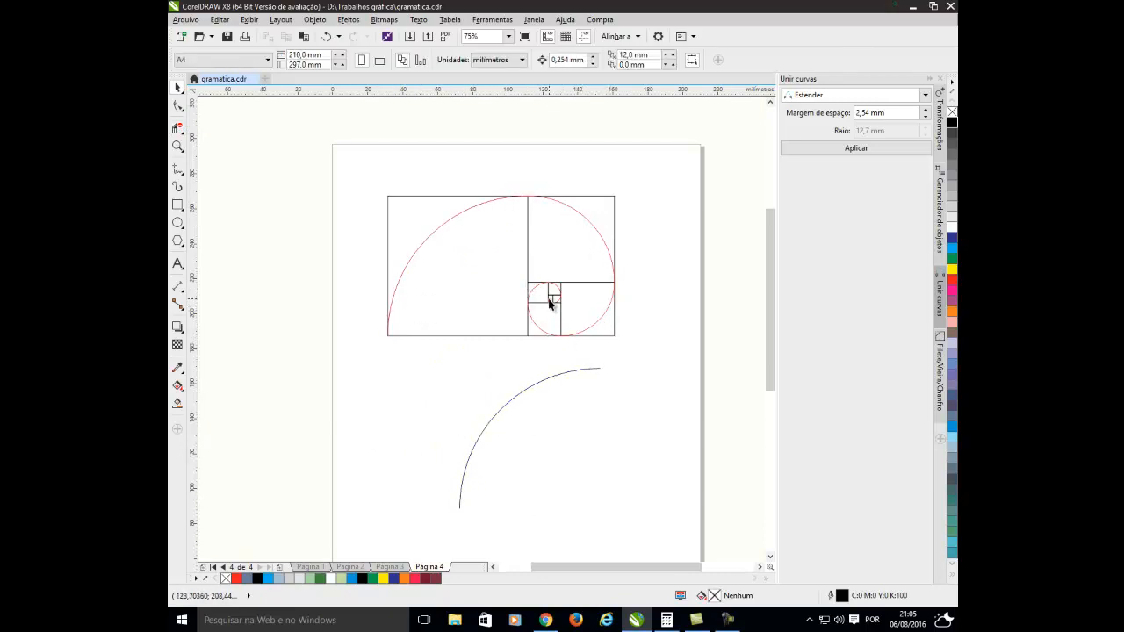
left_click(541, 380)
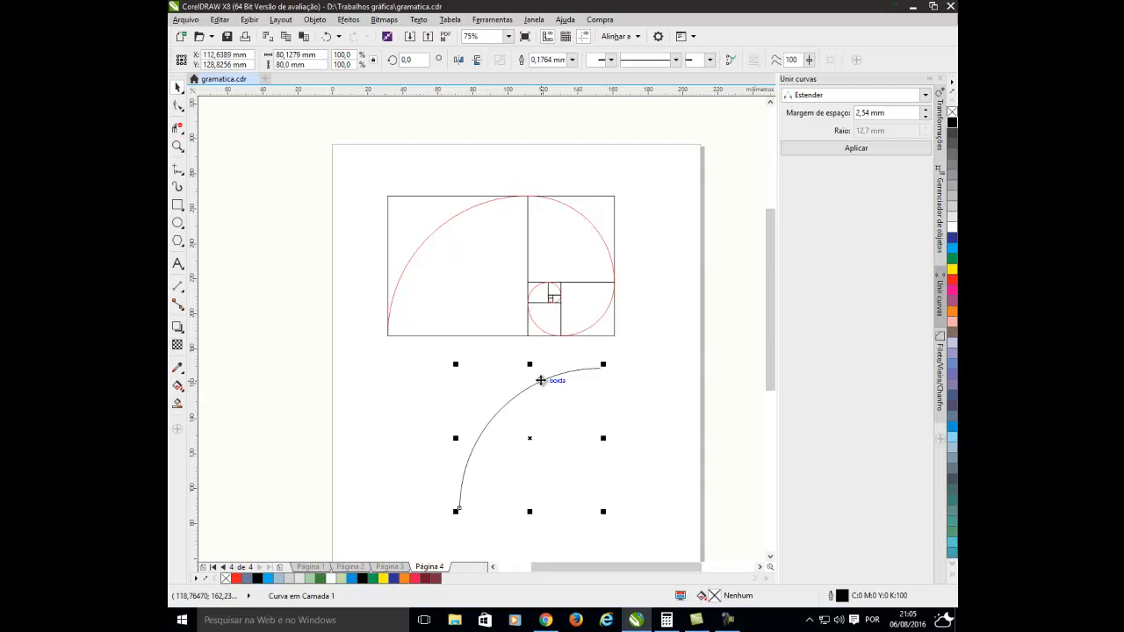
key("Delete")
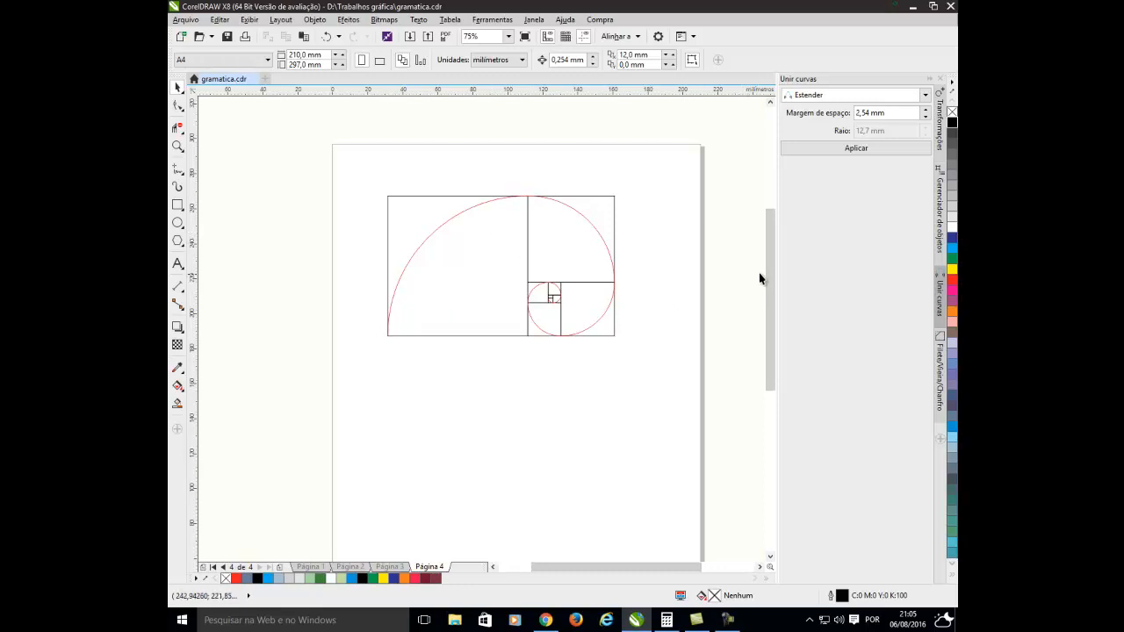
Draw a five-sided polygon about 68 mm wide and 65 mm high below the golden rectangle.
left_click_drag(770, 271, 765, 299)
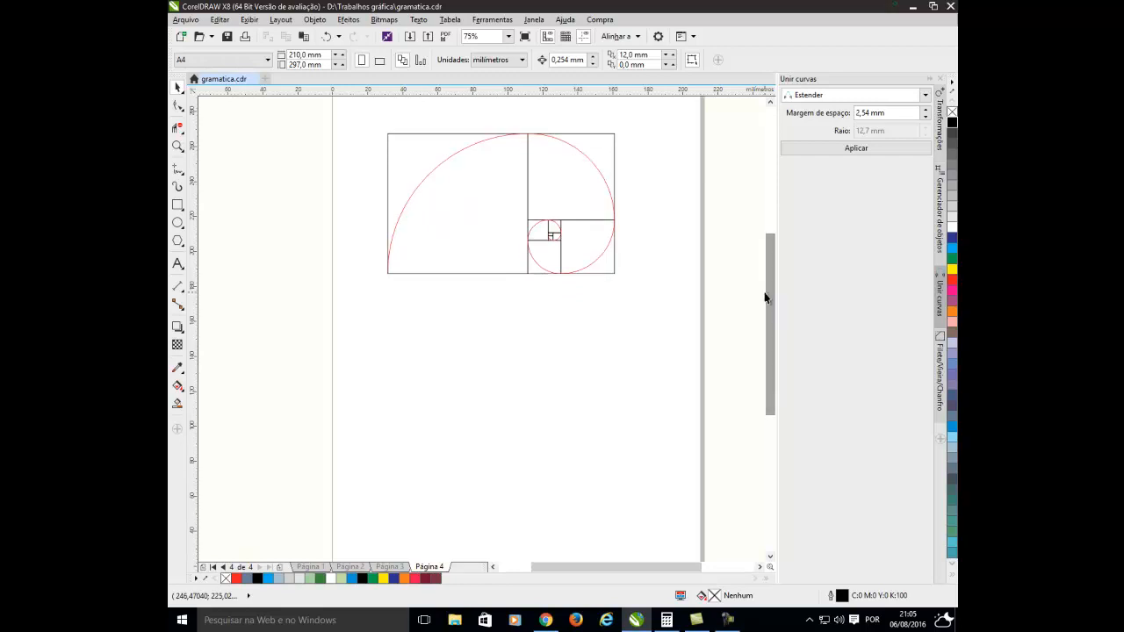
left_click(177, 242)
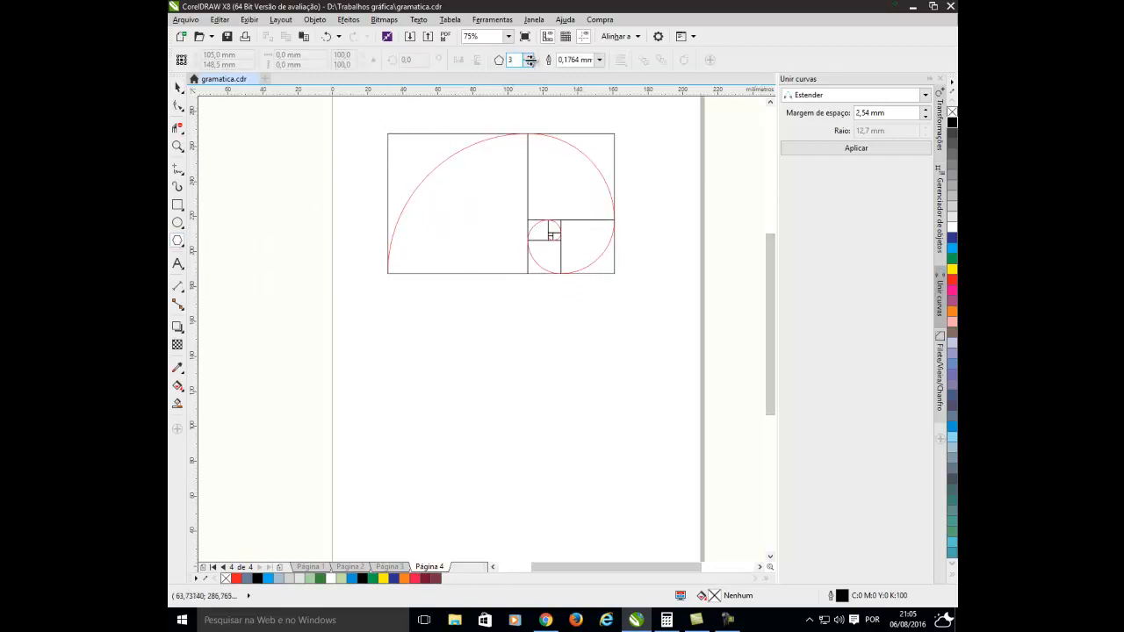
left_click(529, 58)
left_click_drag(463, 331, 577, 436)
left_click(178, 87)
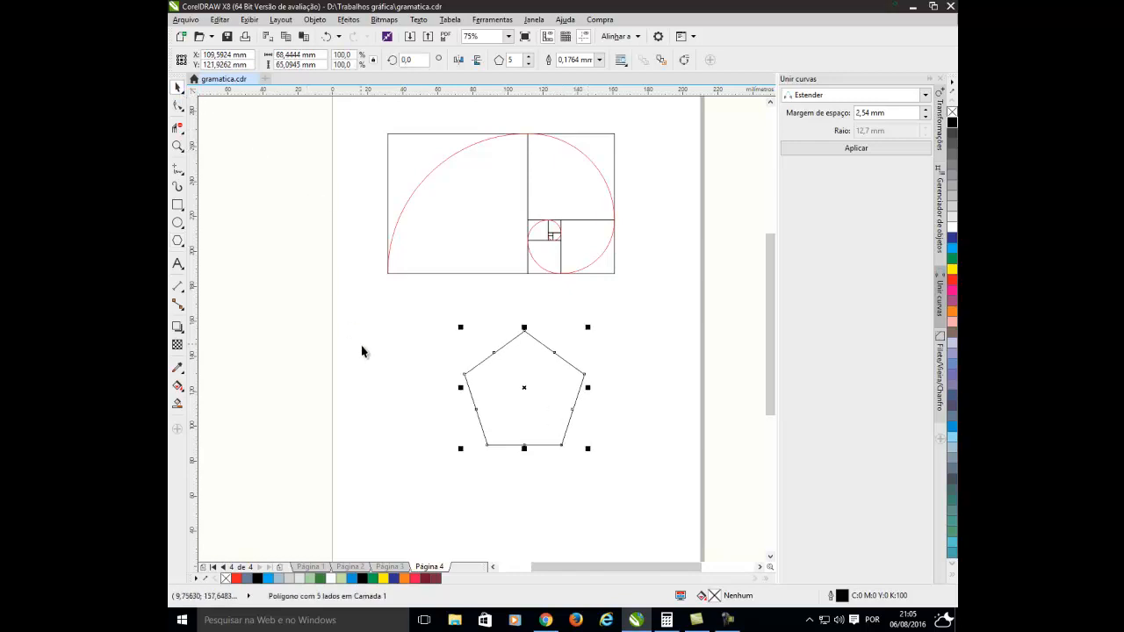
left_click(427, 398)
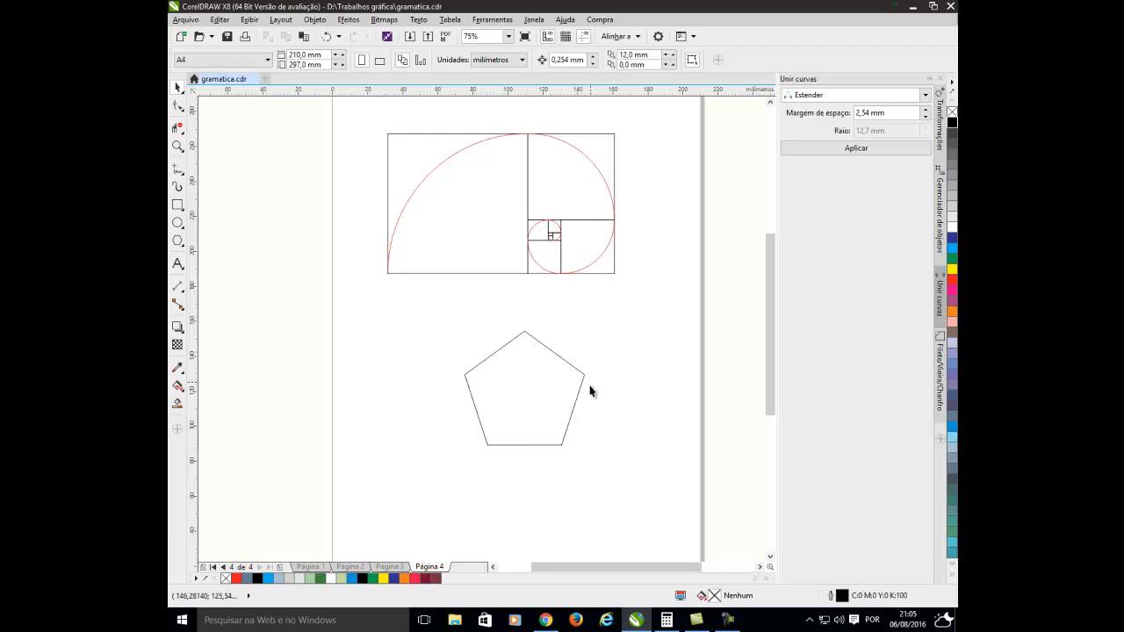
Draw the pentagon's five diagonals as one continuous closed line through its vertices, forming a five-pointed star.
left_click(178, 169)
left_click(215, 214)
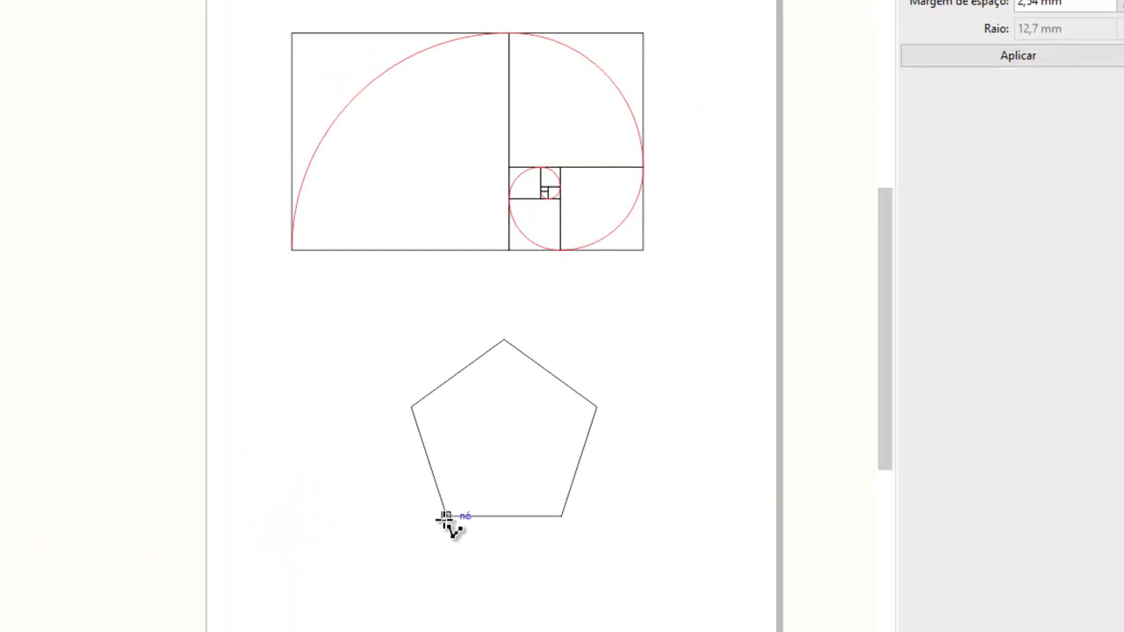
left_click(446, 516)
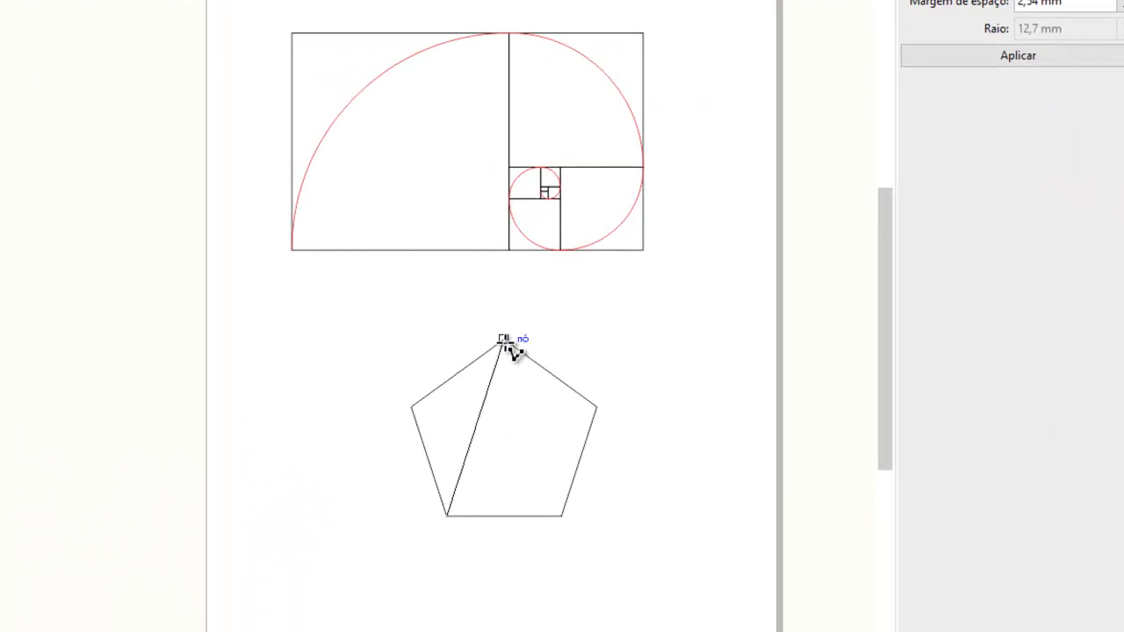
left_click(504, 340)
left_click(561, 516)
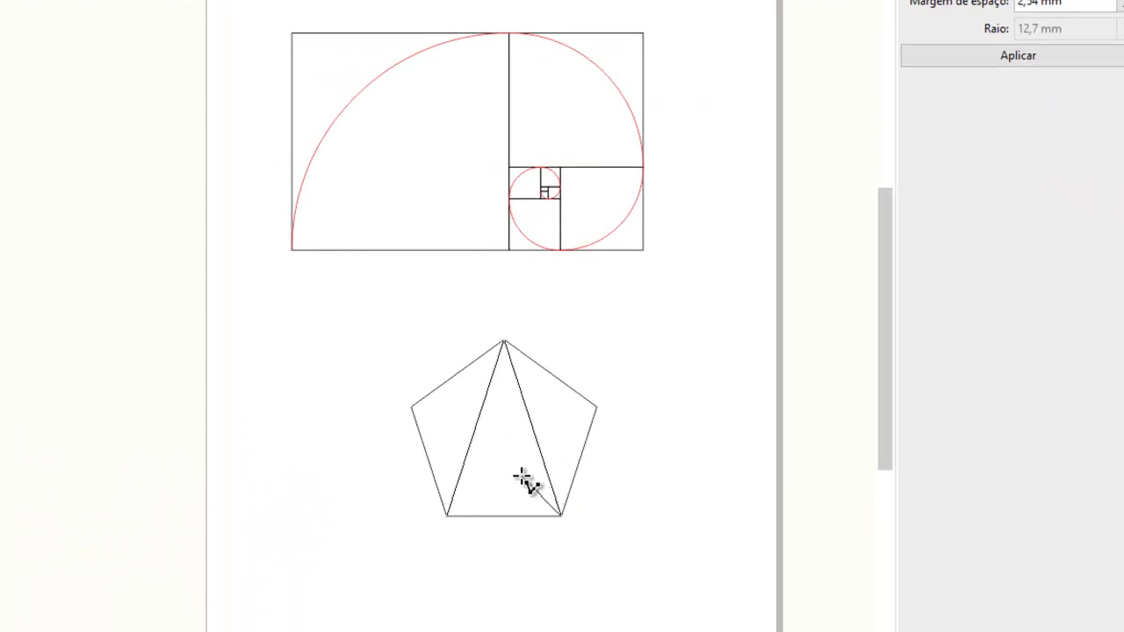
left_click(412, 406)
left_click(596, 406)
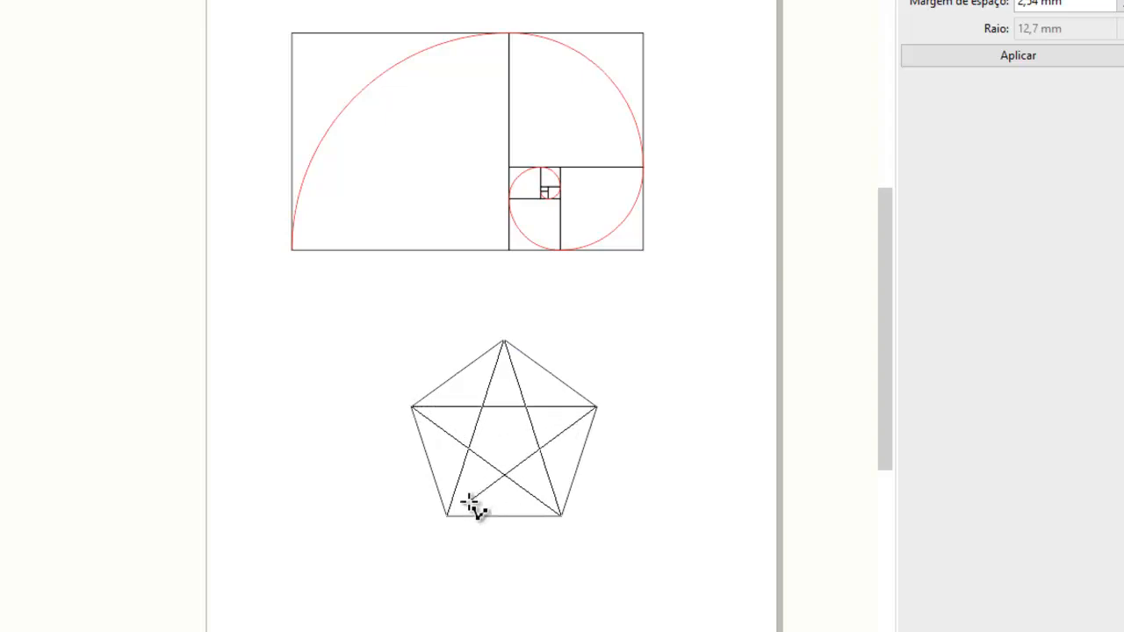
left_click(446, 516)
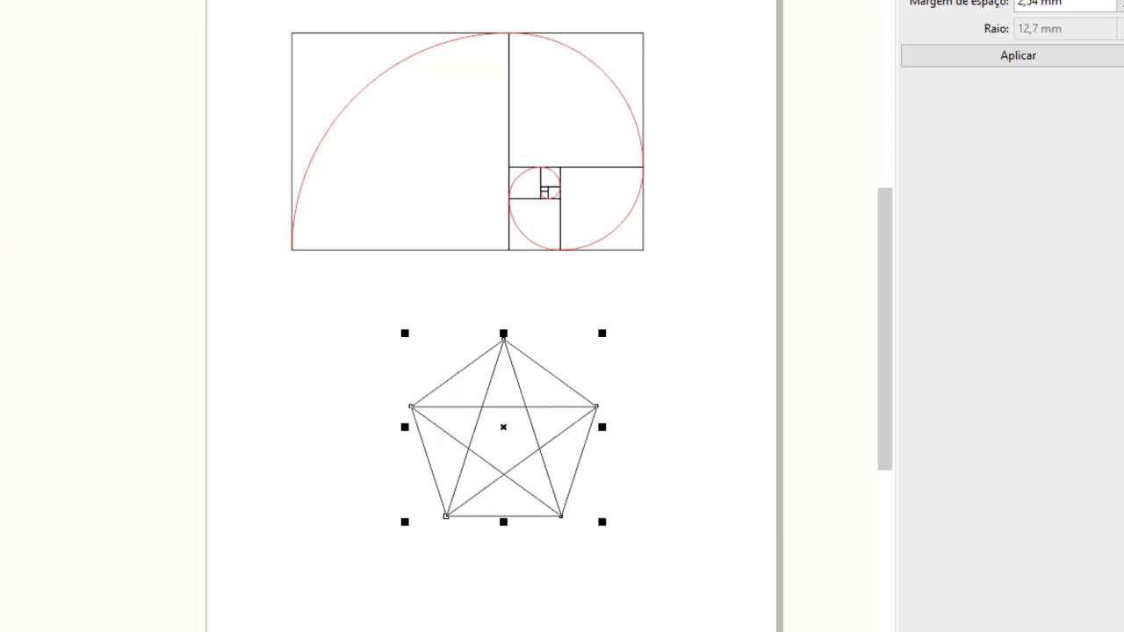
left_click(47, 115)
Add a parallel dimension to the pentagon's base side and place it just below the side.
scroll(512, 489, "up", 3)
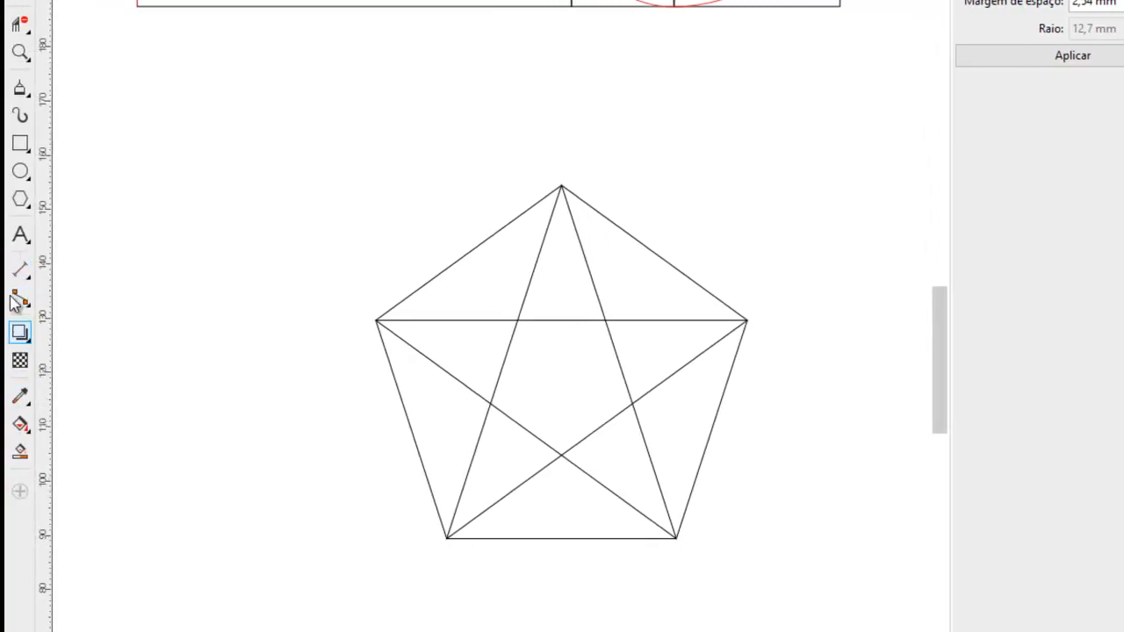
left_click(20, 270)
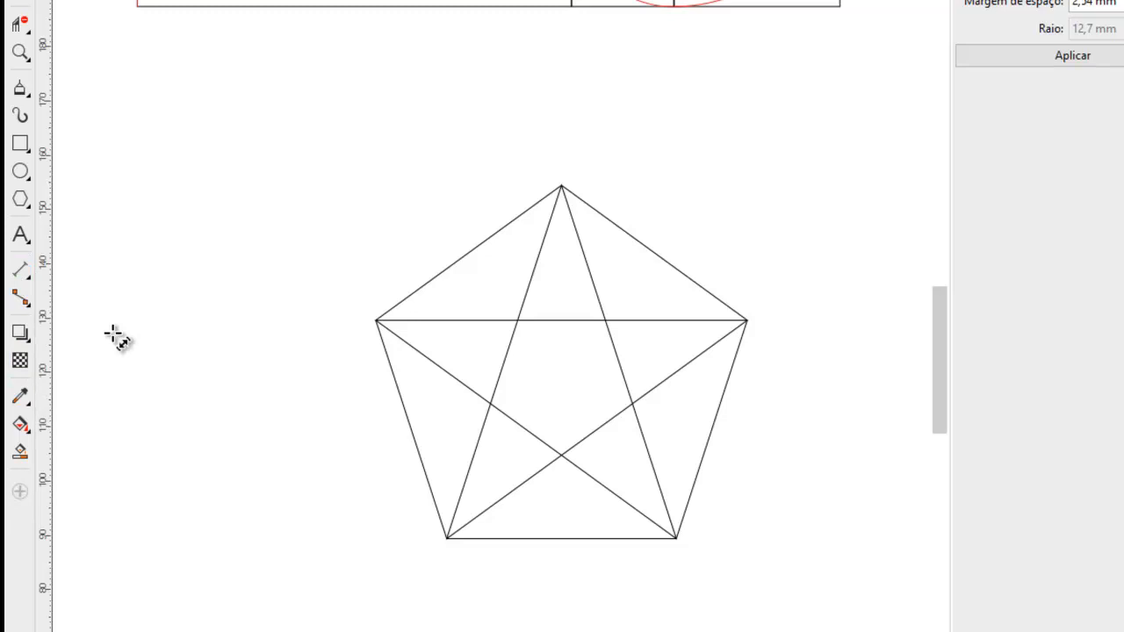
left_click(447, 538)
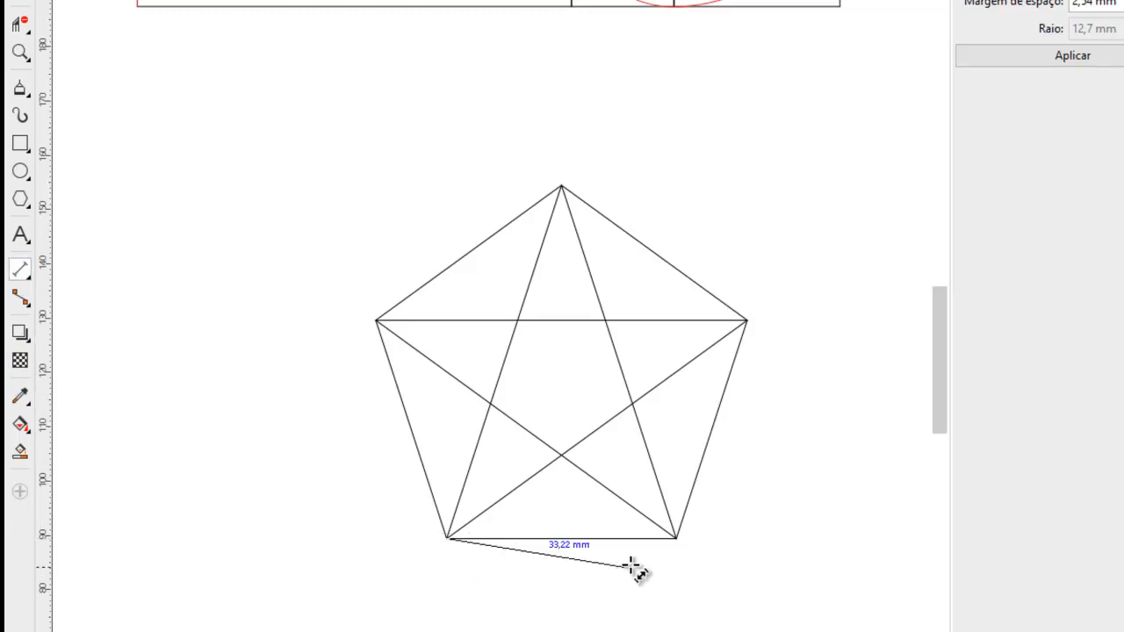
left_click(675, 538)
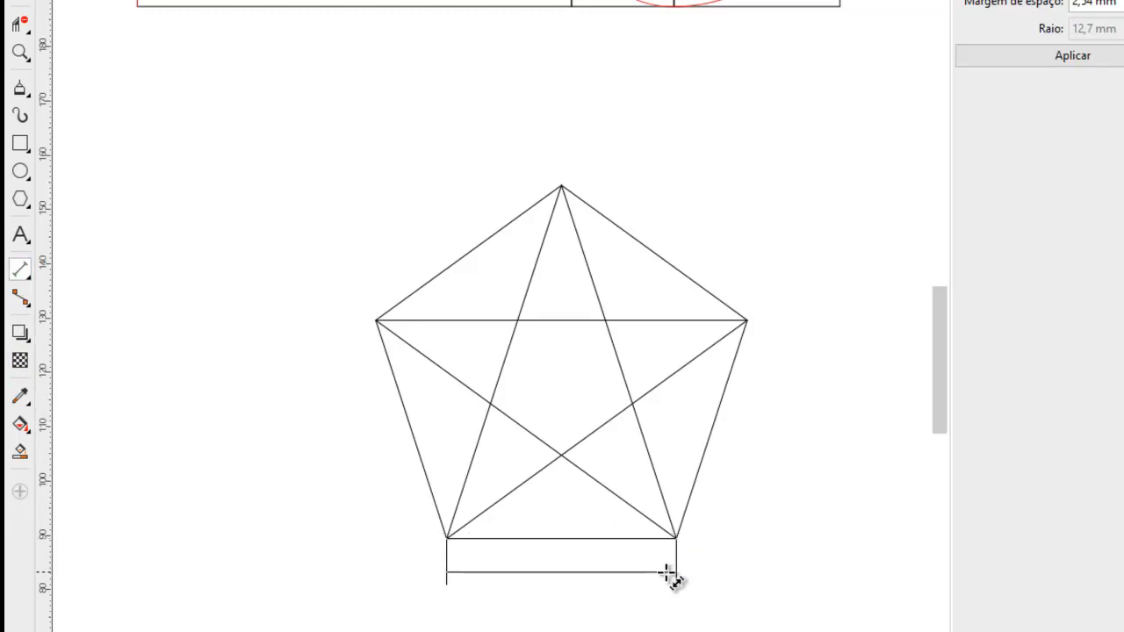
left_click(670, 572)
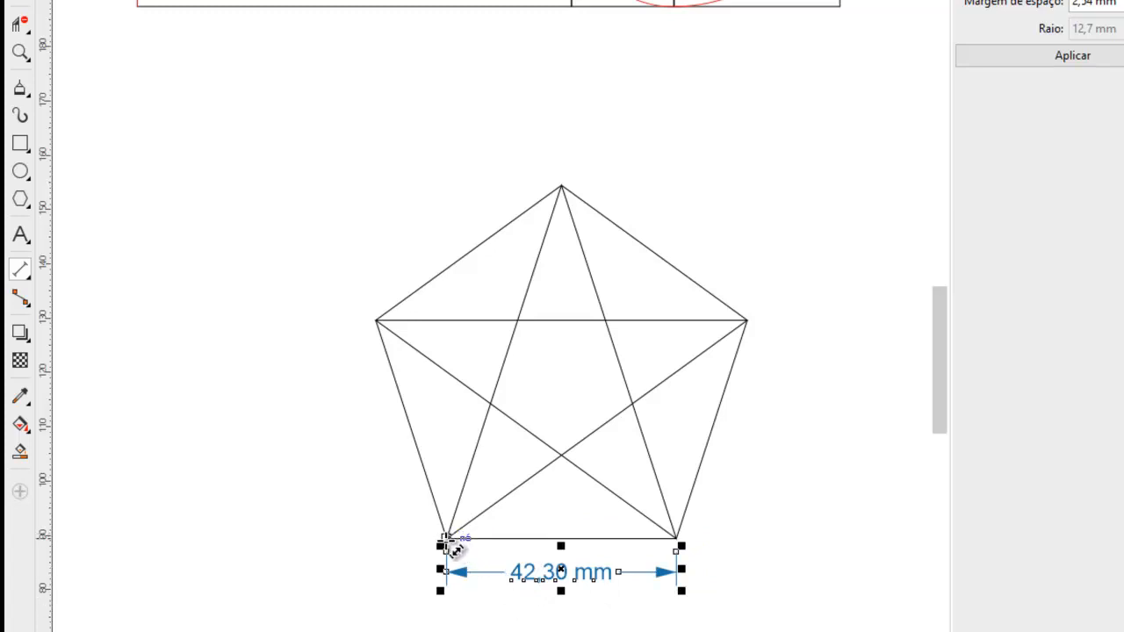
Dimension the diagonal from the pentagon's lower-left vertex to its apex, placing the dimension outside the shape.
left_click(446, 537)
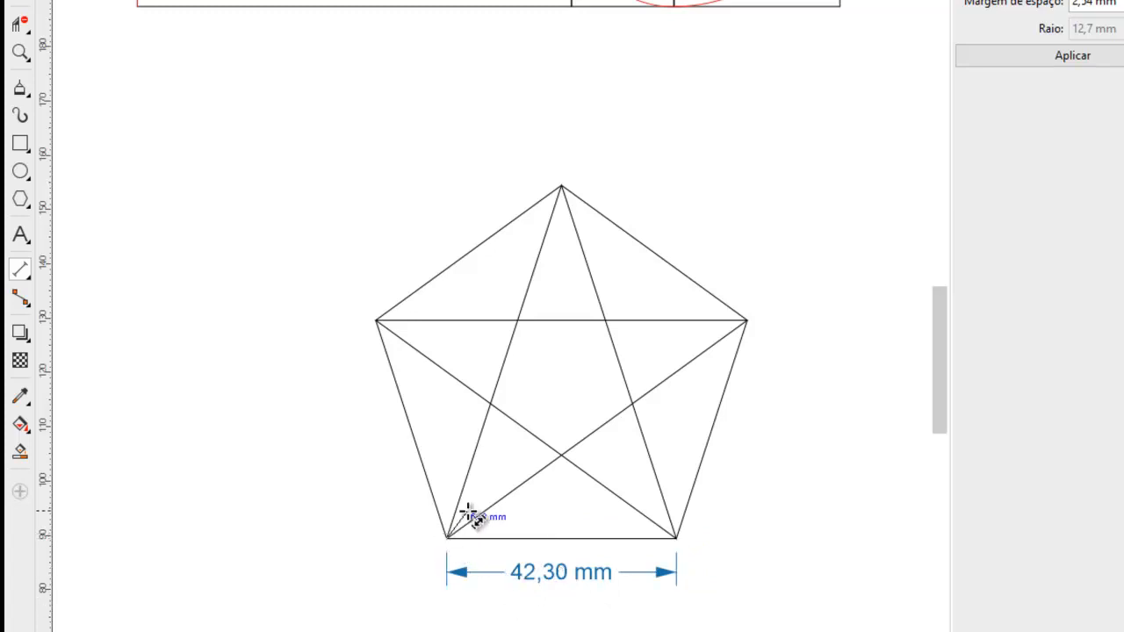
left_click(562, 187)
left_click(391, 197)
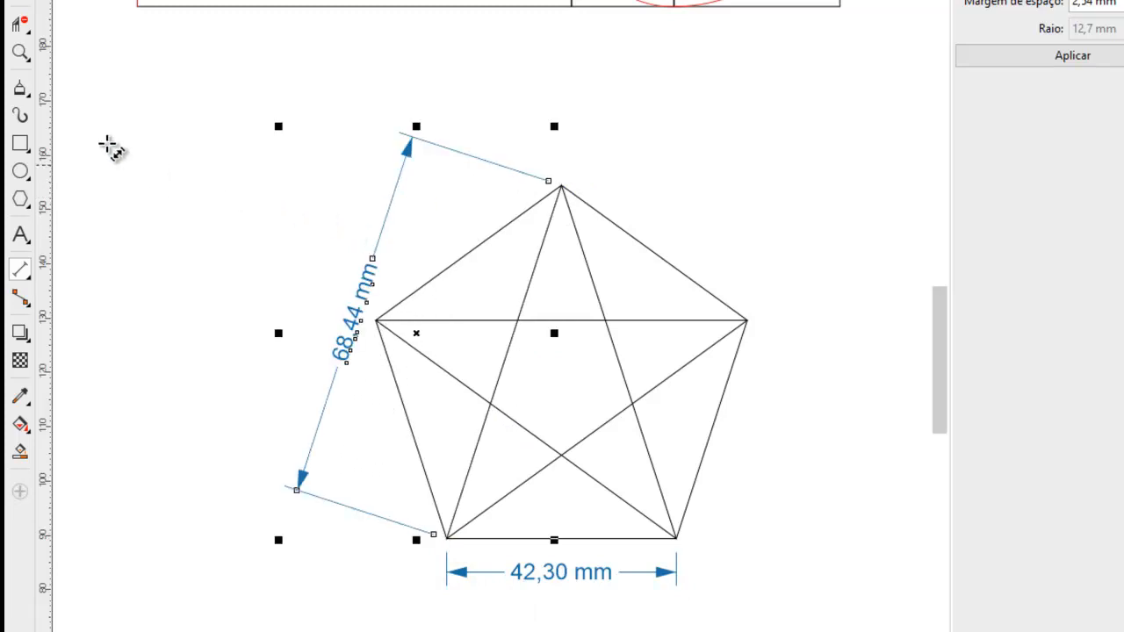
left_click(20, 0)
left_click(180, 154)
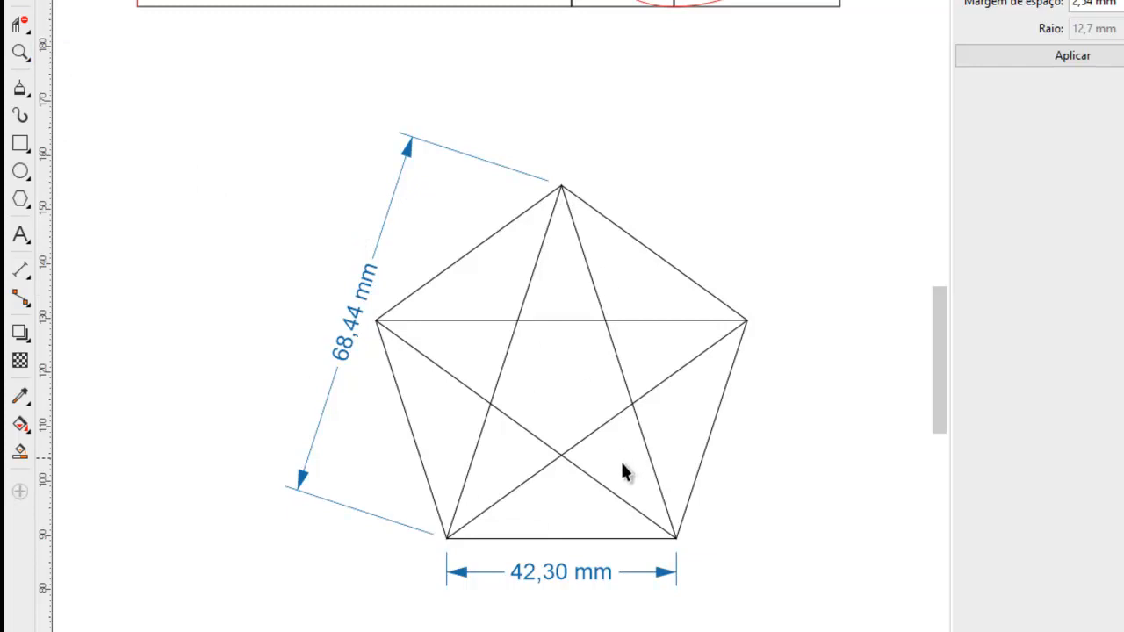
Switch to the calculator, clear it and divide the diagonal's 68,44 by the base side's 42,3.
left_click(747, 631)
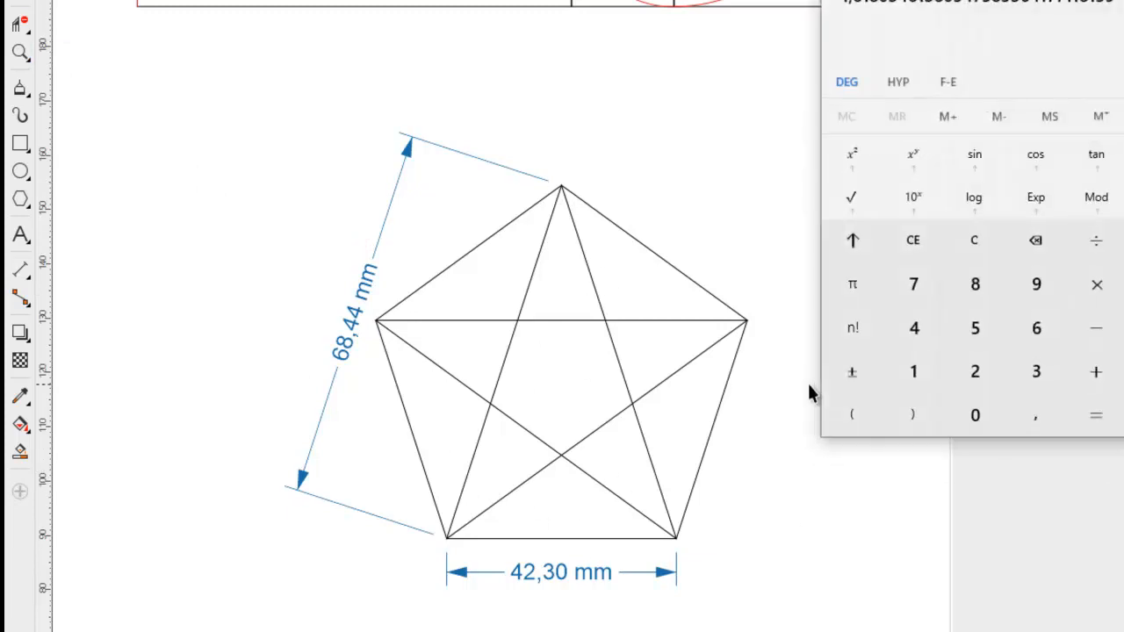
left_click(997, 248)
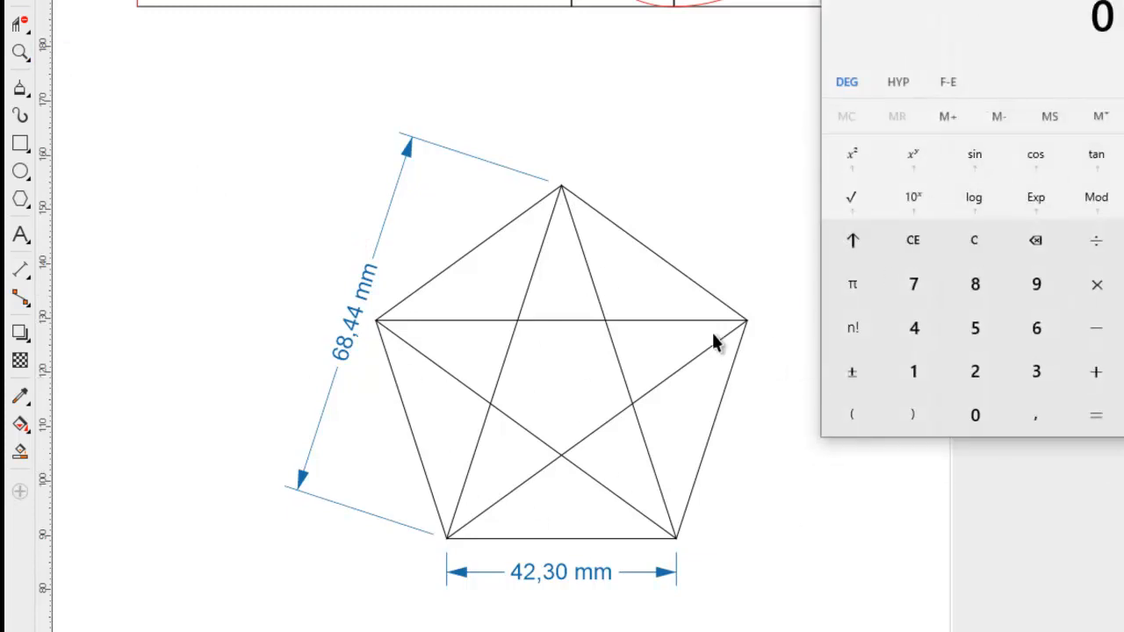
left_click(1029, 329)
left_click(976, 290)
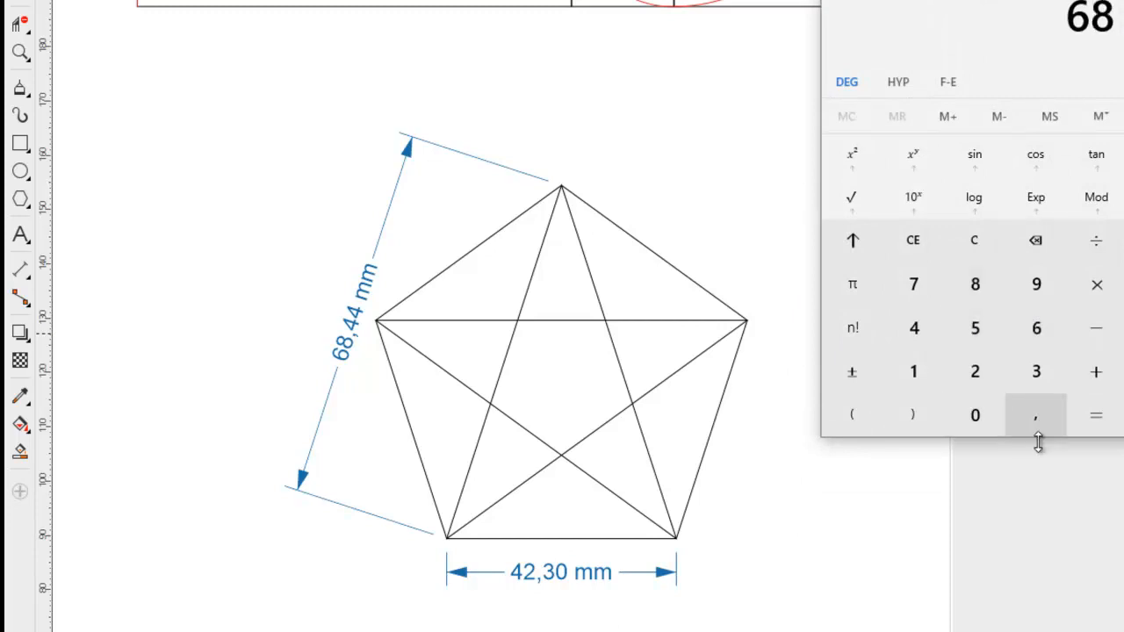
left_click(1036, 415)
left_click(914, 327)
left_click(914, 328)
left_click(1096, 242)
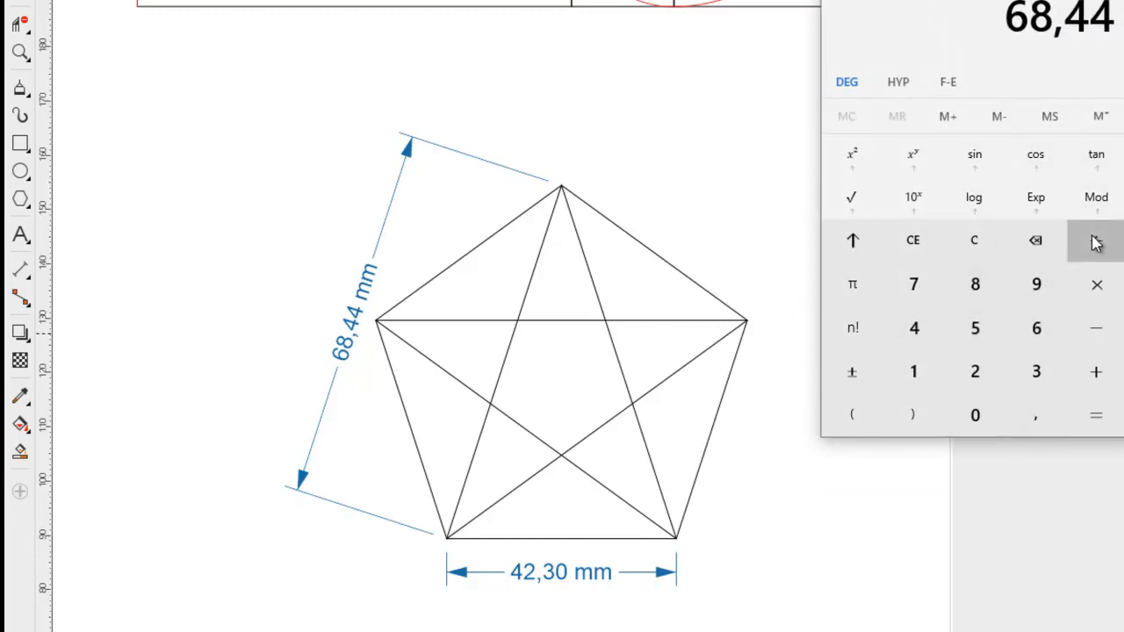
left_click(913, 325)
left_click(970, 371)
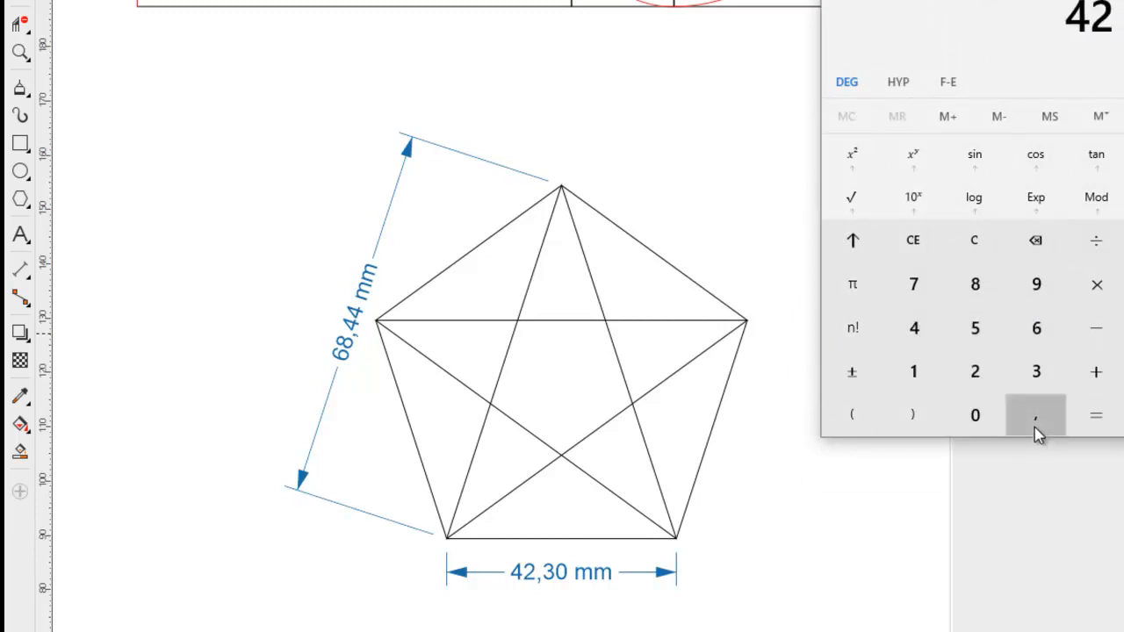
left_click(1036, 416)
left_click(1034, 371)
left_click(1096, 415)
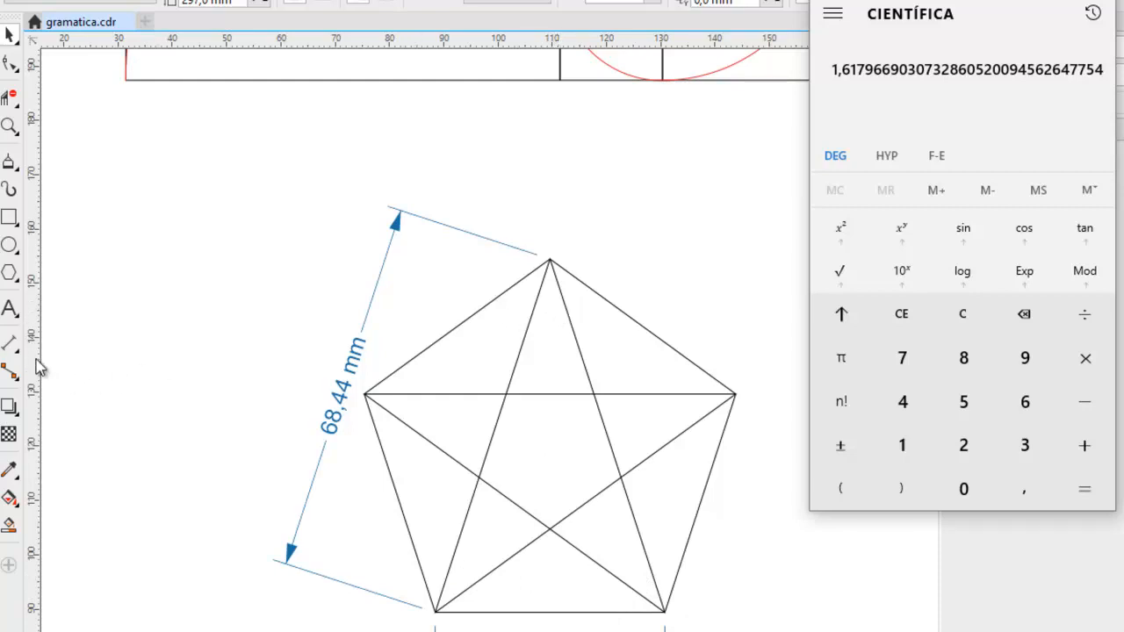
Add an angular dimension at the pentagon's lower-left vertex between the base side and the diagonal to the apex.
left_click(11, 343)
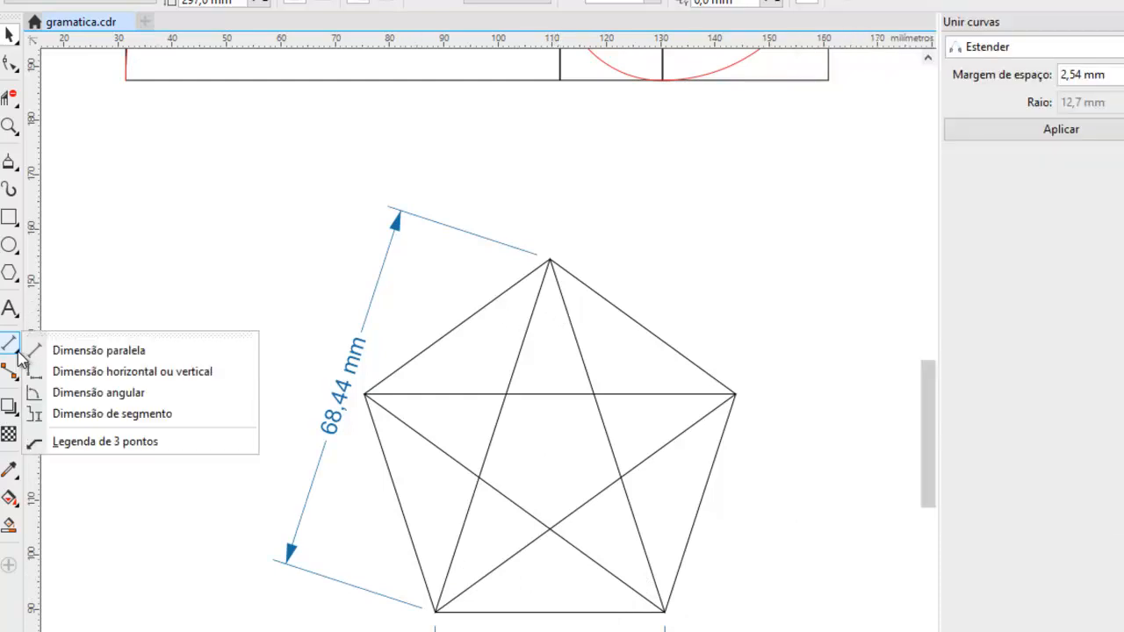
left_click(111, 395)
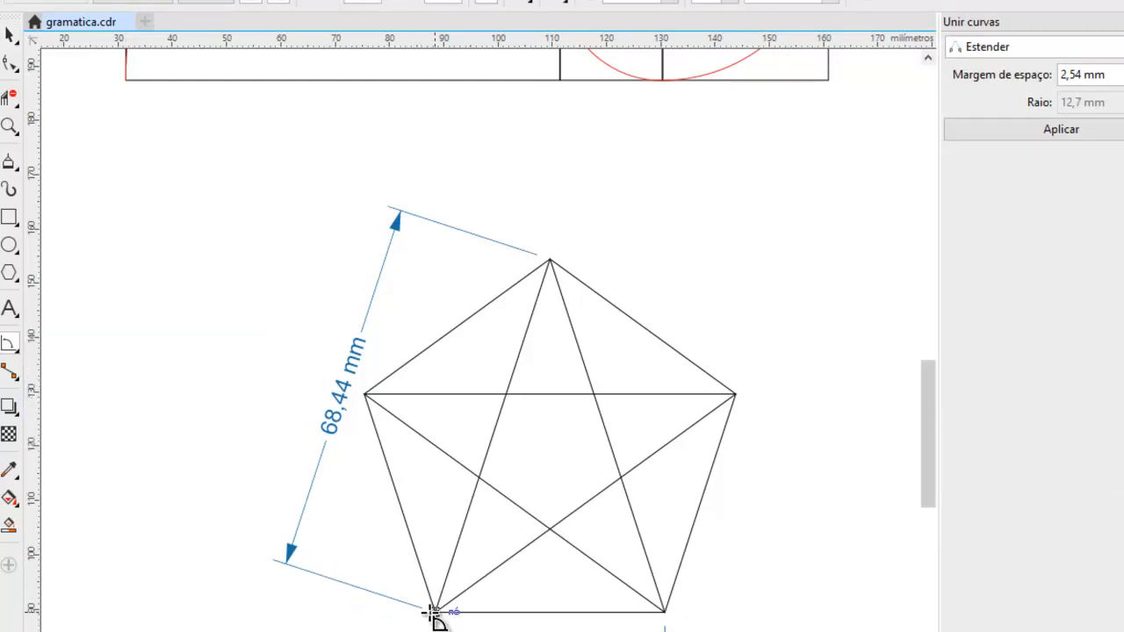
left_click_drag(501, 612, 501, 612)
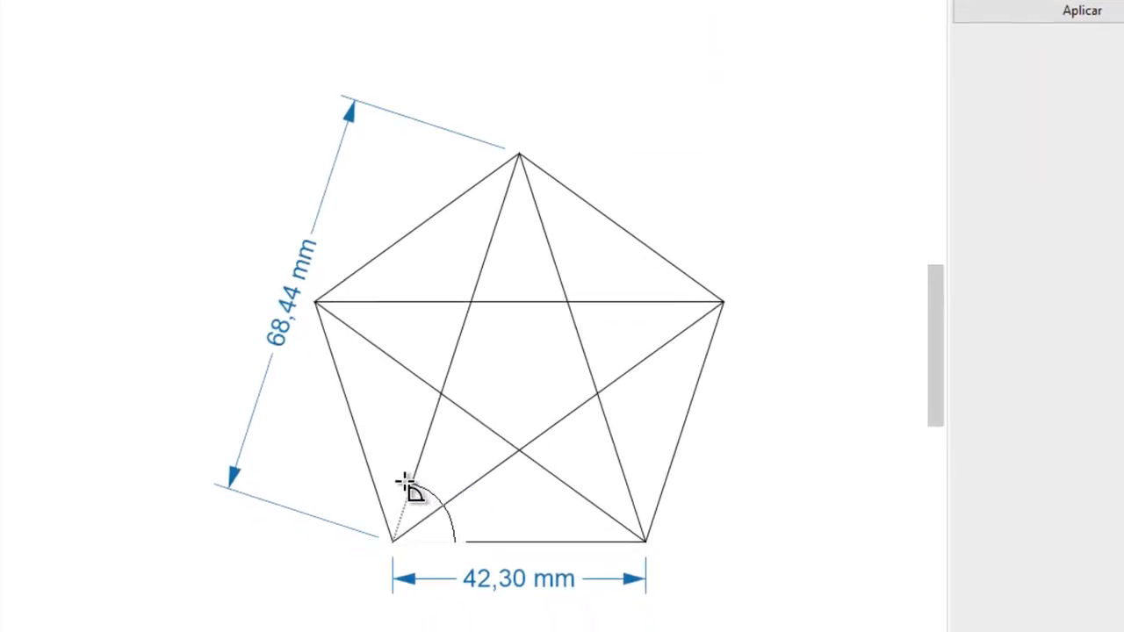
left_click(412, 480)
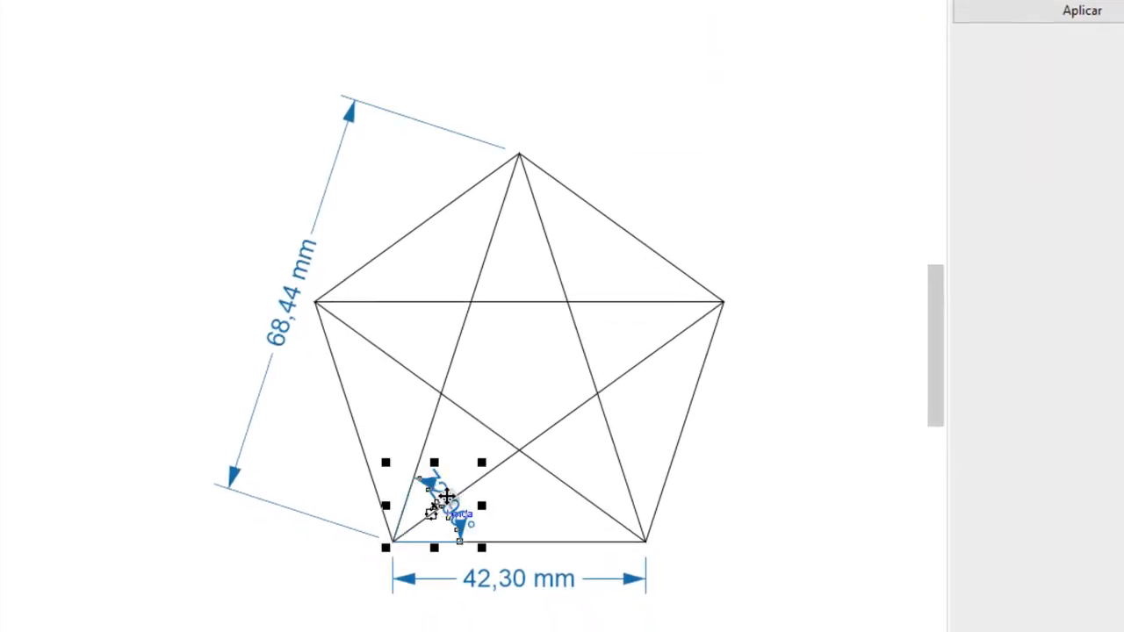
scroll(452, 509, "up", 5)
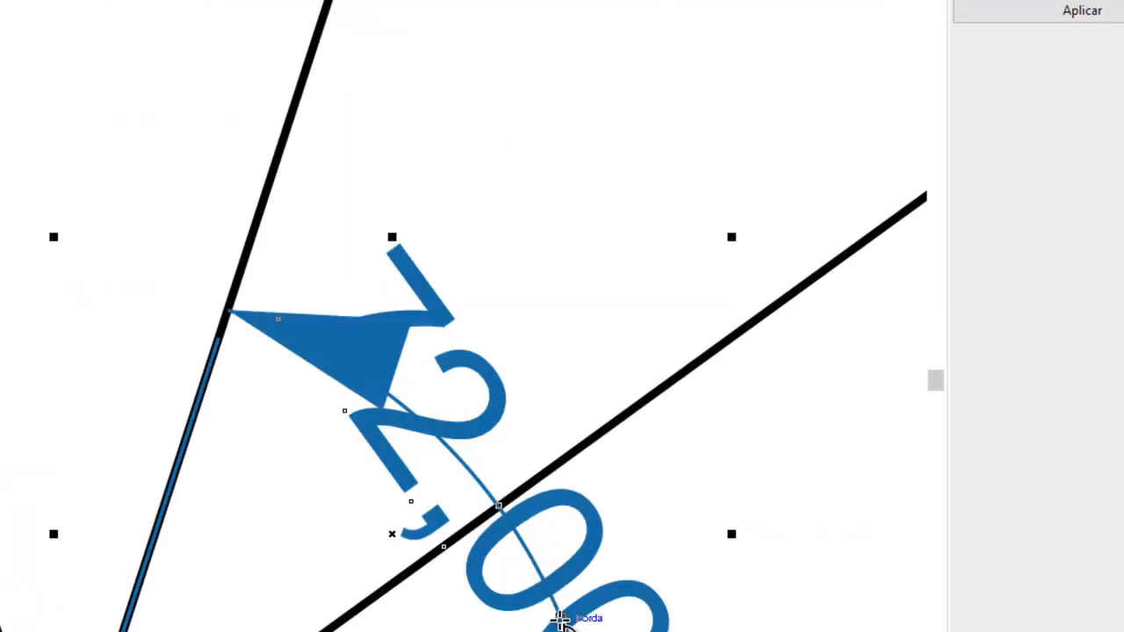
scroll(539, 464, "down", 5)
Add an angular dimension at the pentagon's apex between the two diagonals that meet there.
scroll(637, 236, "up", 4)
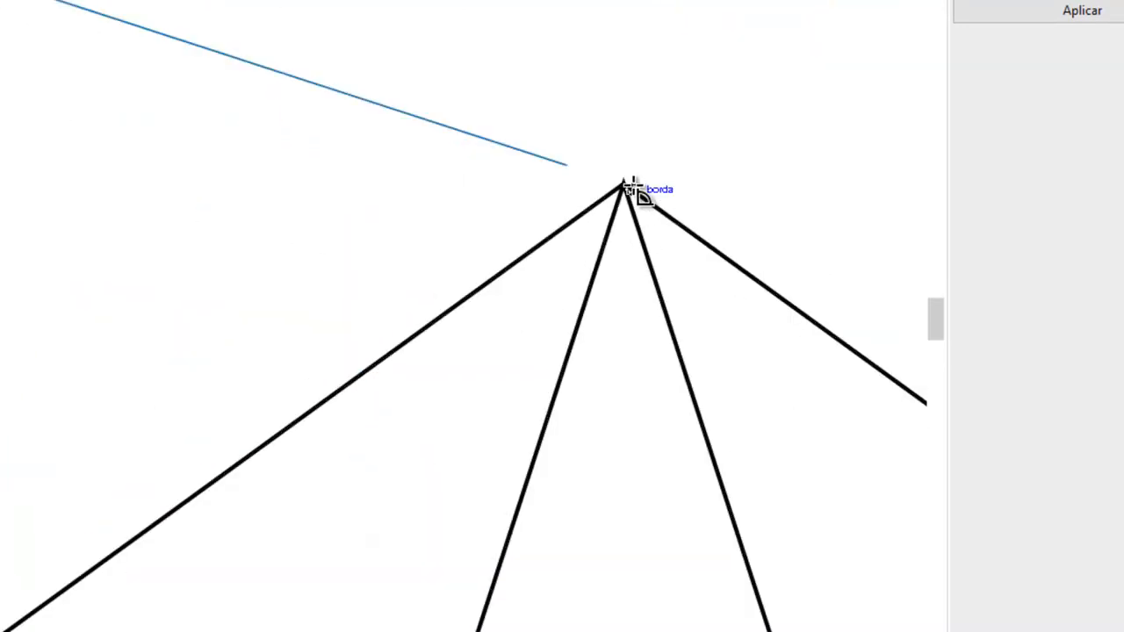
left_click(580, 326)
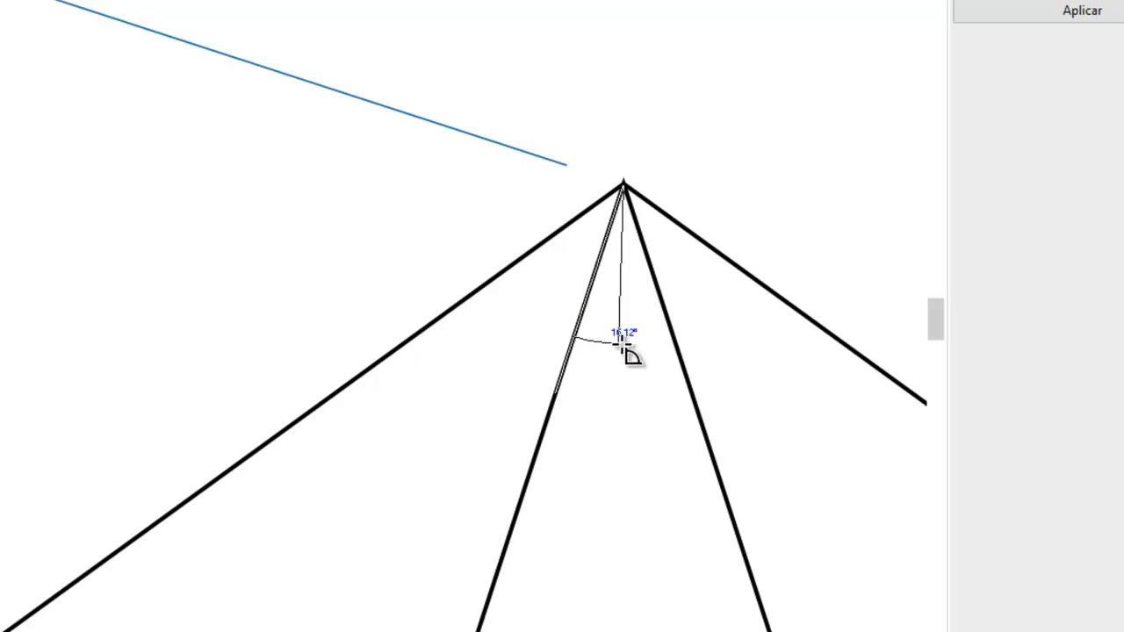
left_click(677, 339)
left_click(708, 359)
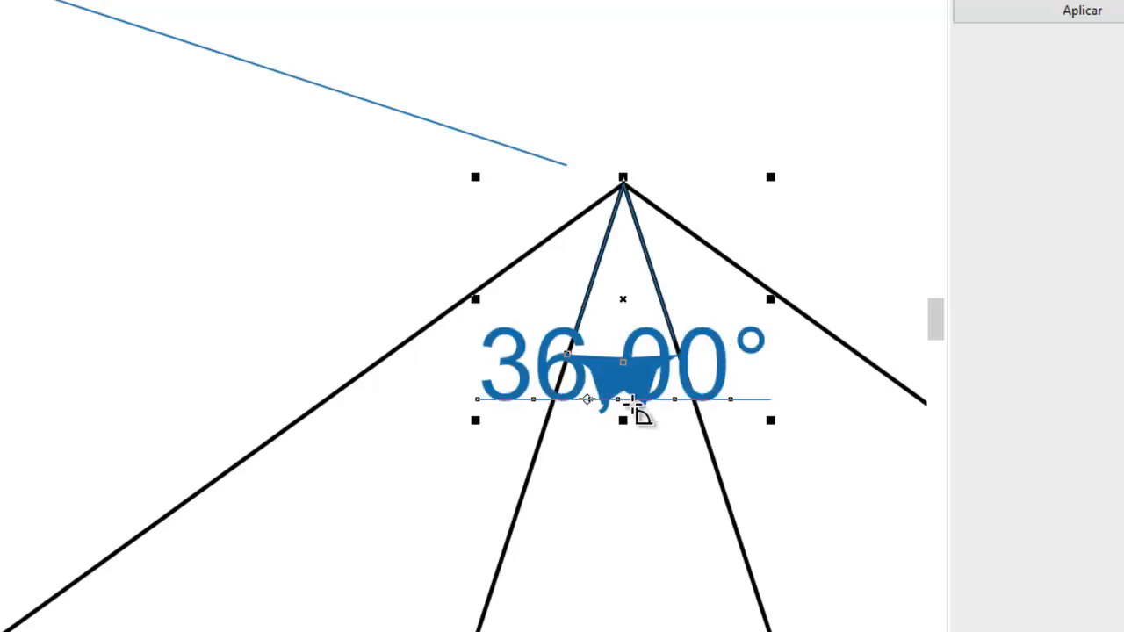
left_click(178, 87)
left_click(332, 138)
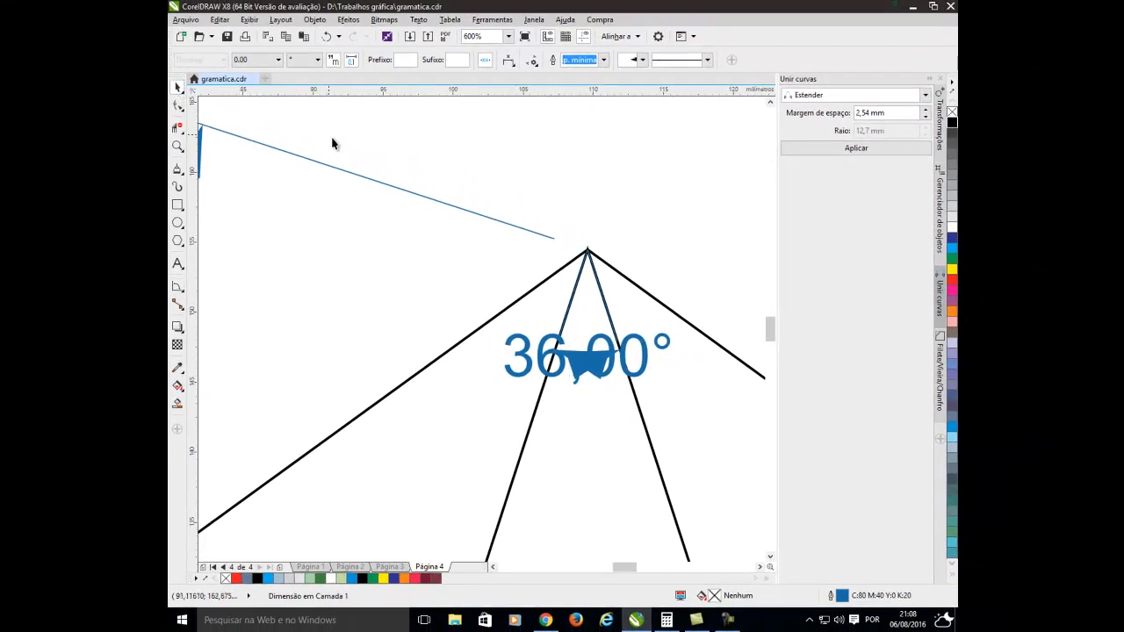
Select the pentagon together with its diagonals and all its dimensions.
scroll(316, 202, "down", 5)
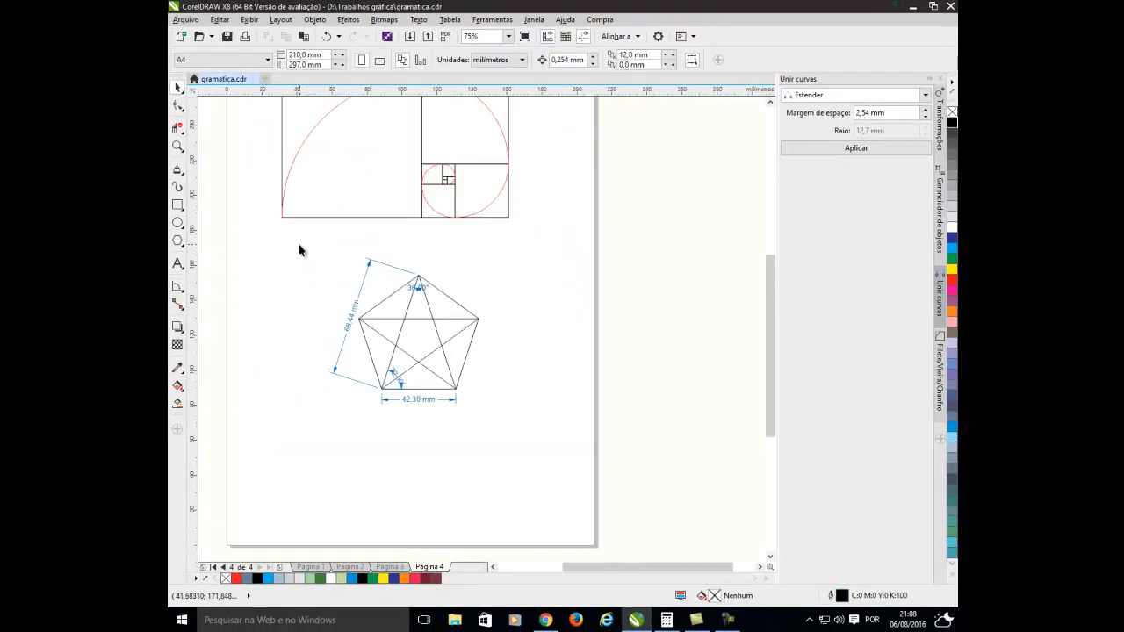
left_click_drag(299, 250, 514, 442)
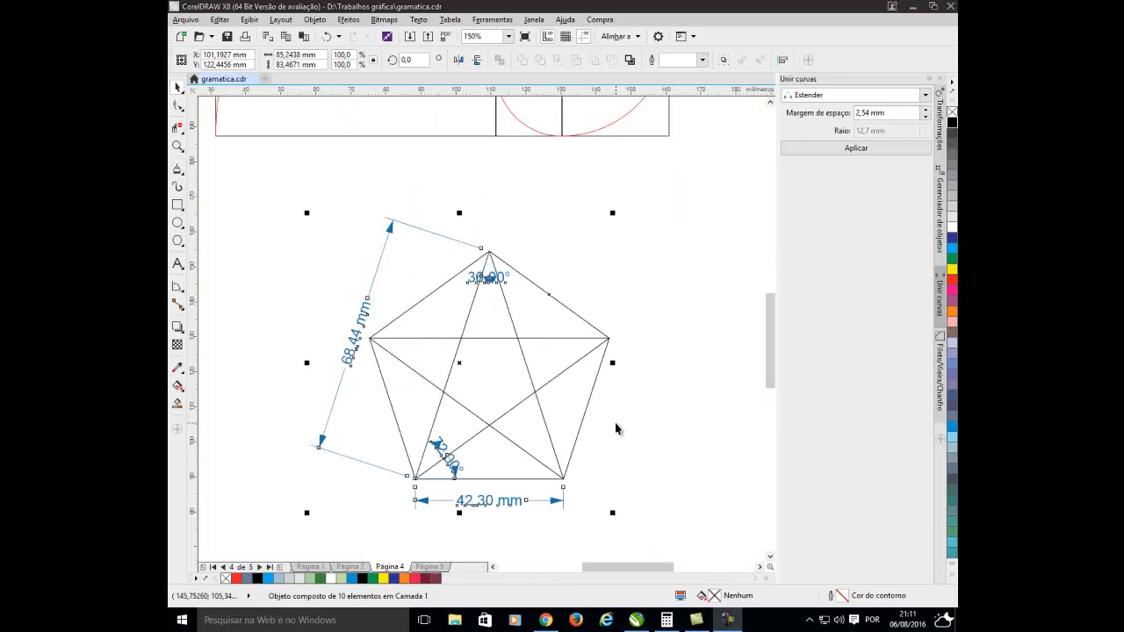
scroll(617, 428, "down", 2)
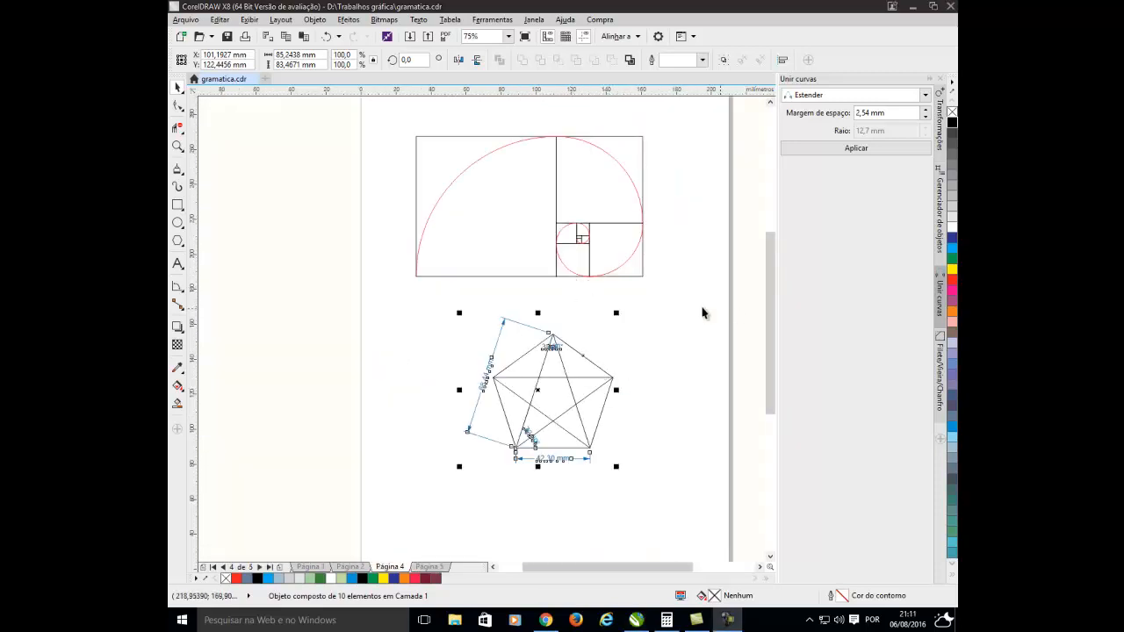
Review the logo requirements on Página 3, and select the whole golden rectangle with its spiral on Página 4.
left_click(349, 566)
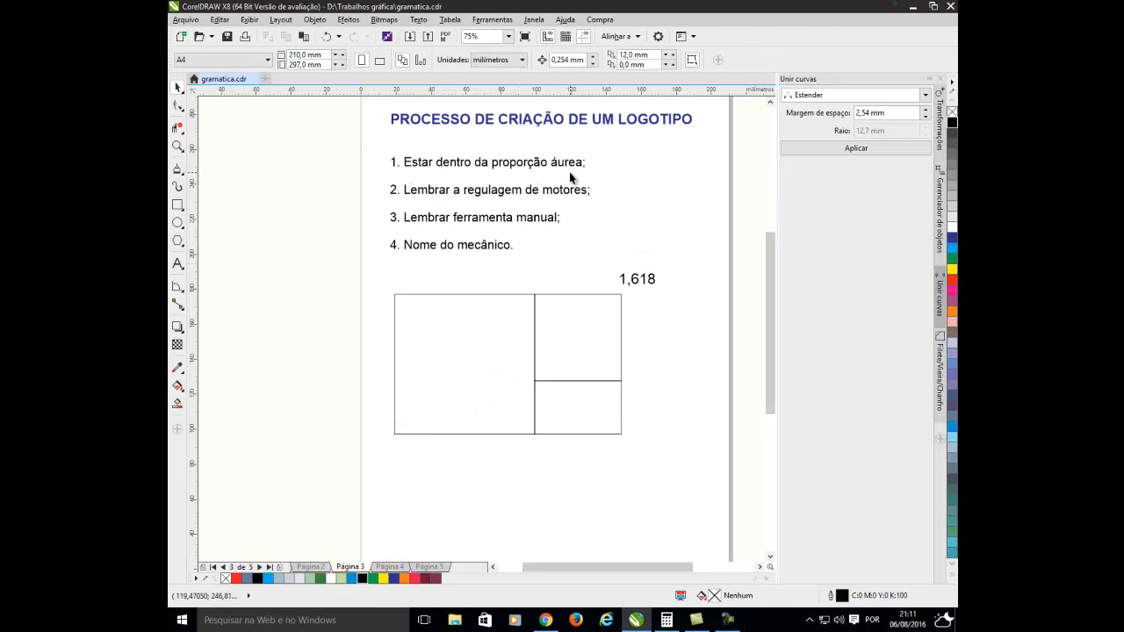
left_click(390, 566)
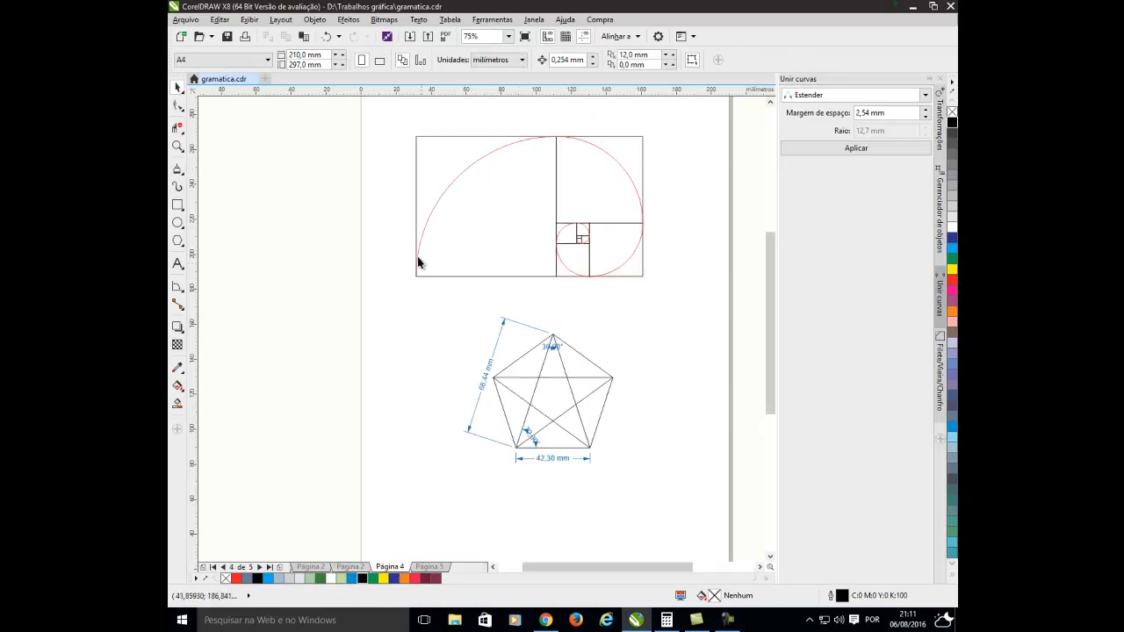
mouse_move(393, 137)
left_mouse_down()
mouse_move(409, 162)
mouse_move(662, 299)
left_mouse_up()
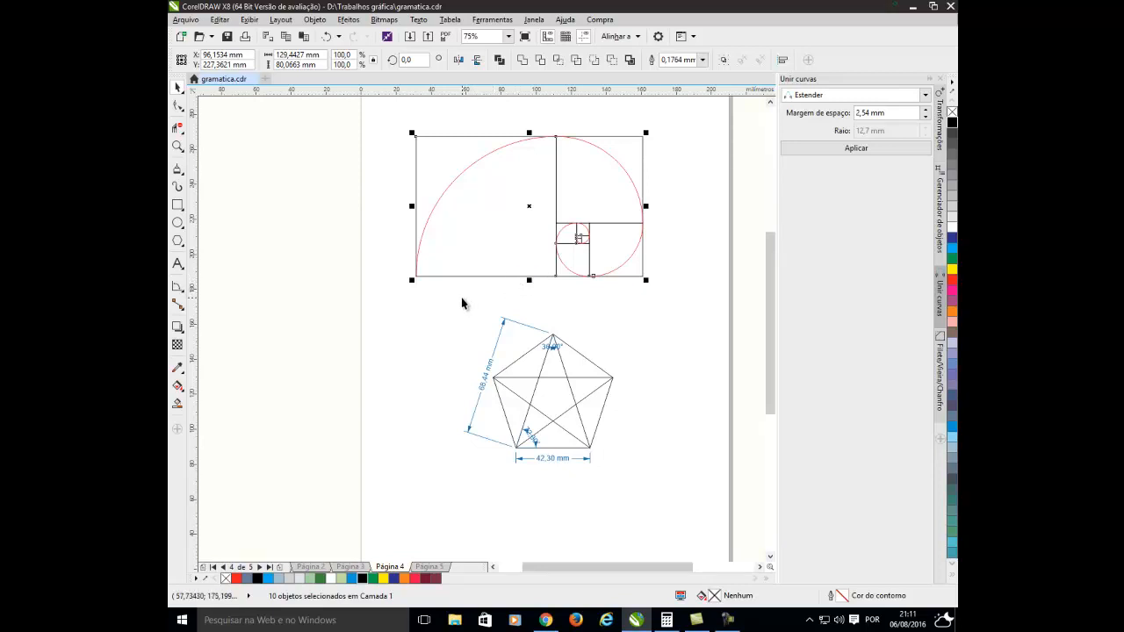
Revisit the logo requirements on Página 3 and open Página 5 to view the blue curved stroke up close.
left_click(356, 567)
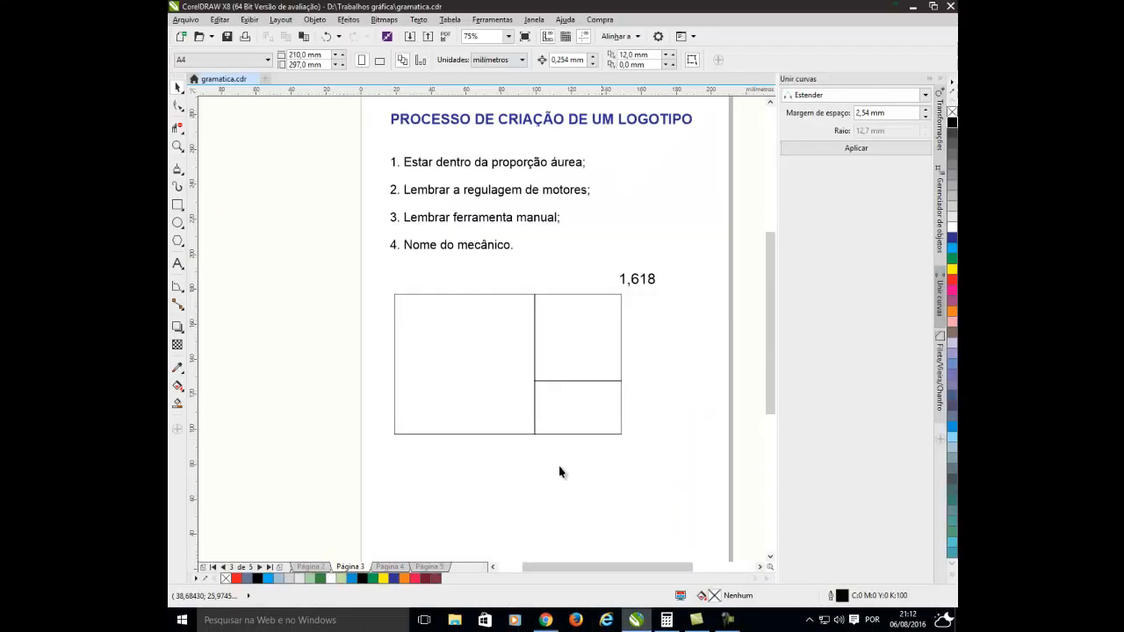
left_click(428, 567)
scroll(527, 393, "up", 2)
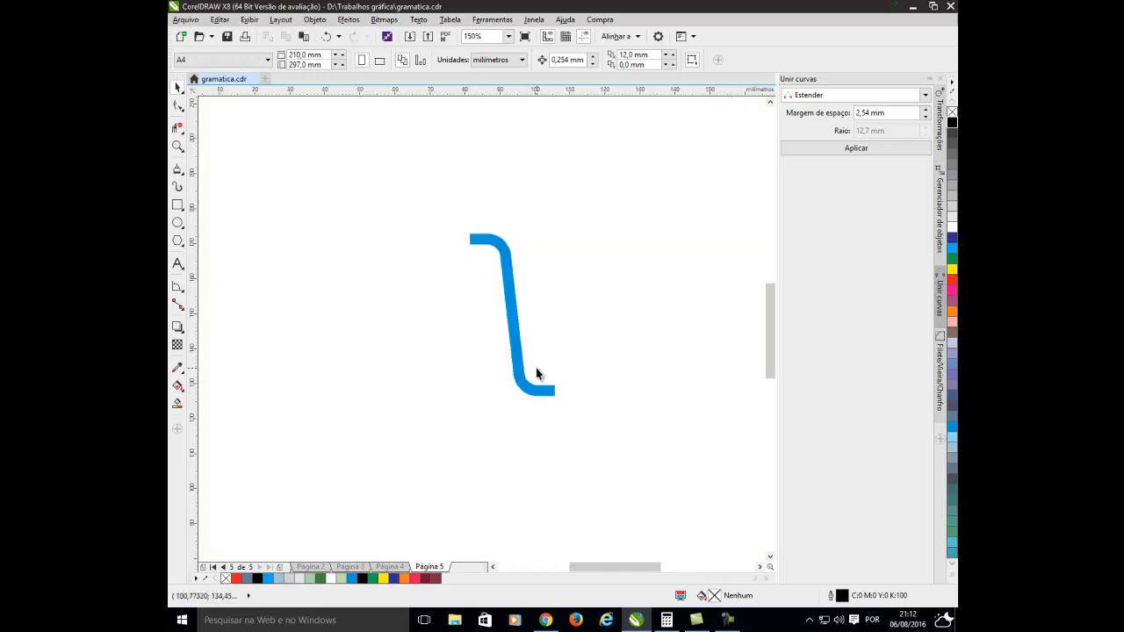
Select both blue curves on Página 5 and mirror them horizontally into an S-shaped stroke.
scroll(531, 380, "up", 2)
scroll(506, 345, "down", 2)
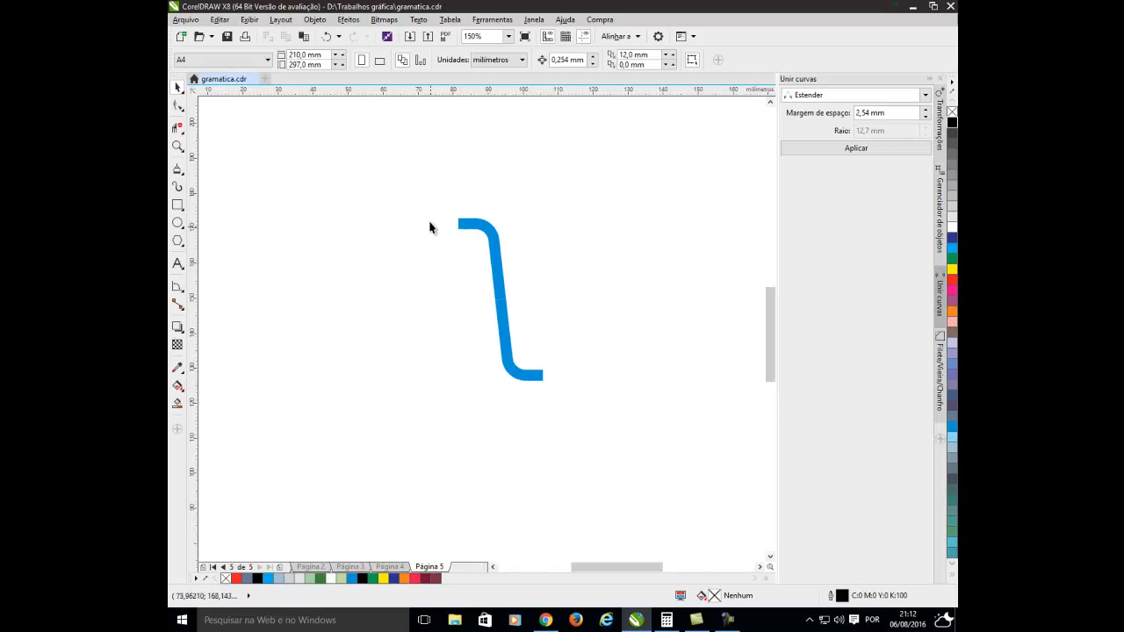
left_click_drag(420, 188, 587, 429)
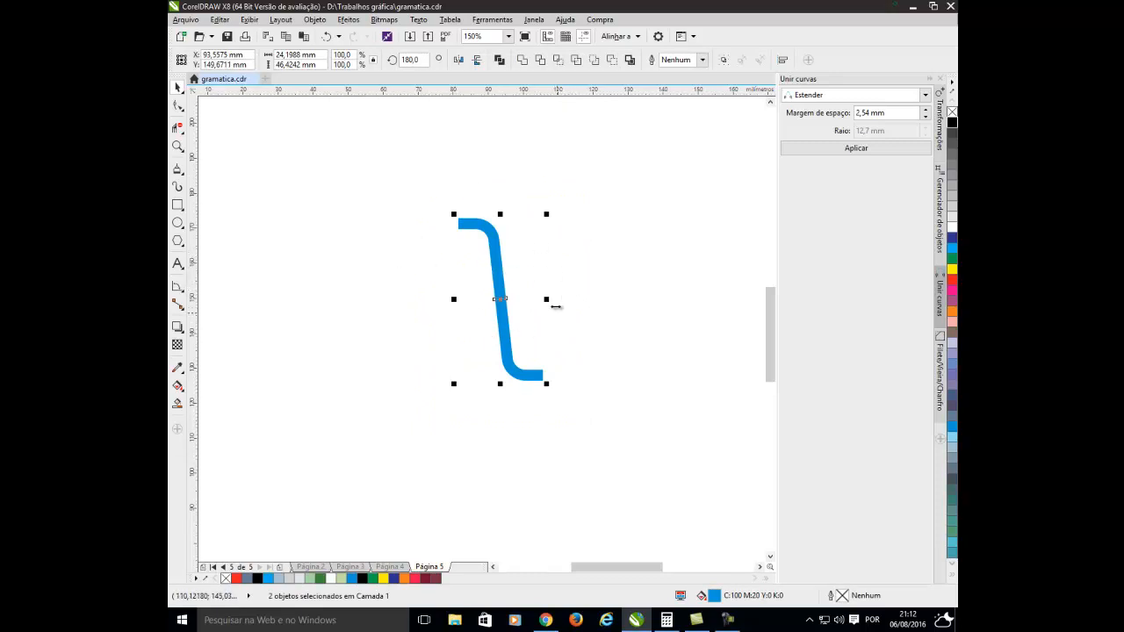
left_click(459, 61)
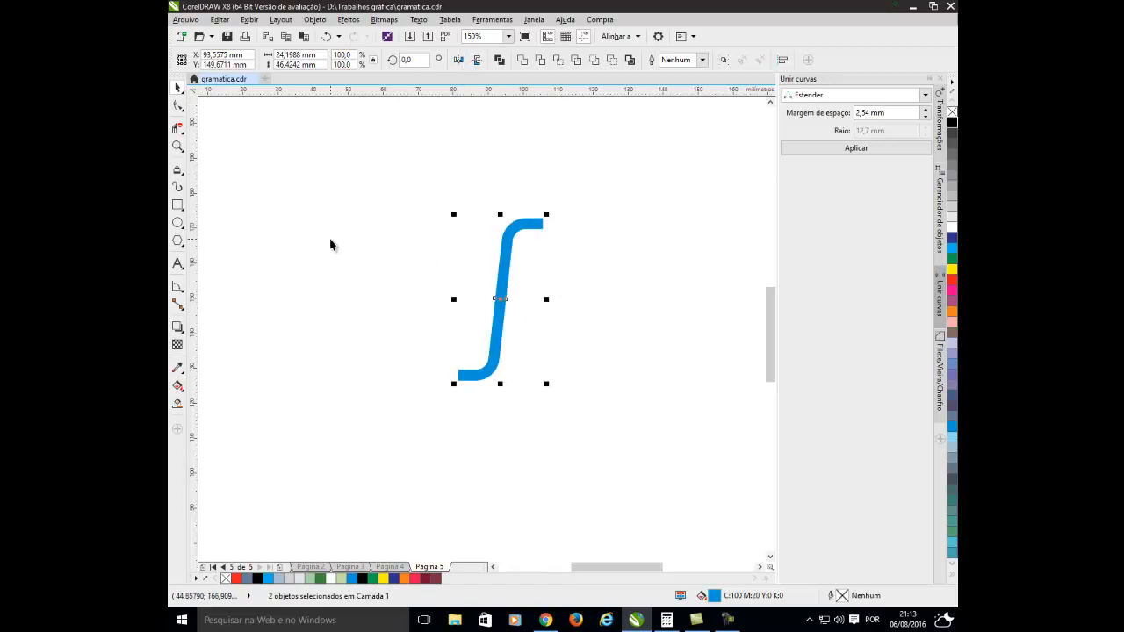
left_click(330, 244)
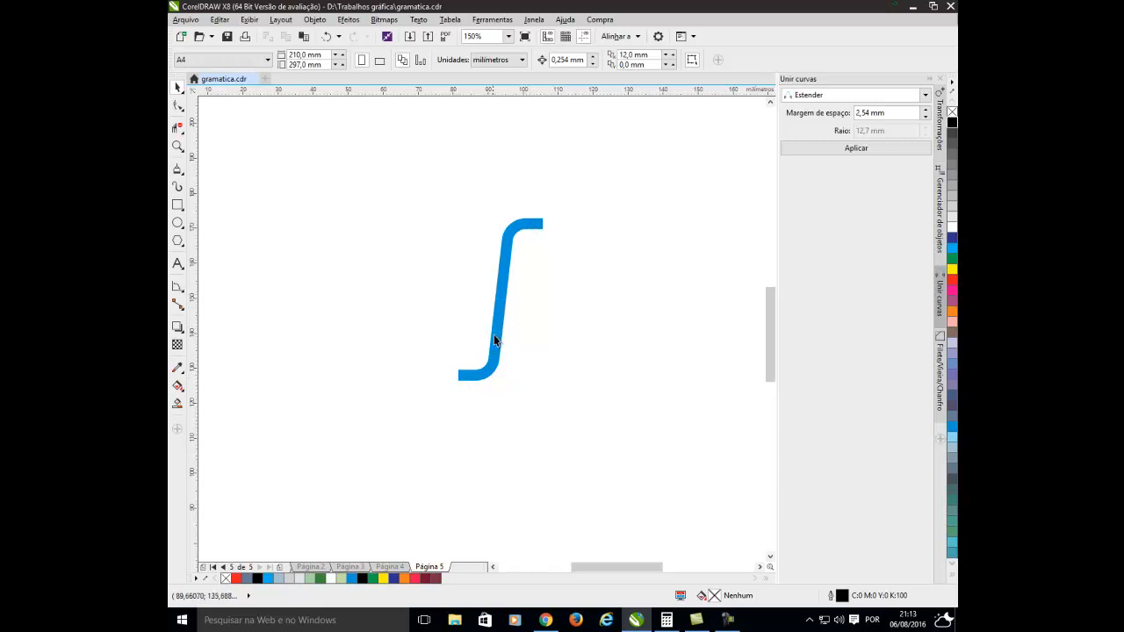
Detach the lower blue curve and move it up beside the upper one, leaving a narrow gap between their parallel stems.
left_click_drag(493, 341, 553, 342)
left_click(464, 372)
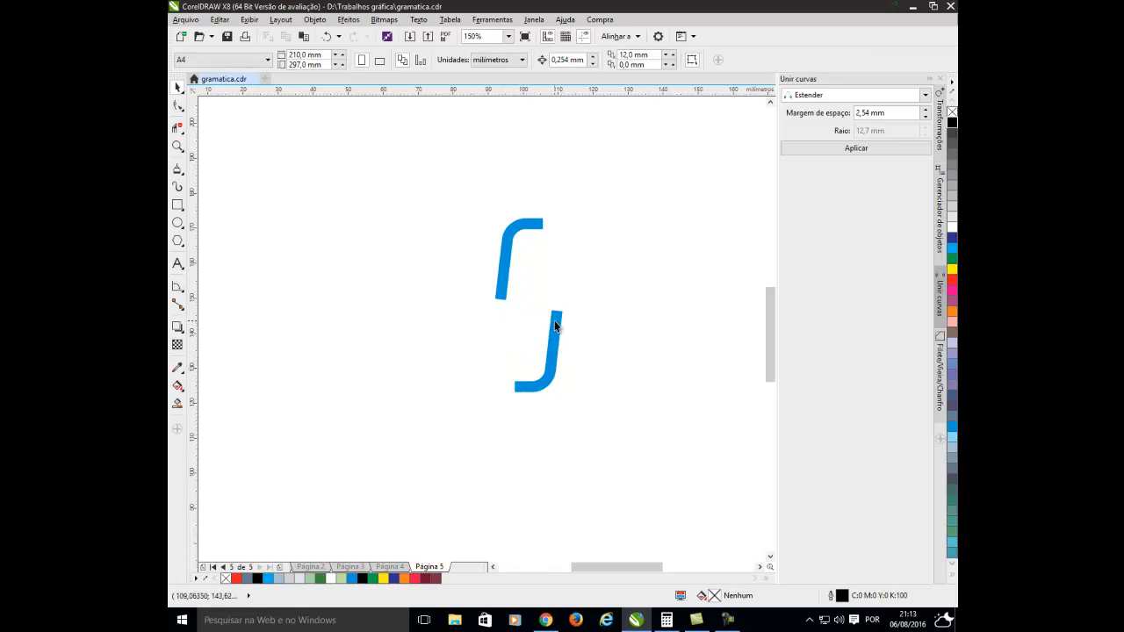
left_click_drag(554, 319, 520, 223)
left_click(587, 299)
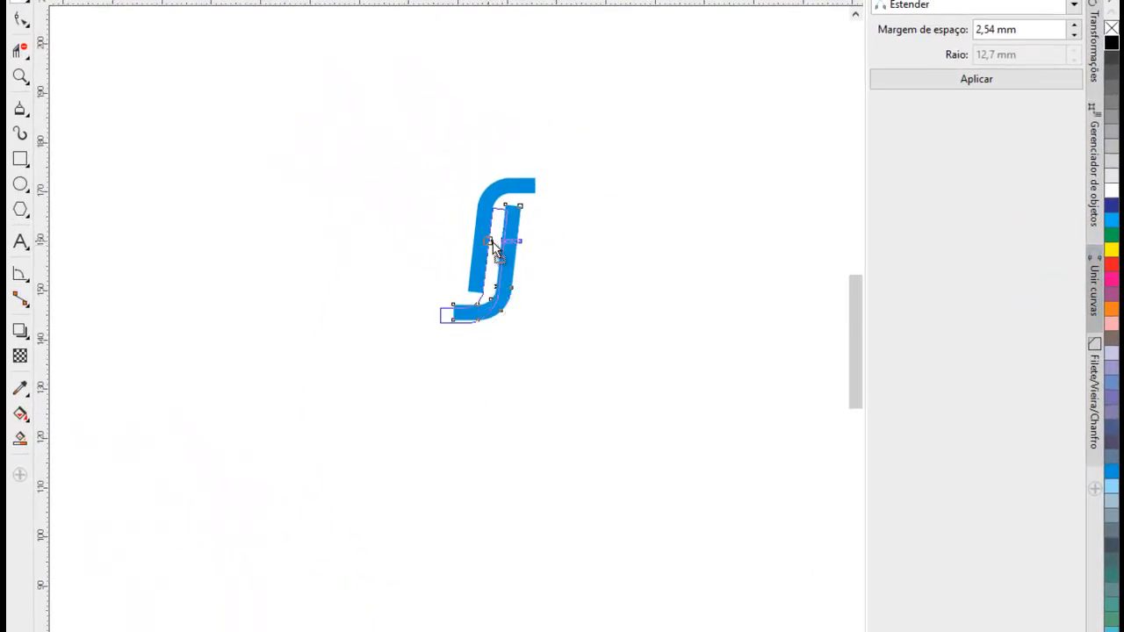
scroll(493, 226, "up", 1)
left_click(614, 332)
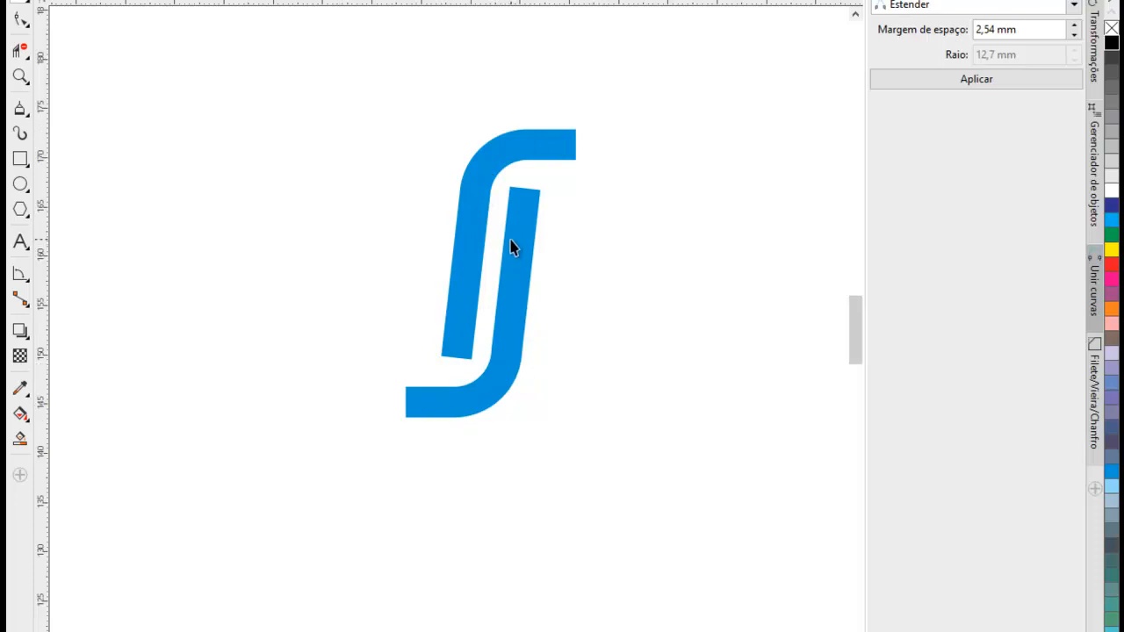
Compare the interlocked curves on Página 5 with the logo requirements on Página 3 and the wrenches on Página 2.
key("Page_Up")
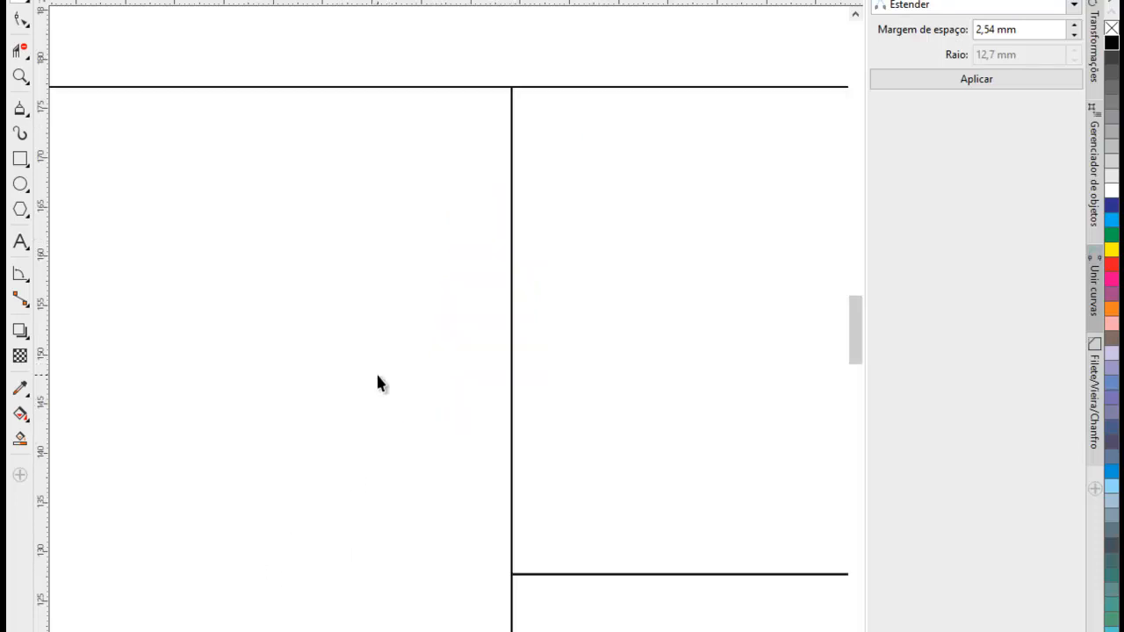
scroll(375, 371, "down", 2)
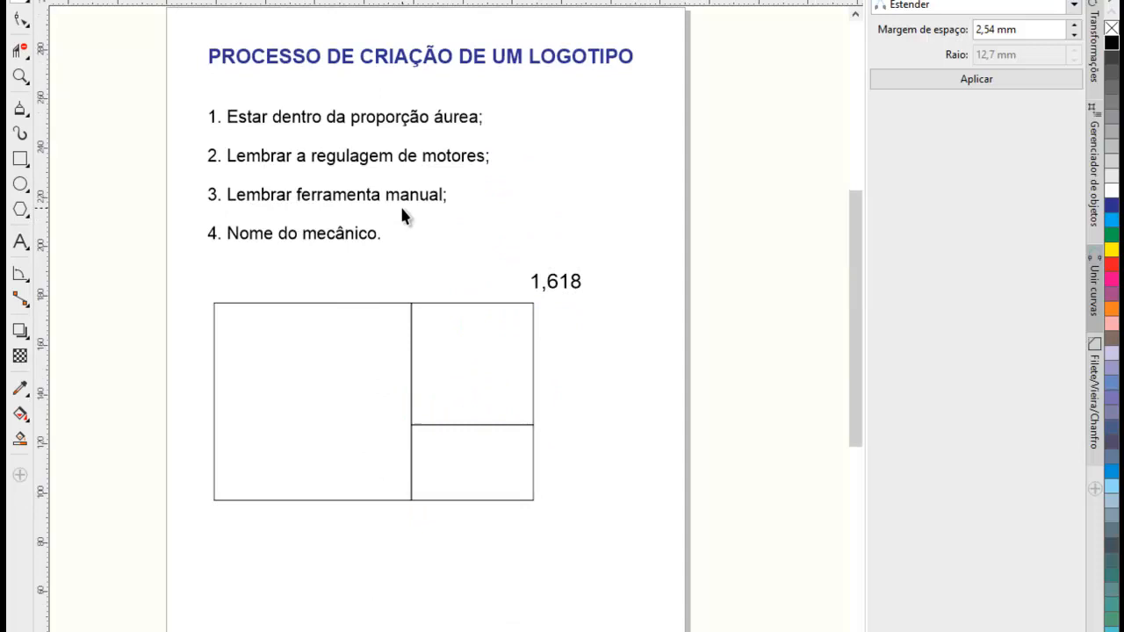
key("Page_Down")
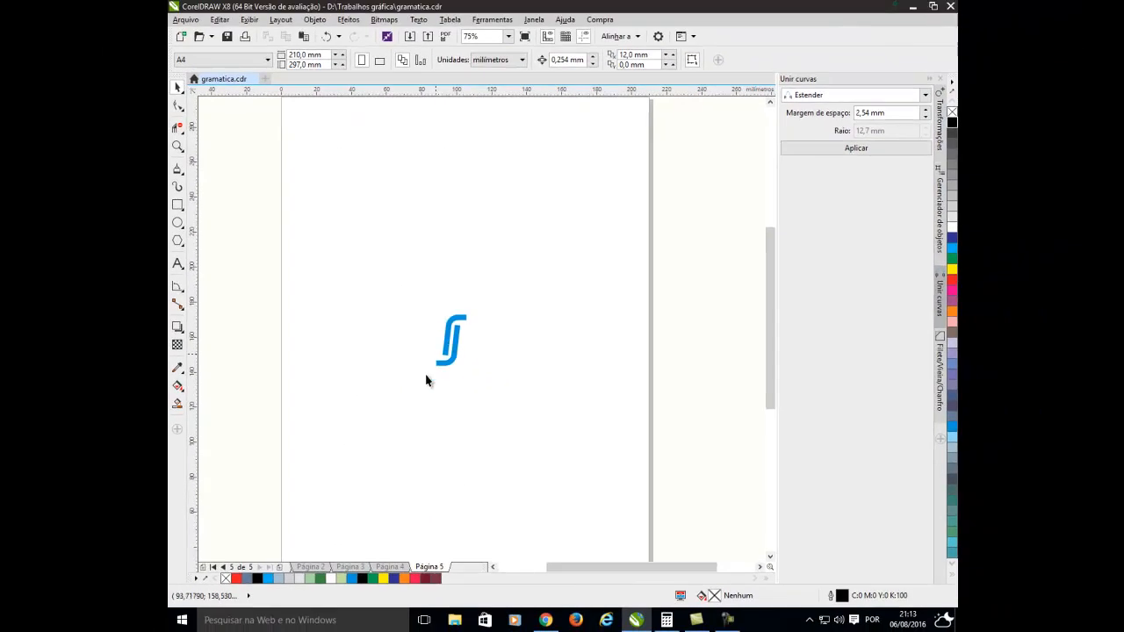
scroll(426, 380, "up", 1)
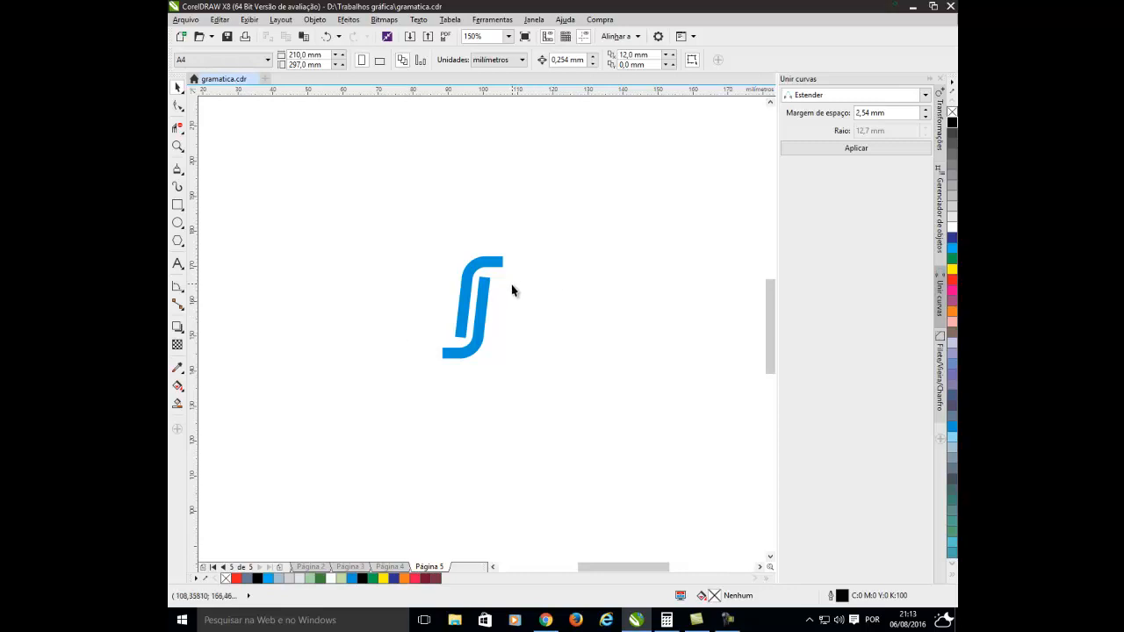
left_click(319, 567)
scroll(396, 343, "down", 2)
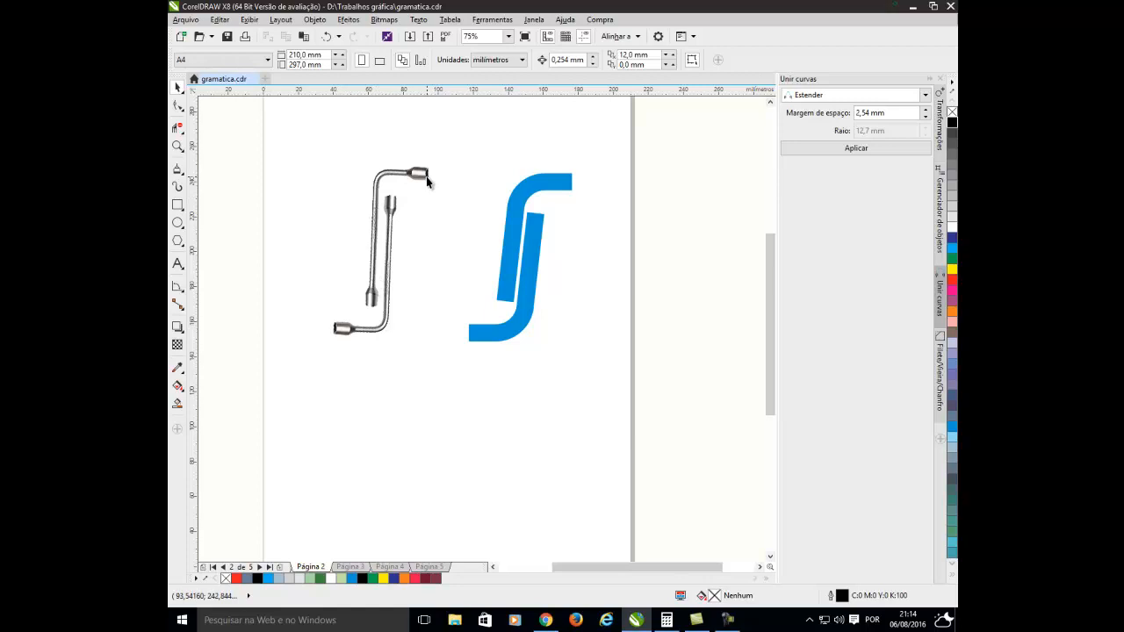
left_click(351, 566)
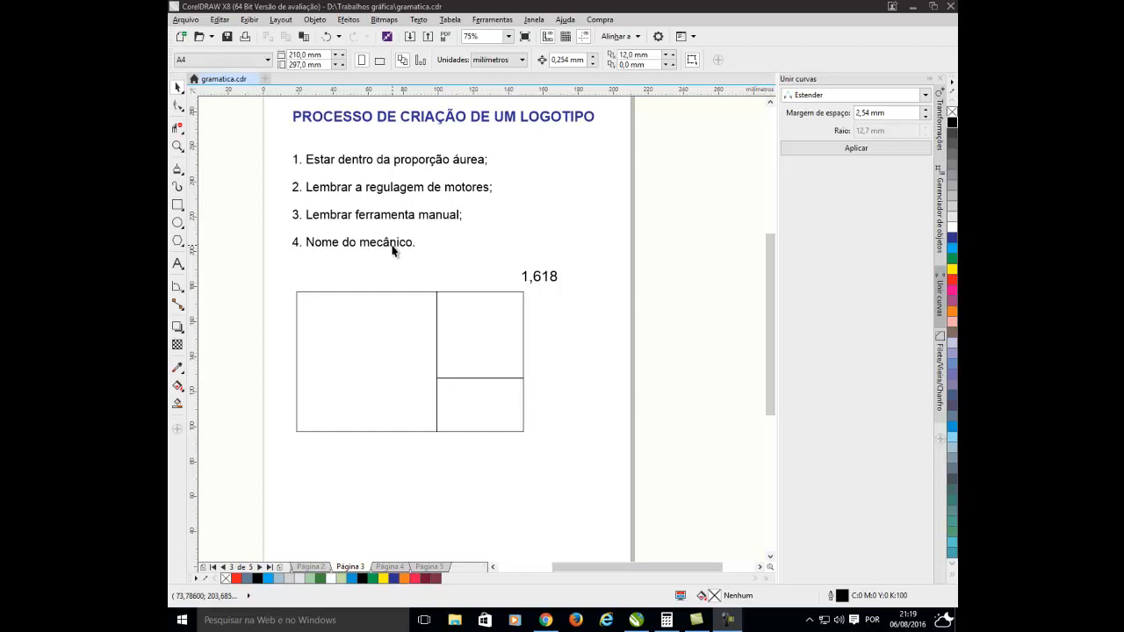
left_click(429, 566)
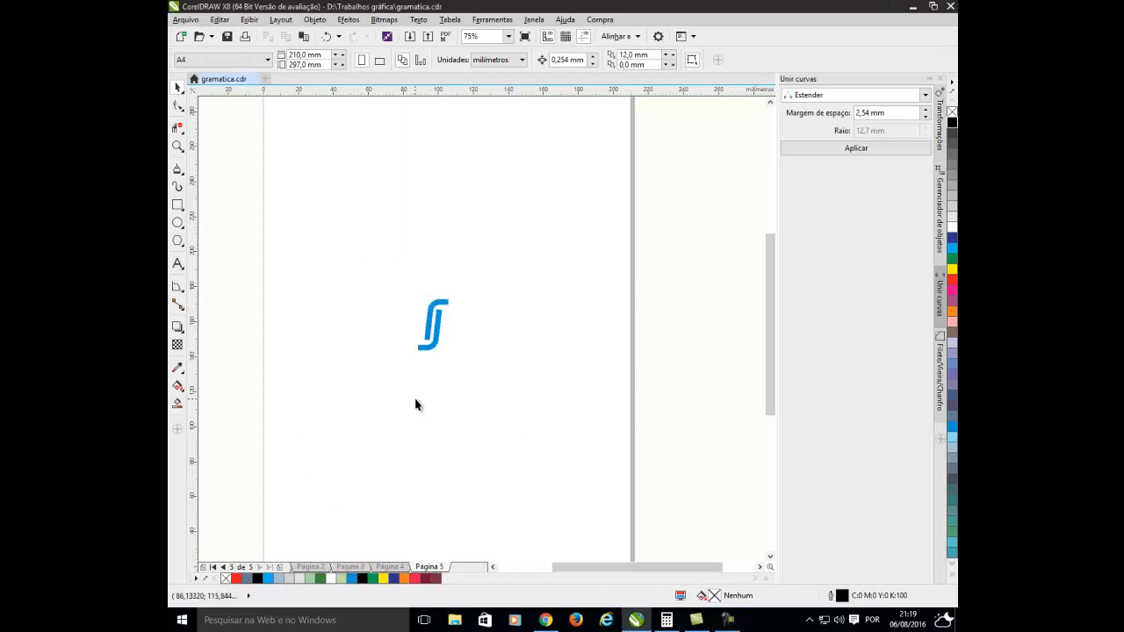
scroll(420, 360, "up", 3)
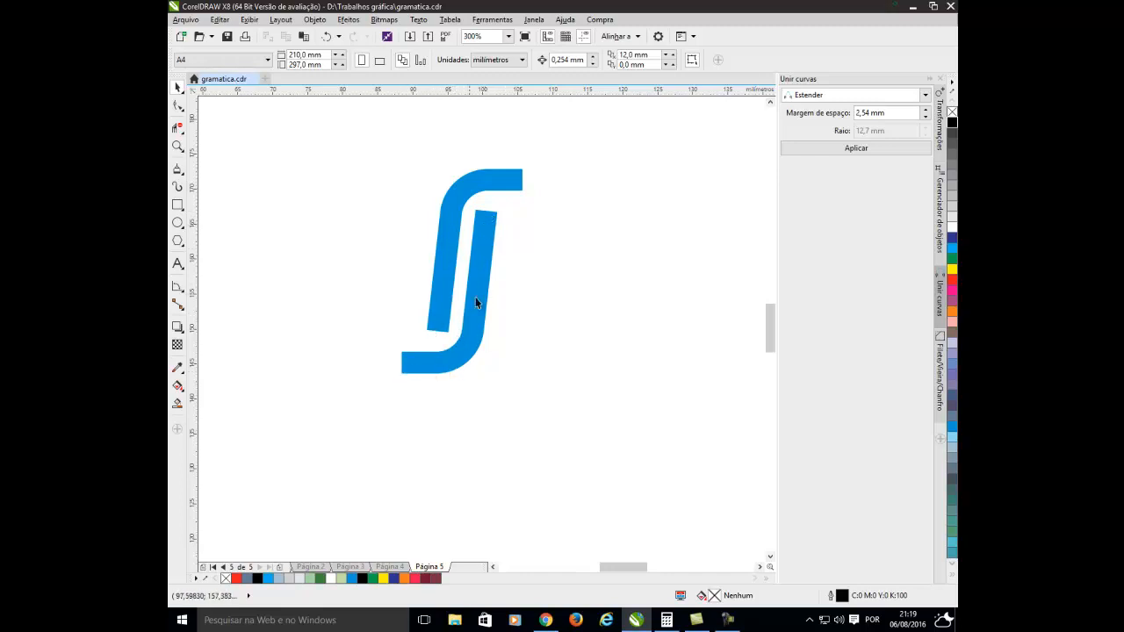
scroll(513, 304, "down", 3)
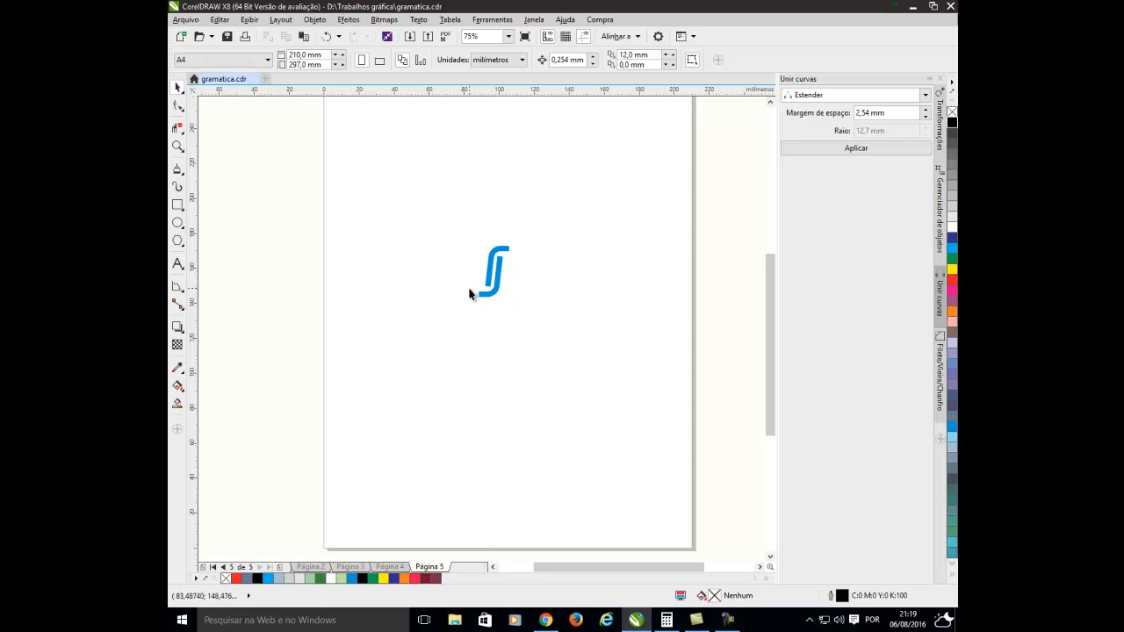
scroll(485, 264, "down", 2)
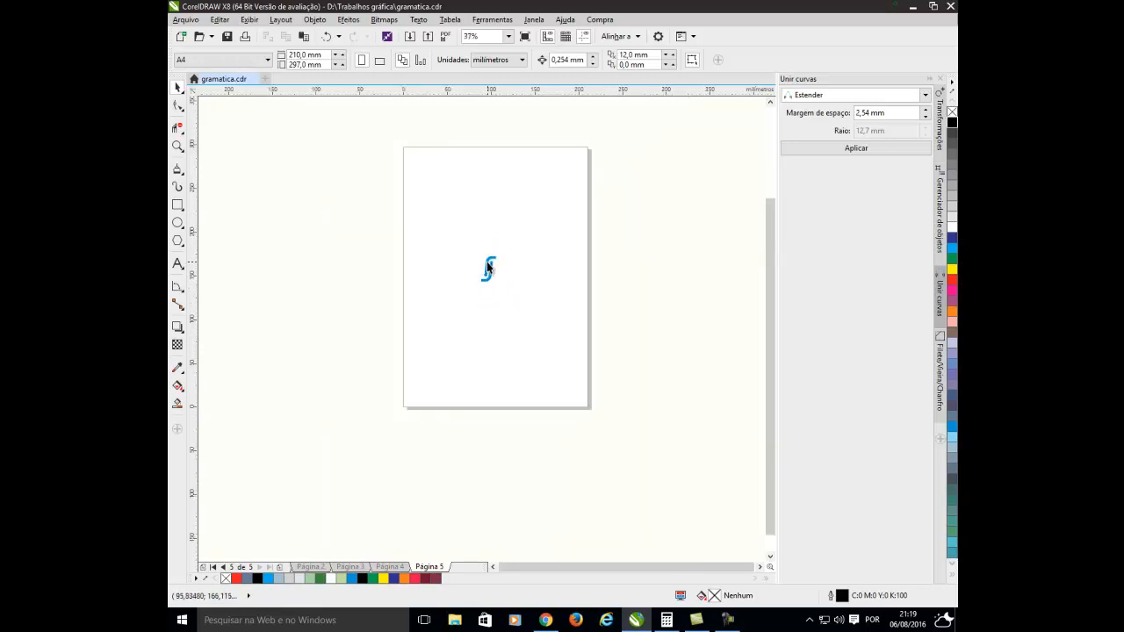
Copy the whole golden rectangle with its spiral from Página 4 and paste it on Página 5.
left_click(392, 566)
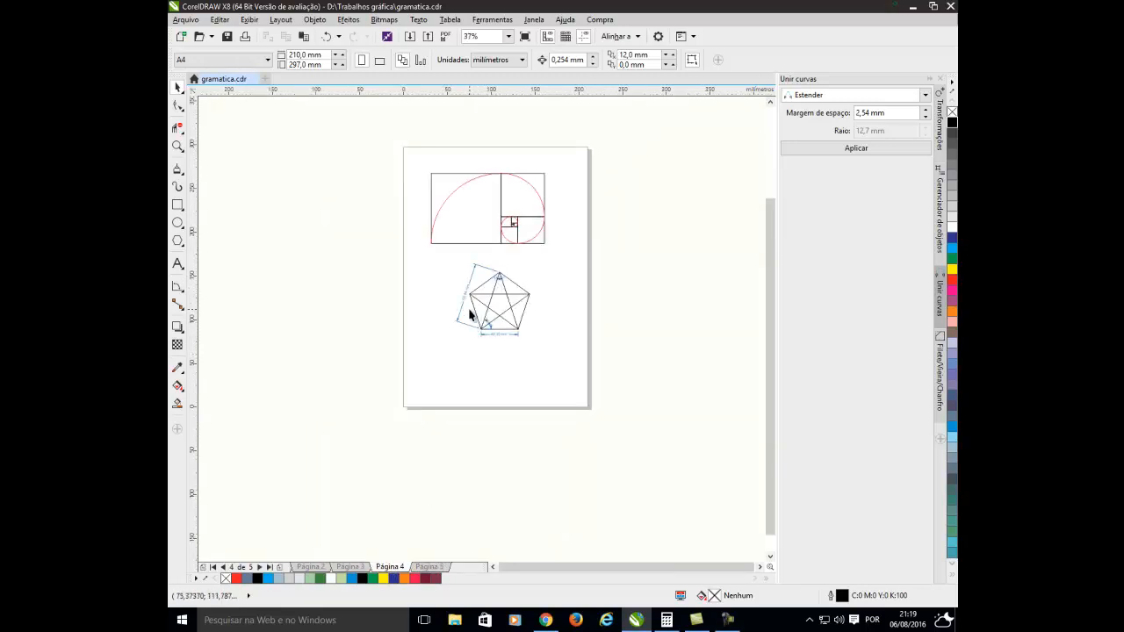
left_click_drag(396, 143, 562, 260)
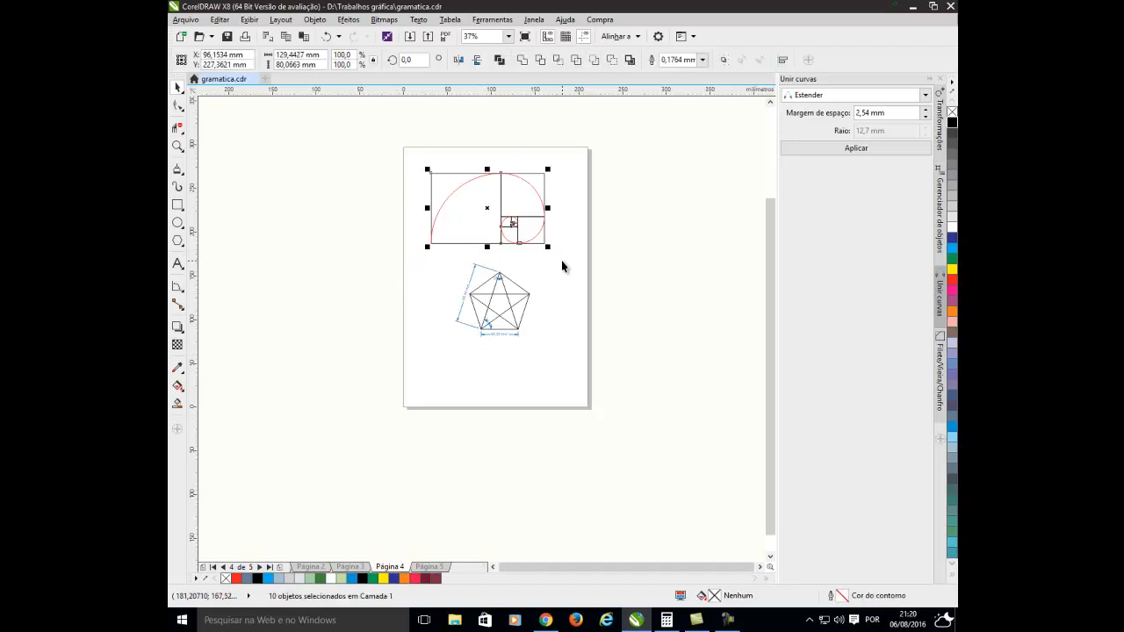
left_click(430, 566)
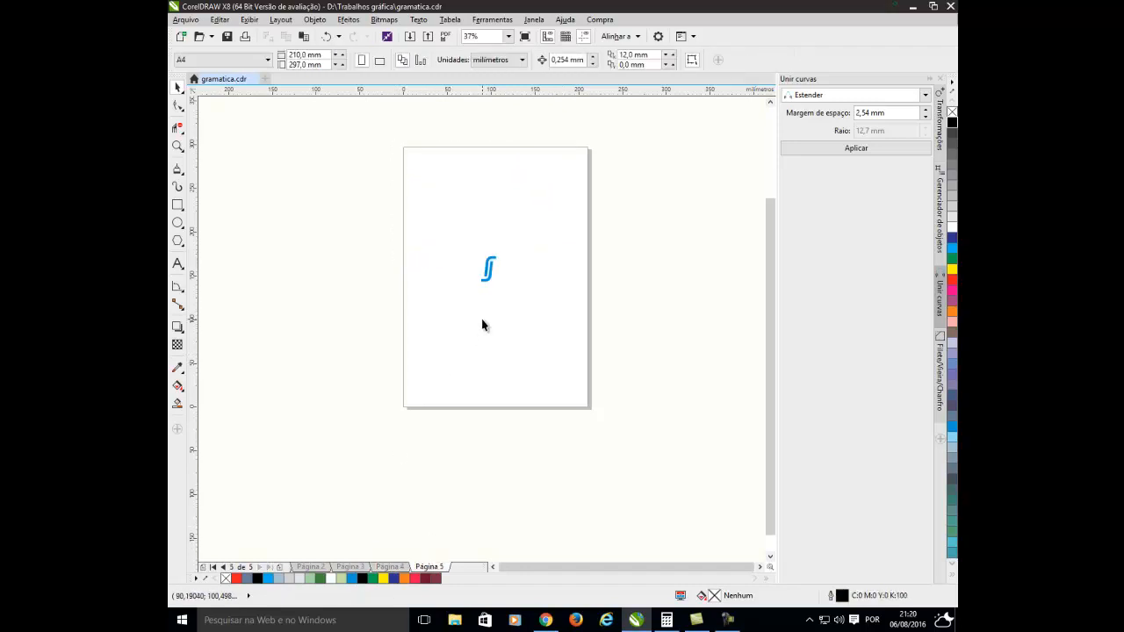
key("ctrl+v")
scroll(513, 231, "up", 2)
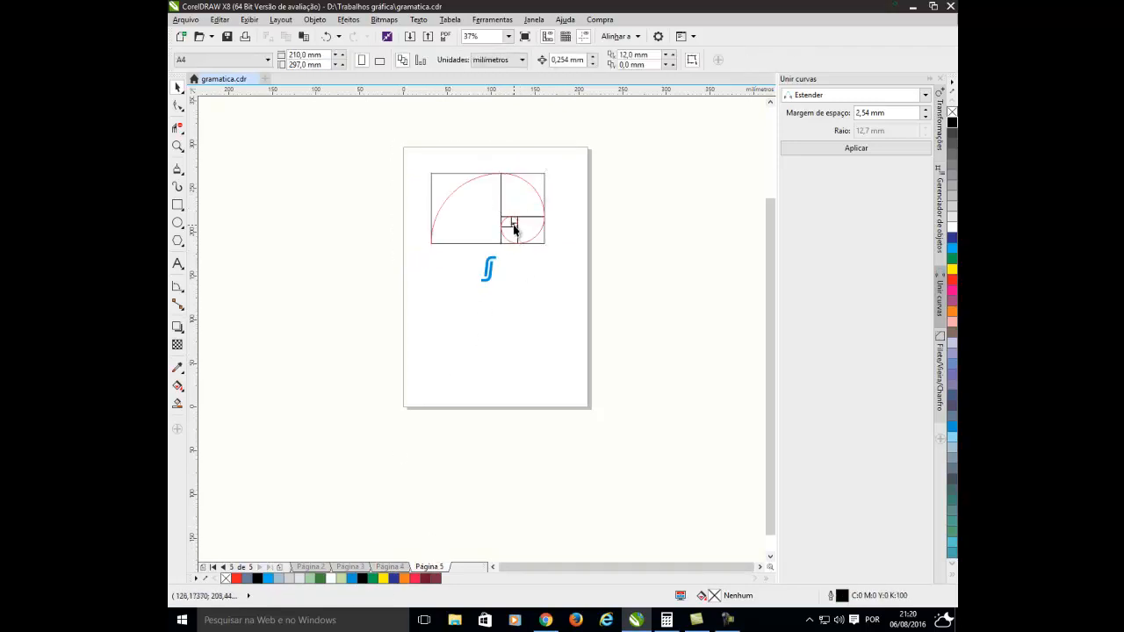
key("Escape")
scroll(513, 231, "up", 2)
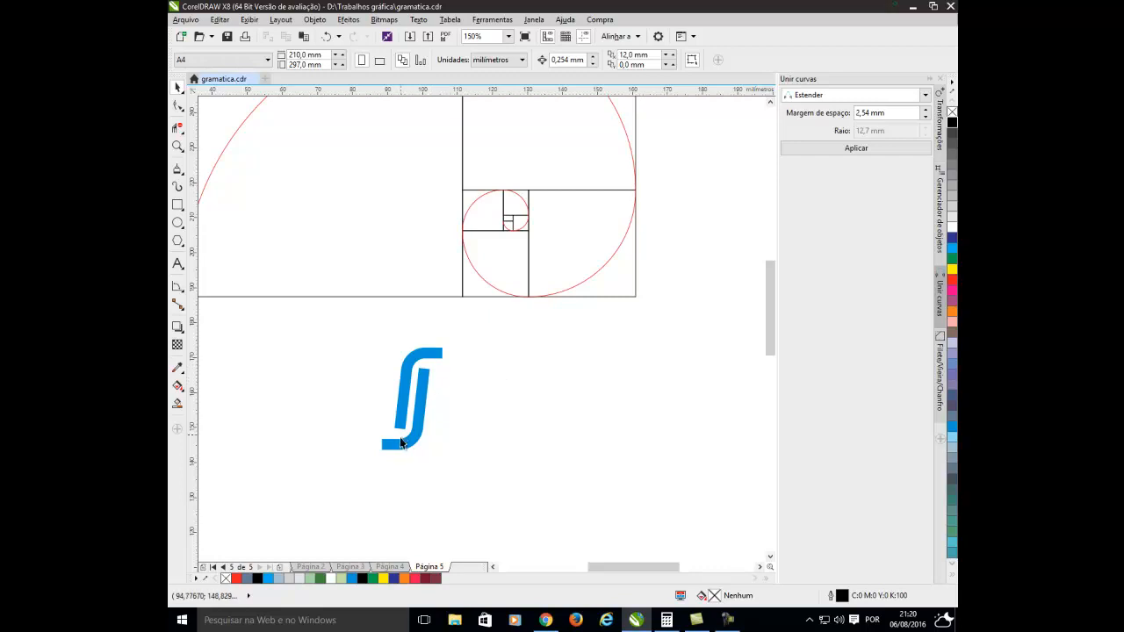
Move the lower blue curve so its foot sits in the lower-left corner of the small upright golden rectangle.
left_click_drag(395, 449, 467, 299)
left_click_drag(514, 211, 533, 187)
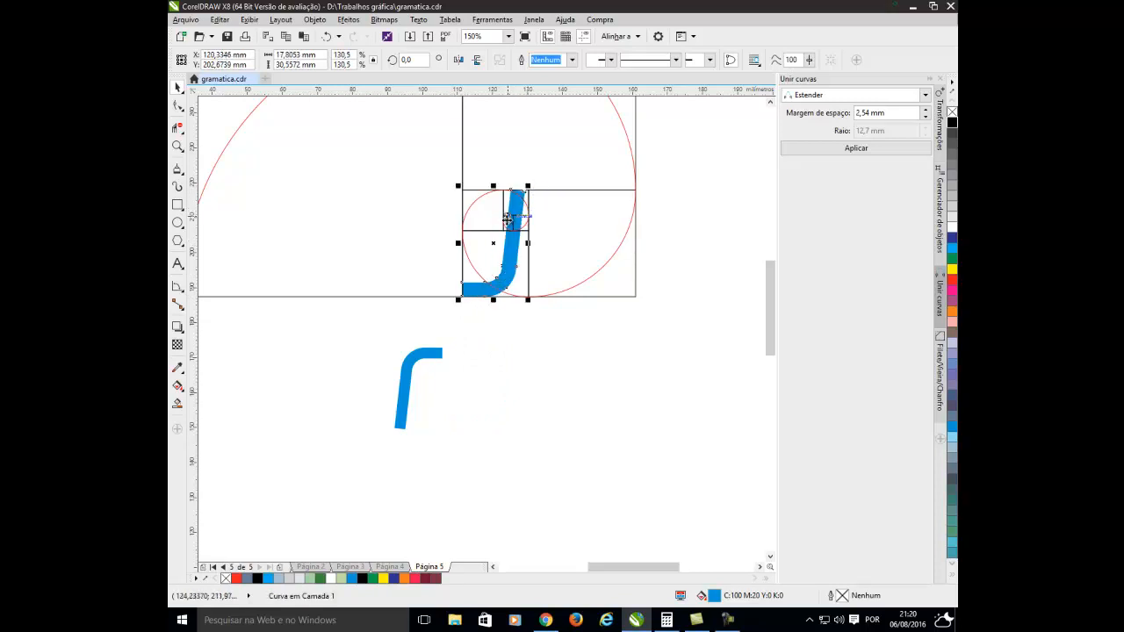
left_click(533, 354)
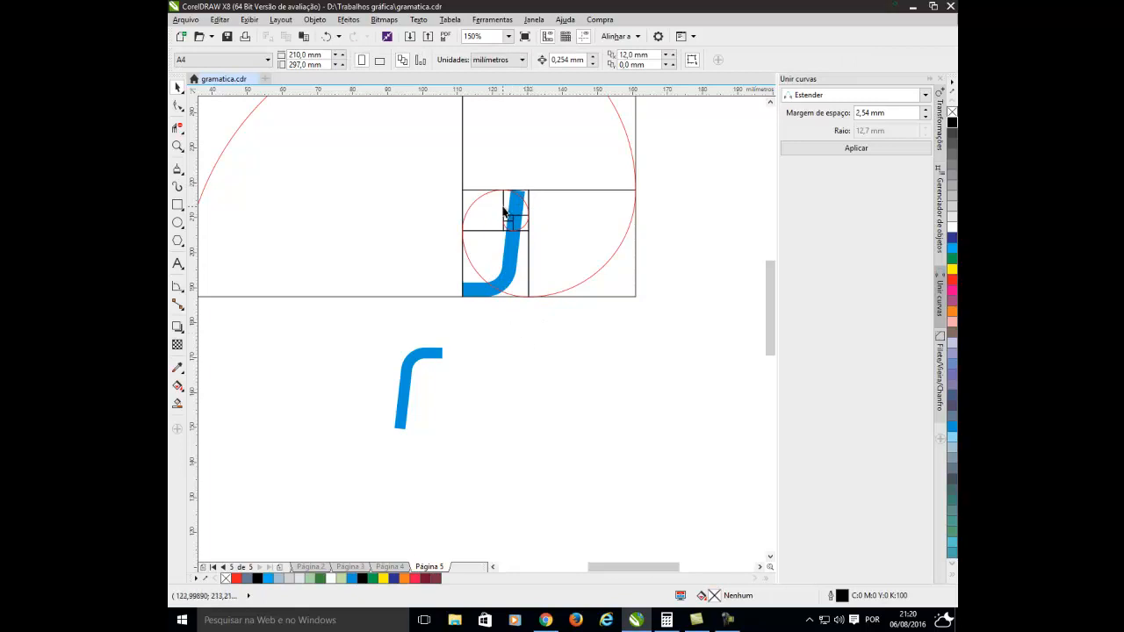
left_click(326, 37)
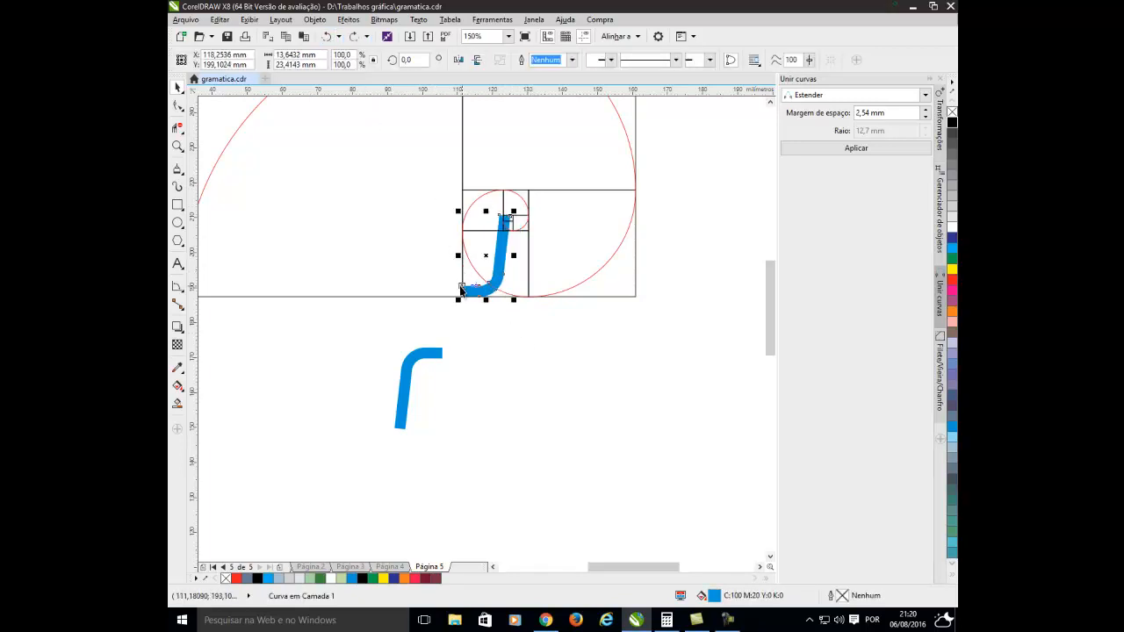
Move the upper blue curve into the same small golden rectangle, above and beside the lower curve.
left_click_drag(402, 407, 476, 255)
scroll(493, 209, "up", 1)
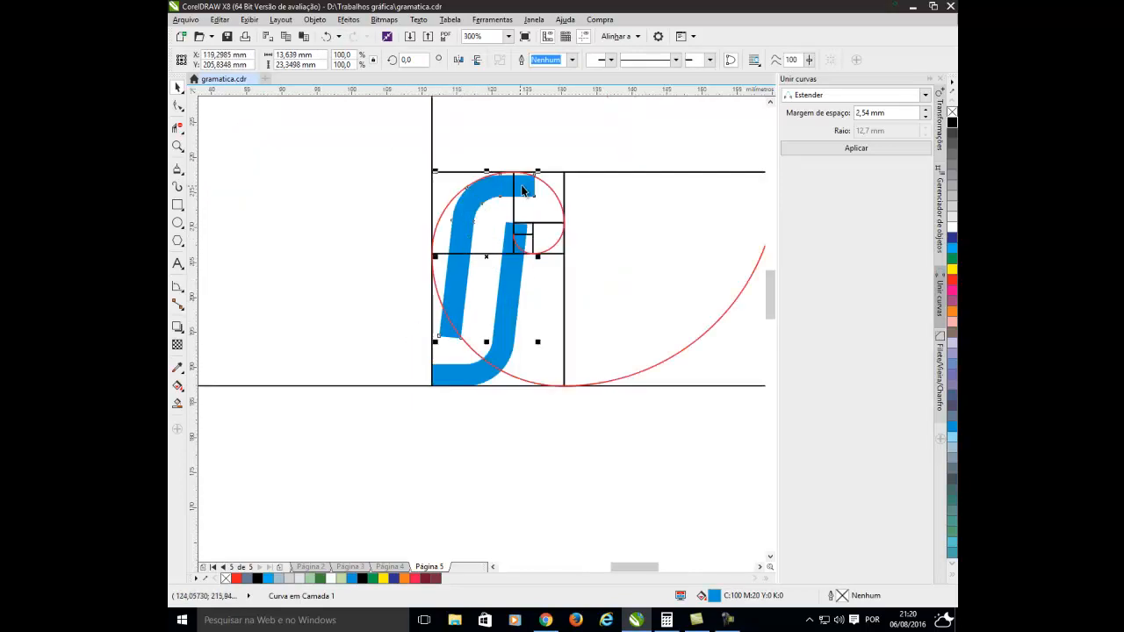
left_click_drag(527, 190, 545, 186)
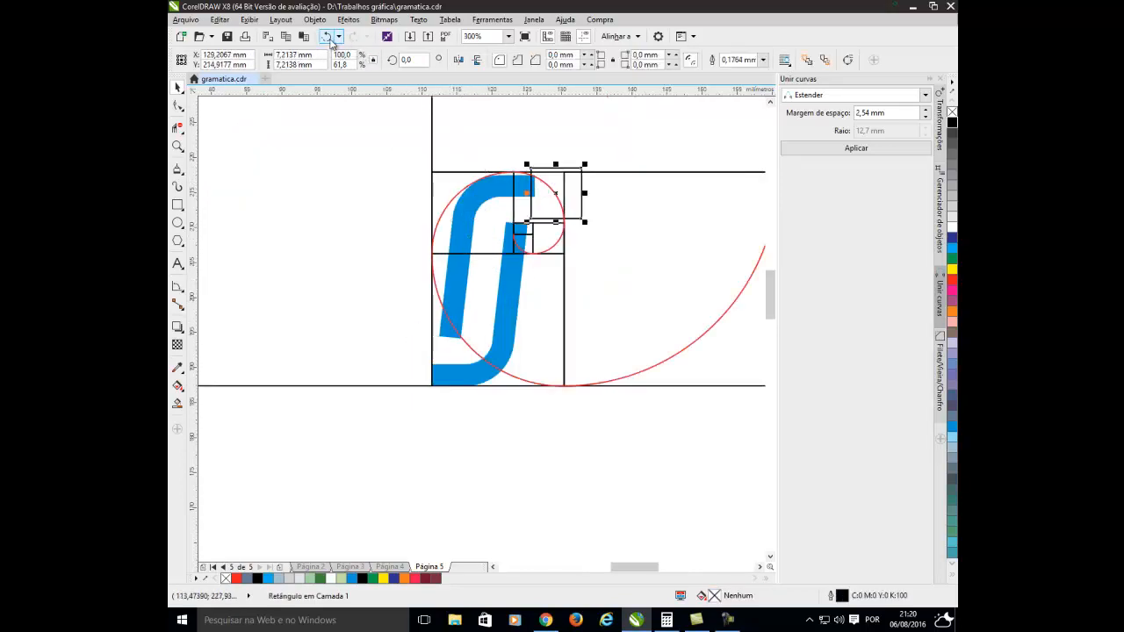
left_click(327, 36)
left_click(498, 194)
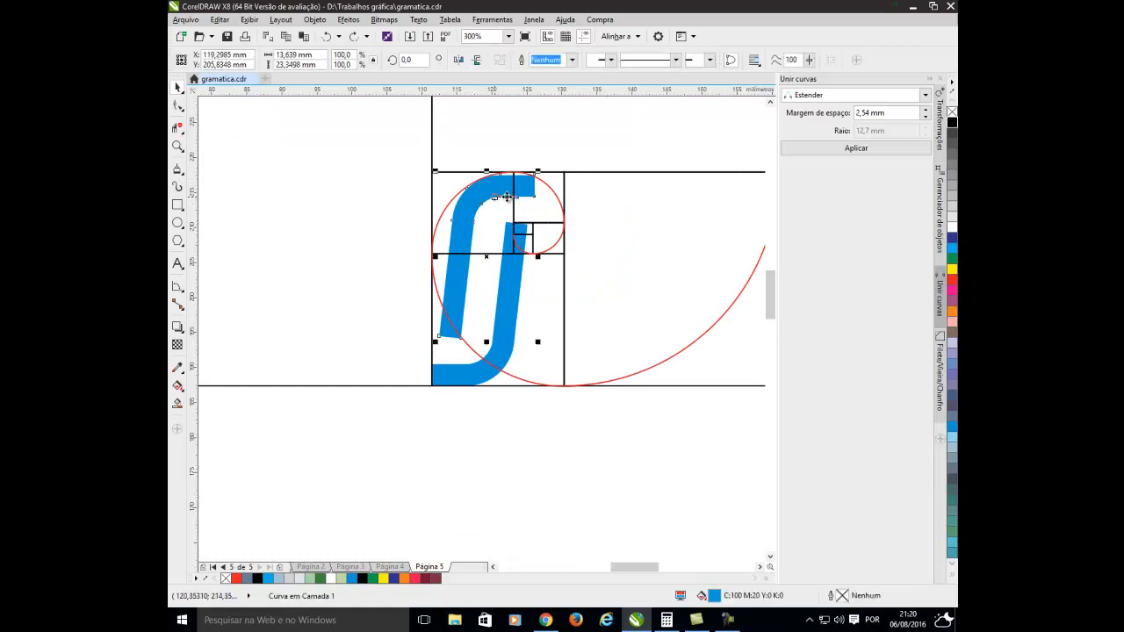
left_click(522, 189)
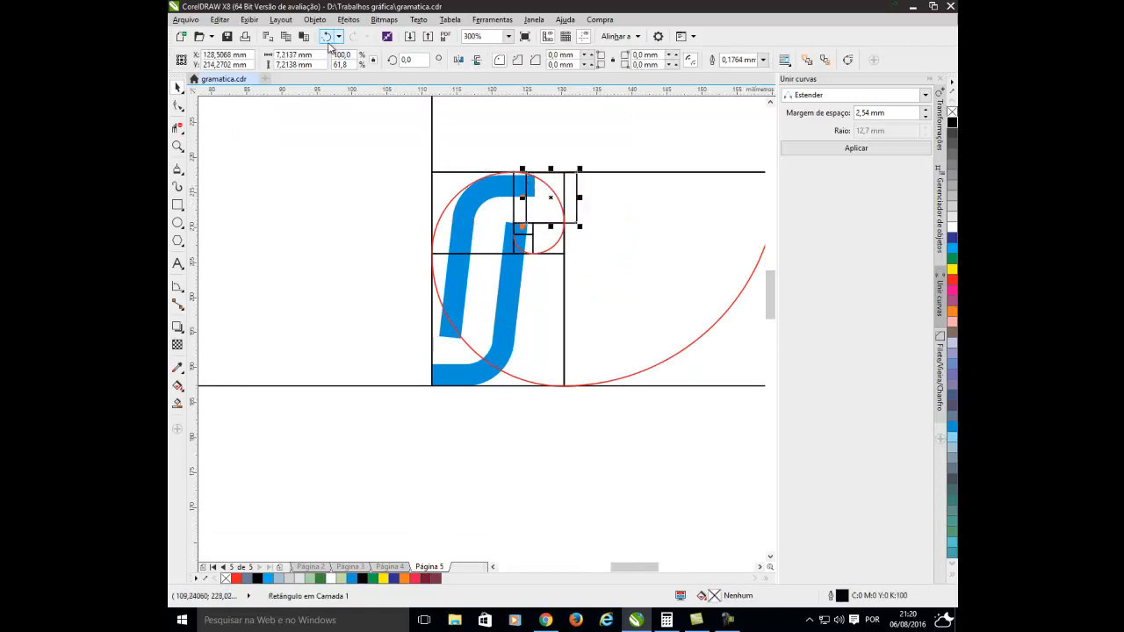
left_click(404, 418)
left_click(481, 342)
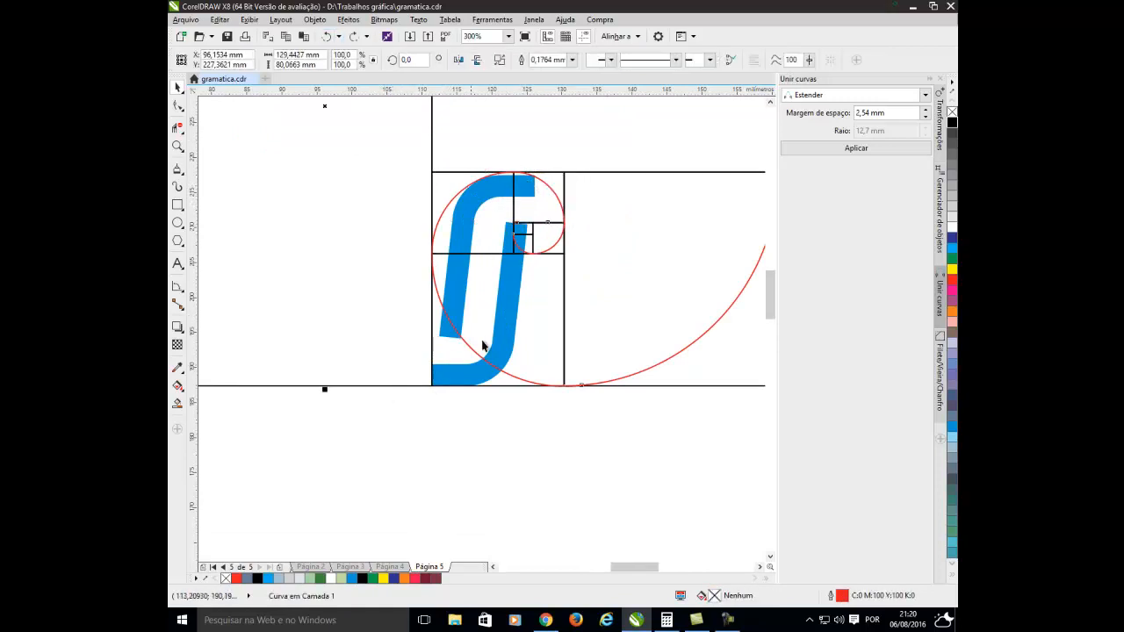
left_click(475, 402)
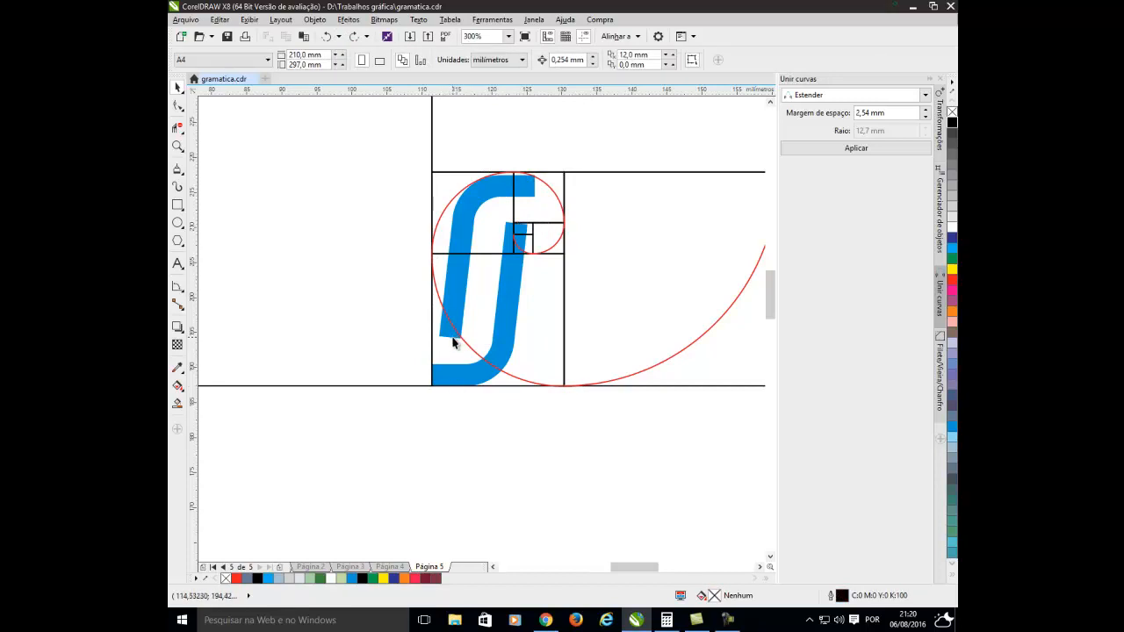
Move the upper blue curve across so its end reaches the right side of the small golden rectangle.
left_click(453, 339)
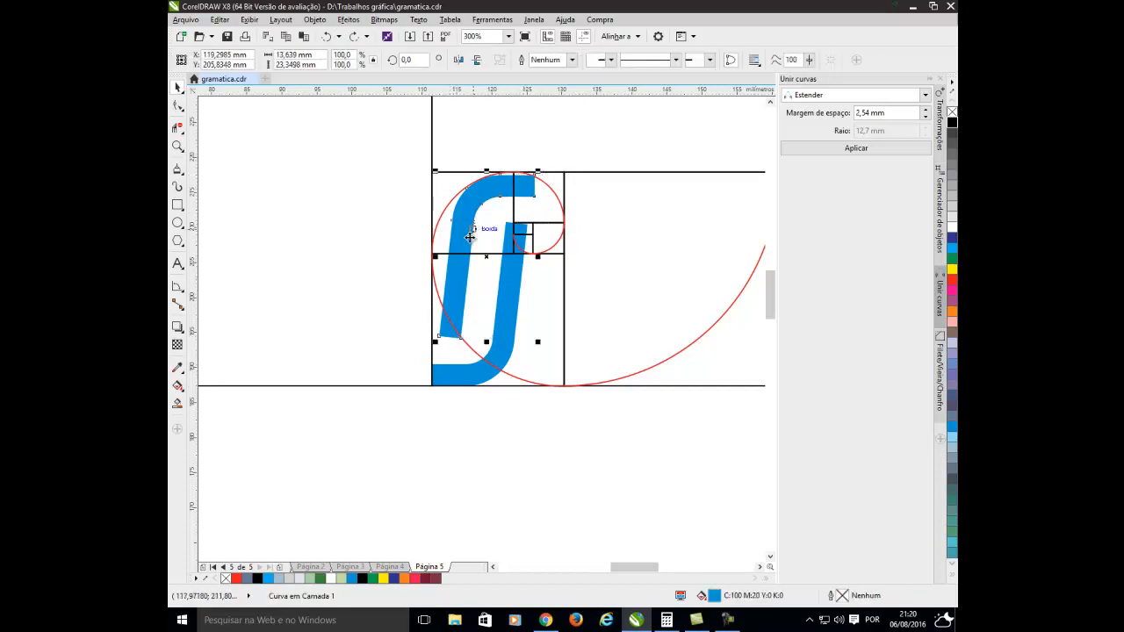
left_click_drag(474, 233, 503, 226)
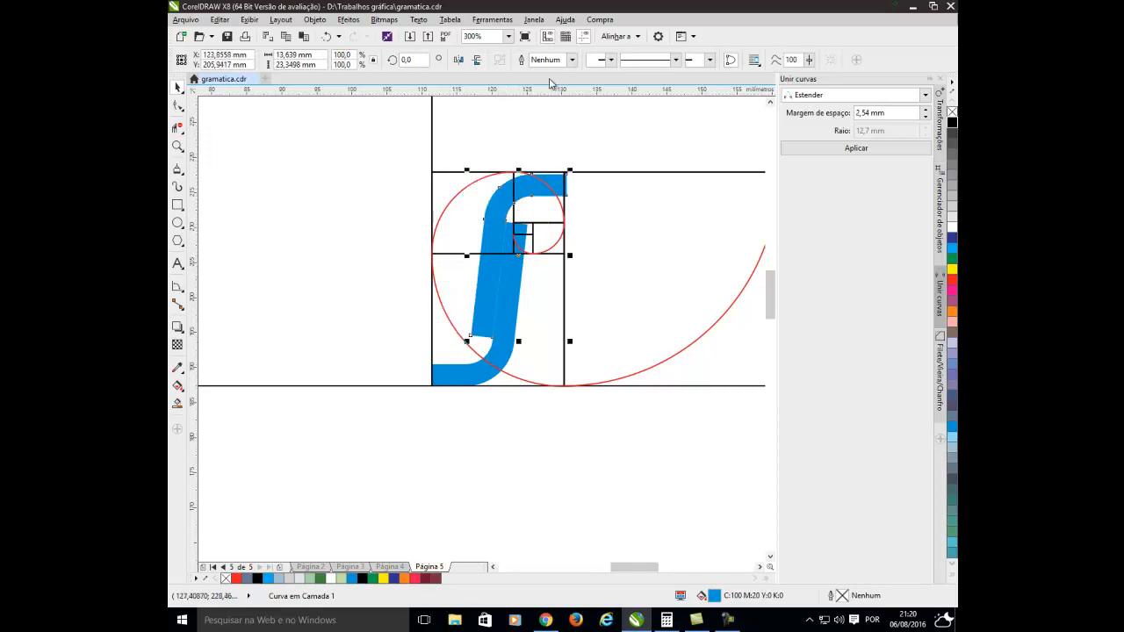
Turn off snapping to guidelines and objects, and fit the upper curve into the rectangle's top-right corner with a thin gap beside the lower curve.
left_click(618, 36)
left_click(608, 93)
left_click(610, 104)
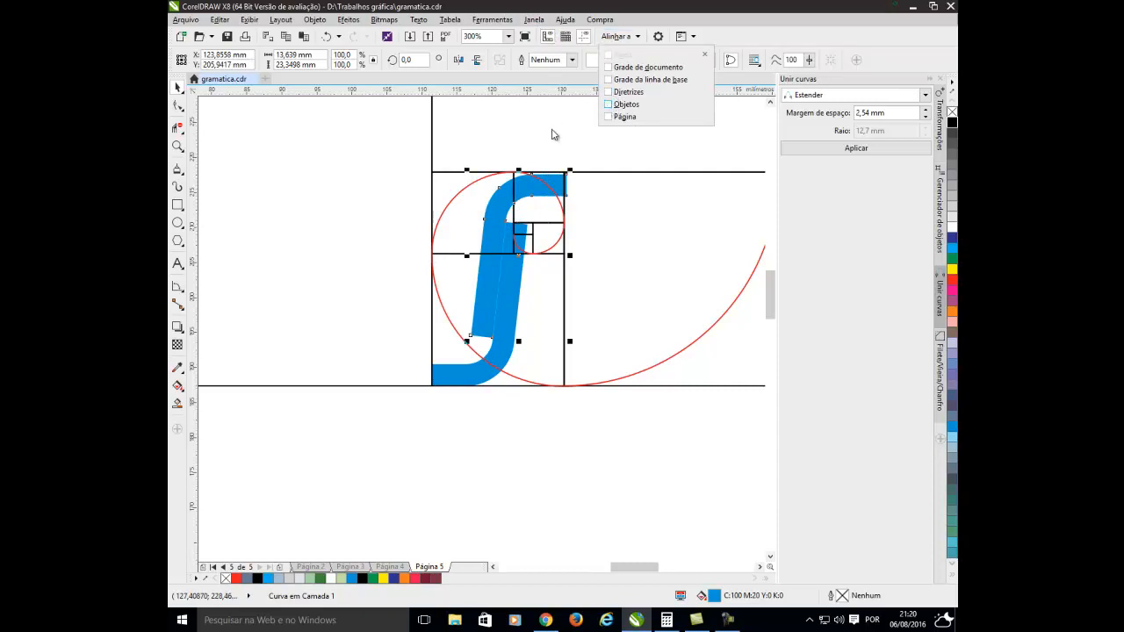
left_click(543, 153)
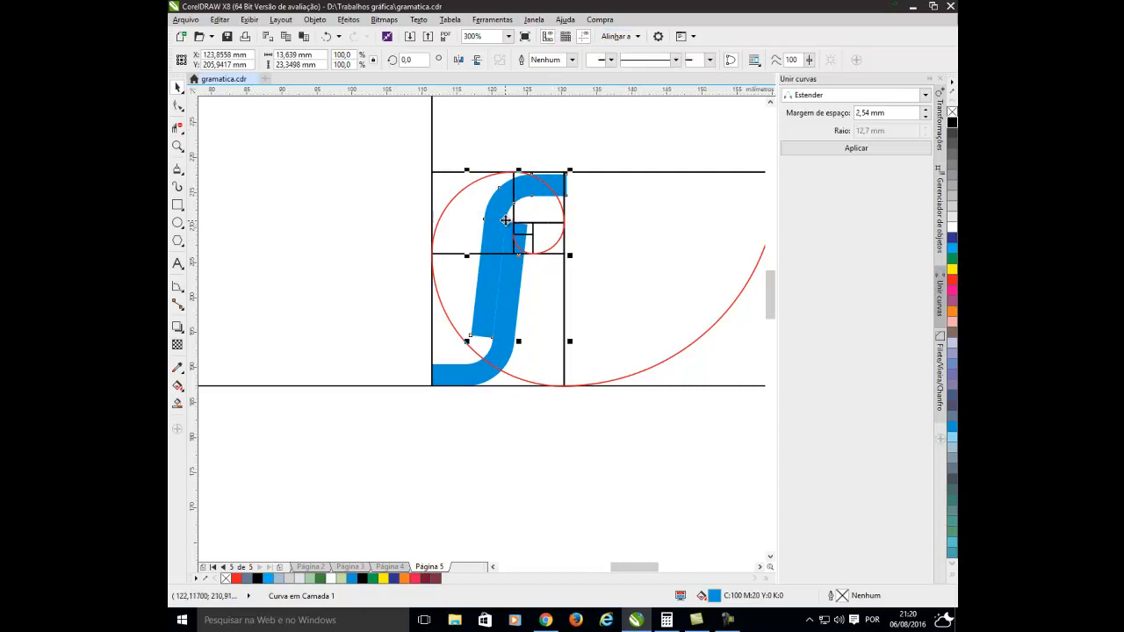
left_click_drag(505, 221, 503, 224)
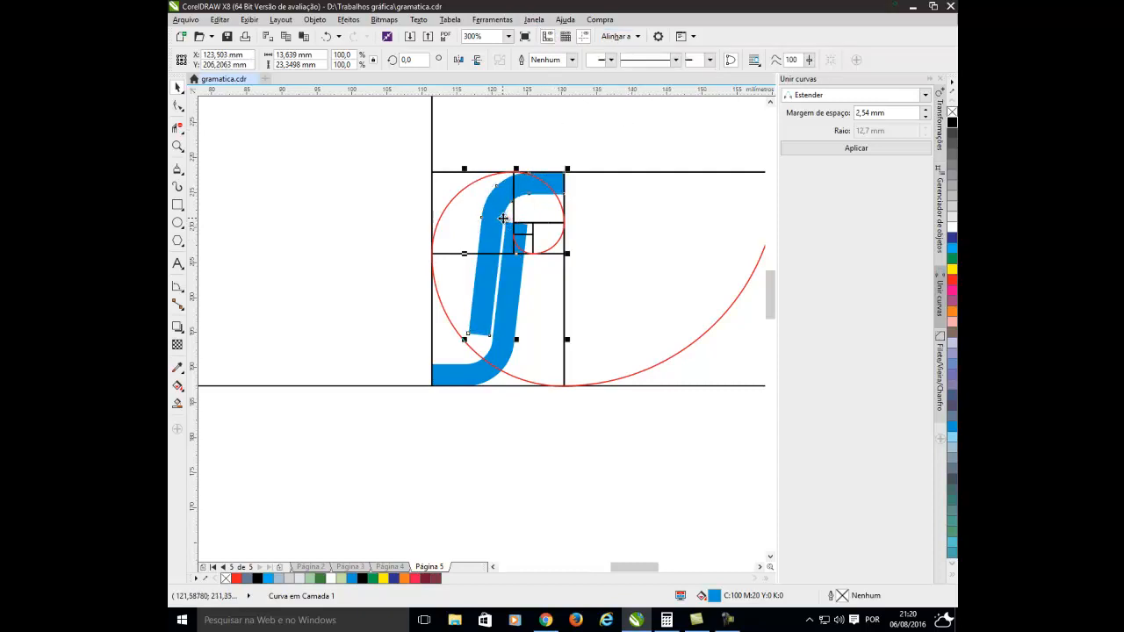
left_click(458, 320)
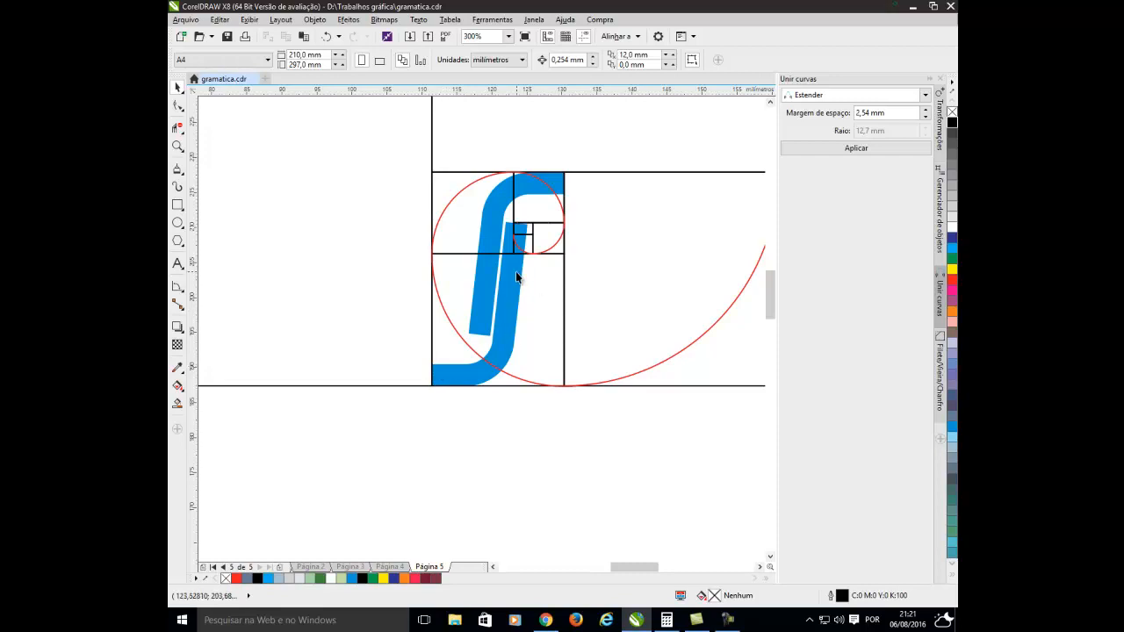
Go to page 1 and examine the finished blue logo with its name text below the golden spiral.
scroll(458, 360, "down", 3)
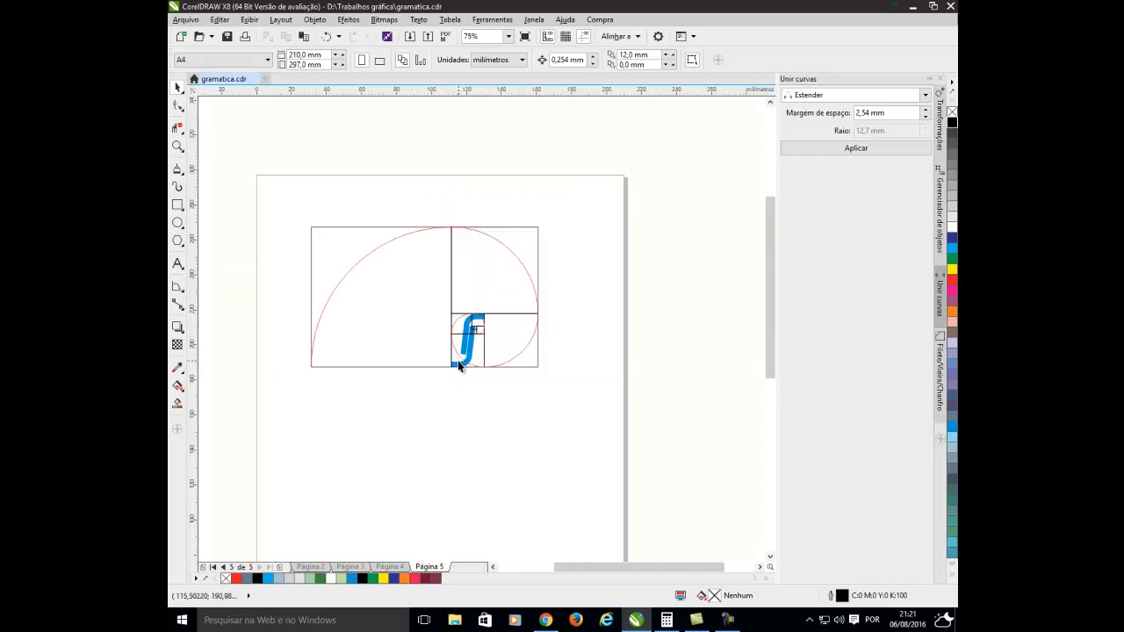
scroll(458, 360, "up", 3)
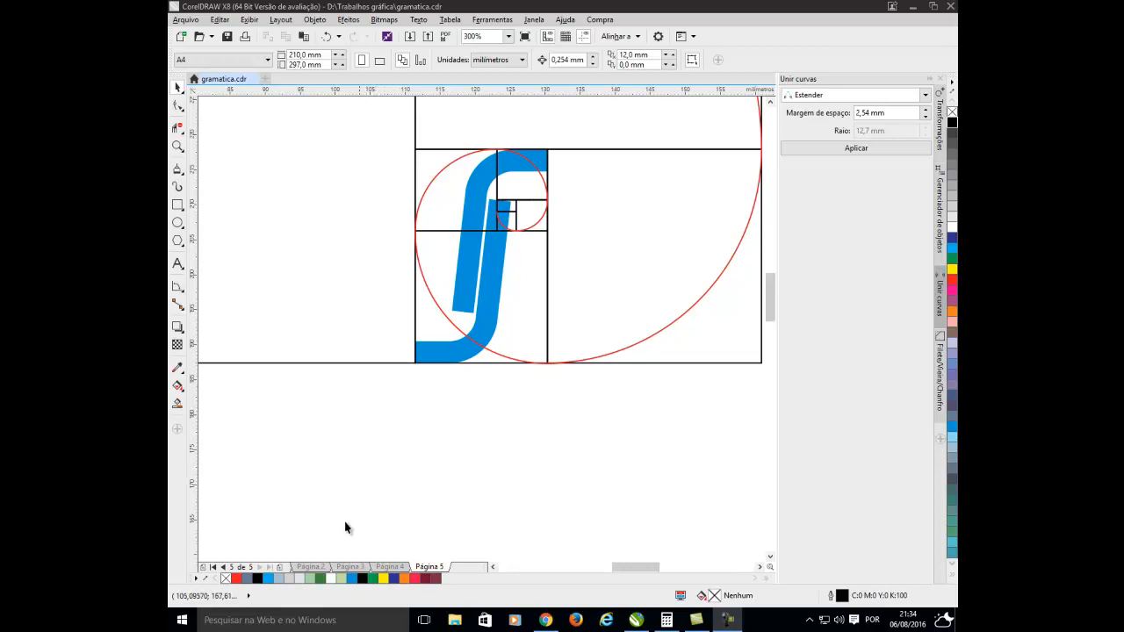
left_click(213, 567)
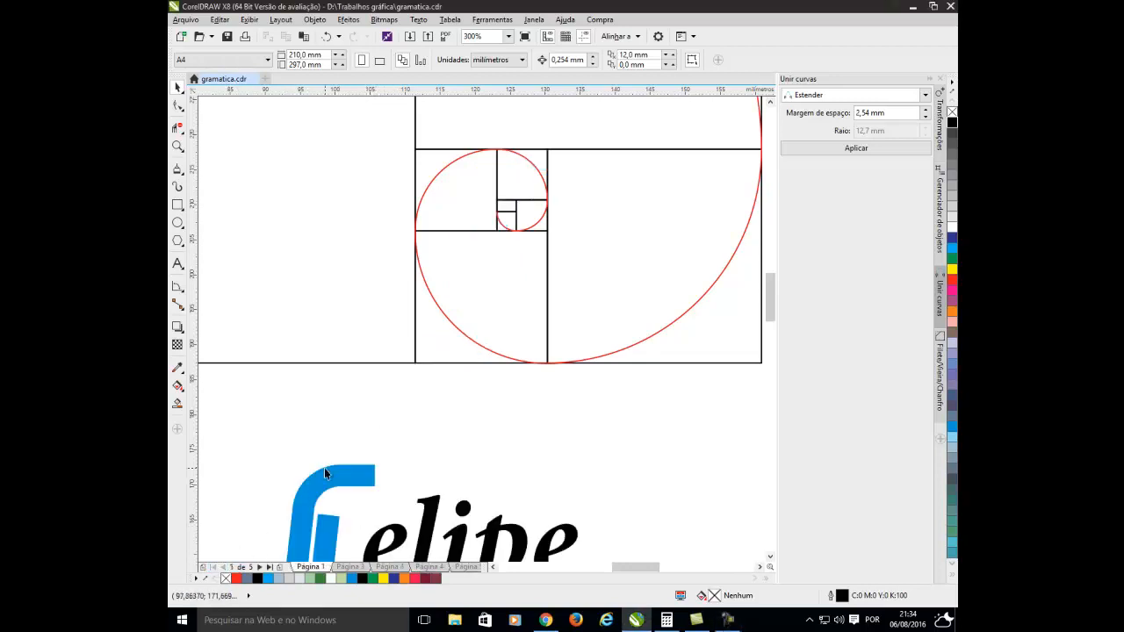
left_click(238, 566)
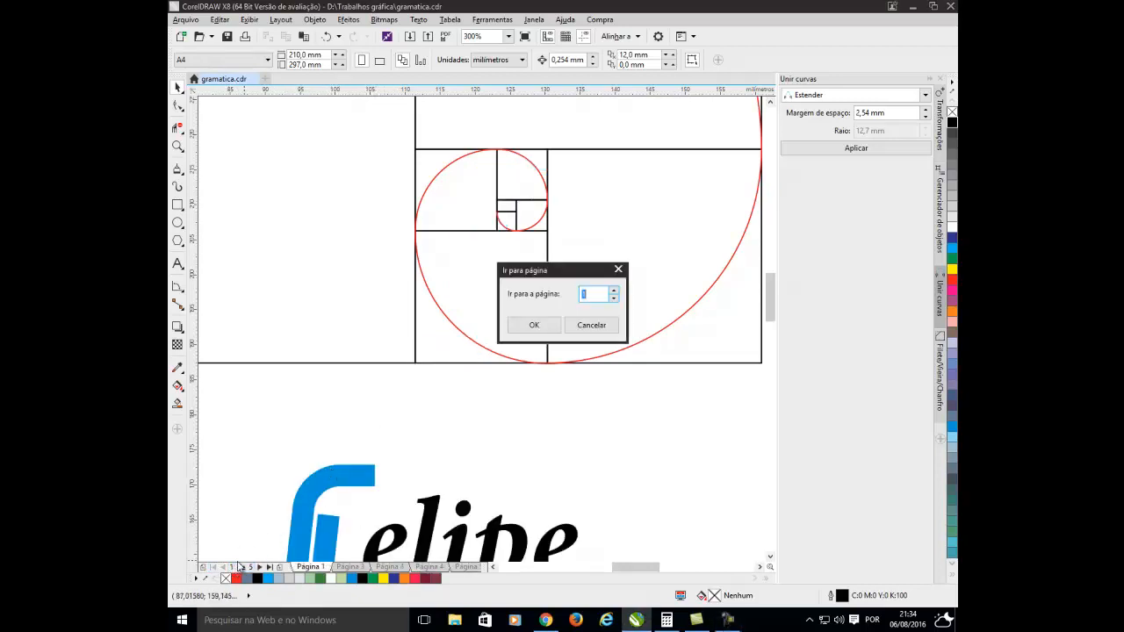
left_click(591, 325)
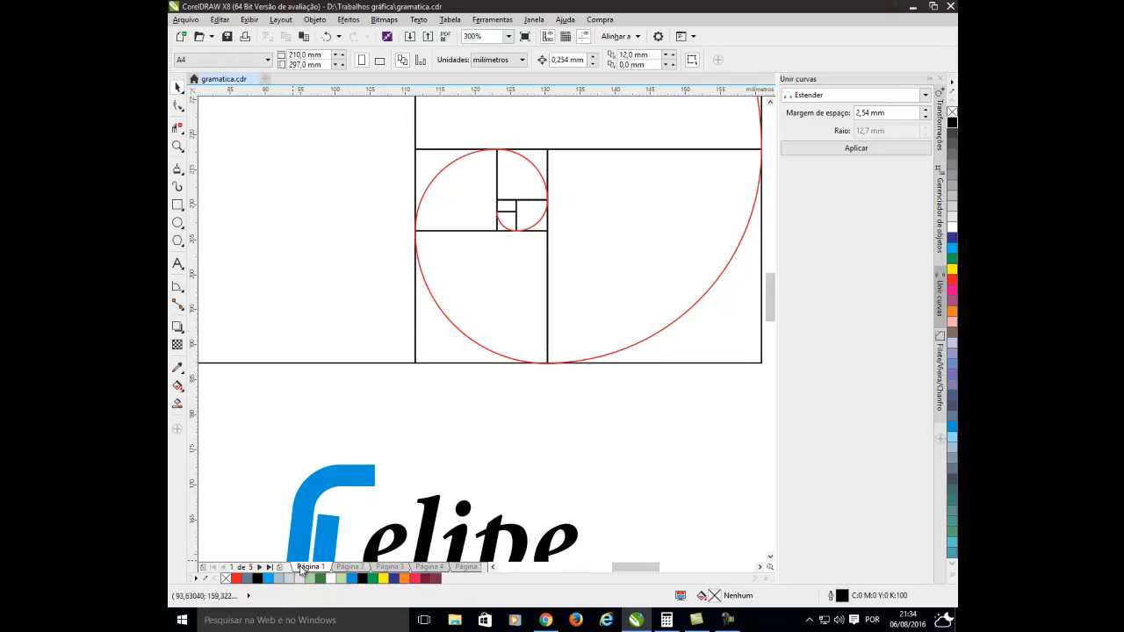
scroll(426, 451, "down", 3)
scroll(416, 514, "up", 3)
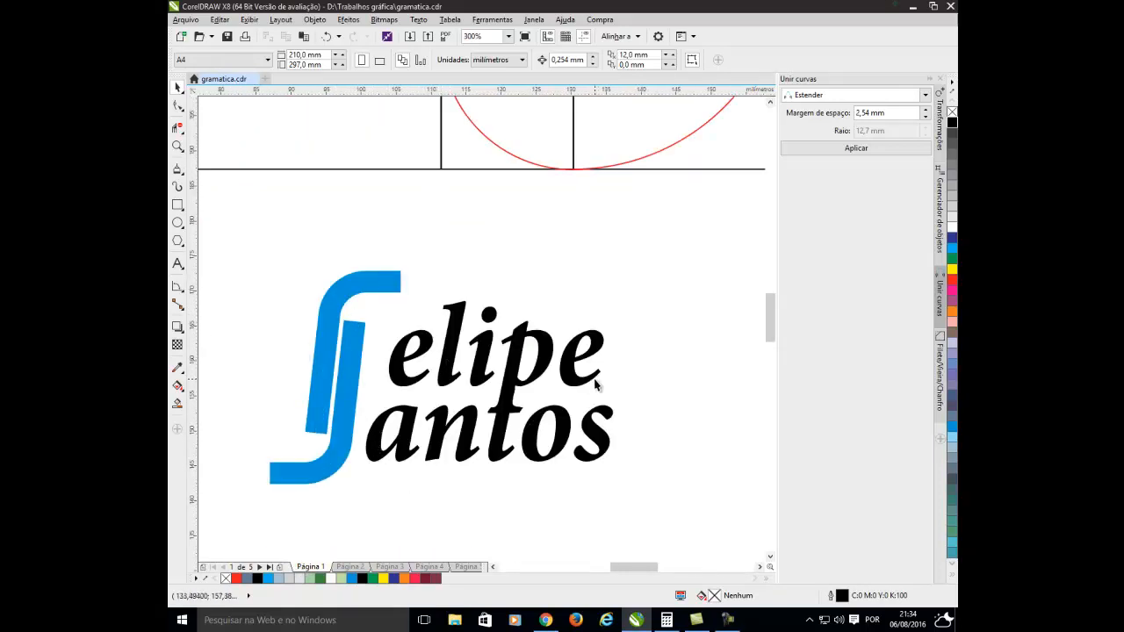
Select both lines of the logo's name text and check the font of the lower line.
left_click_drag(660, 283, 351, 515)
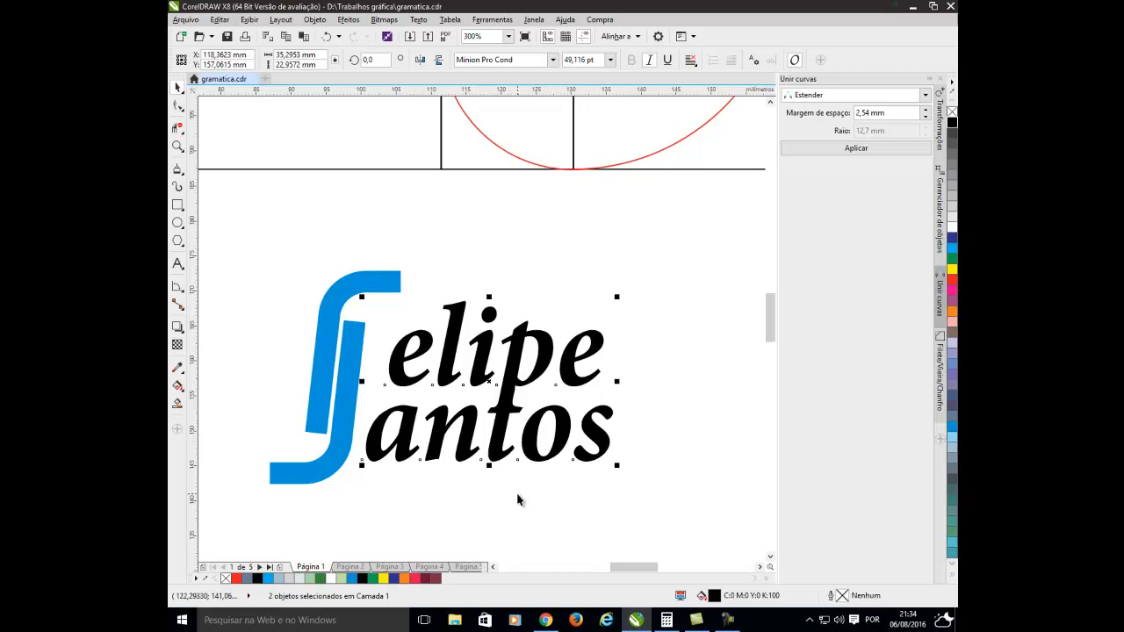
left_click(518, 499)
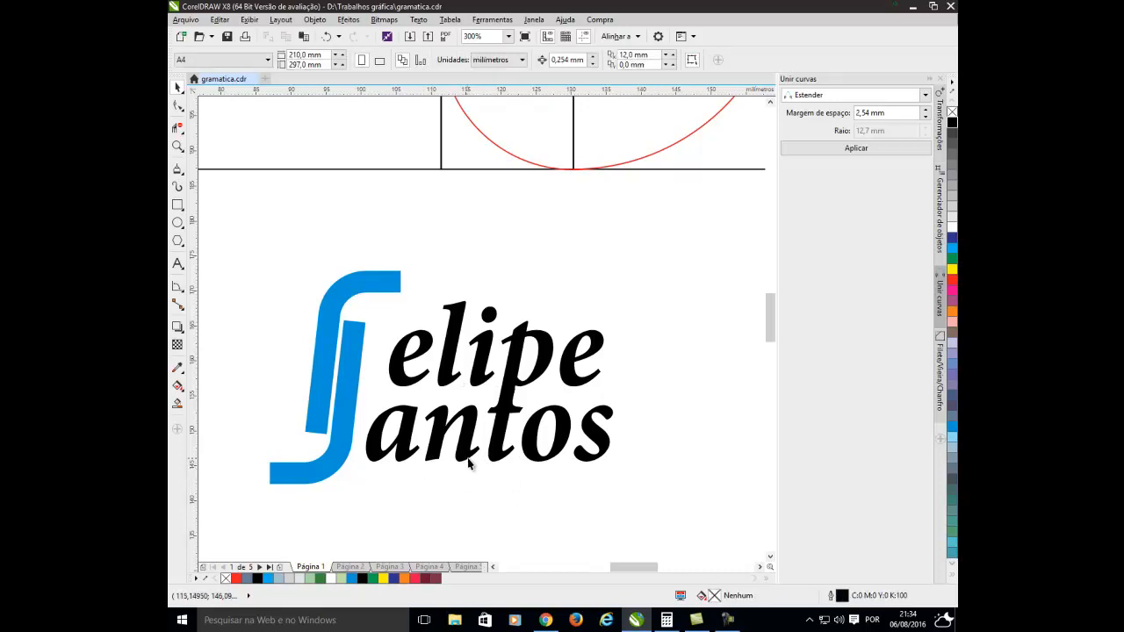
left_click(470, 463)
left_click(490, 63)
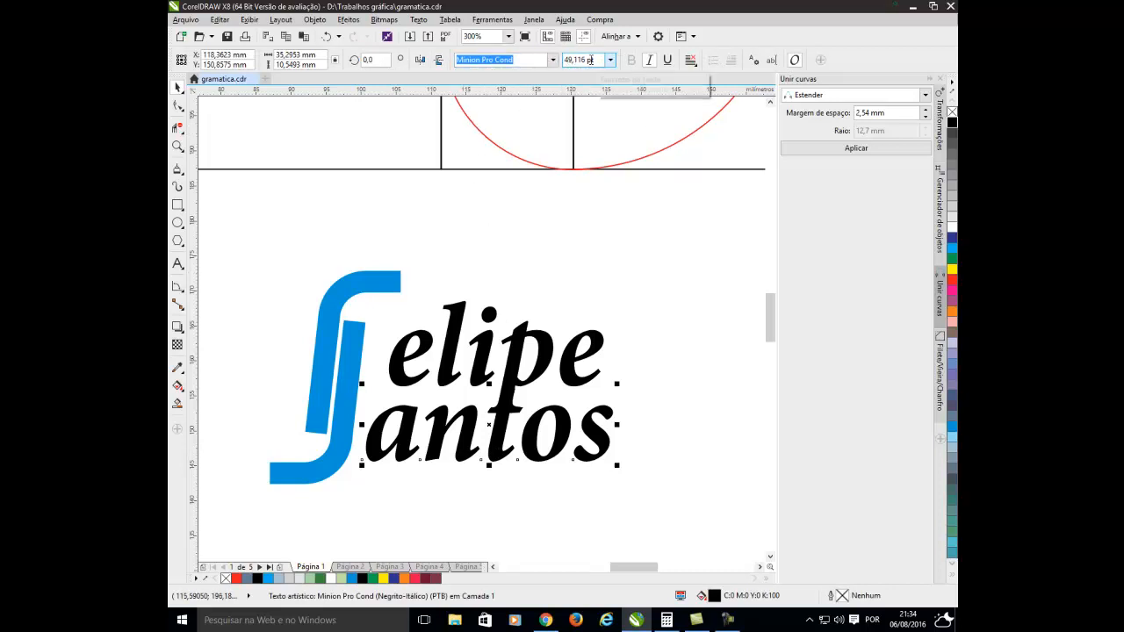
left_click(643, 257)
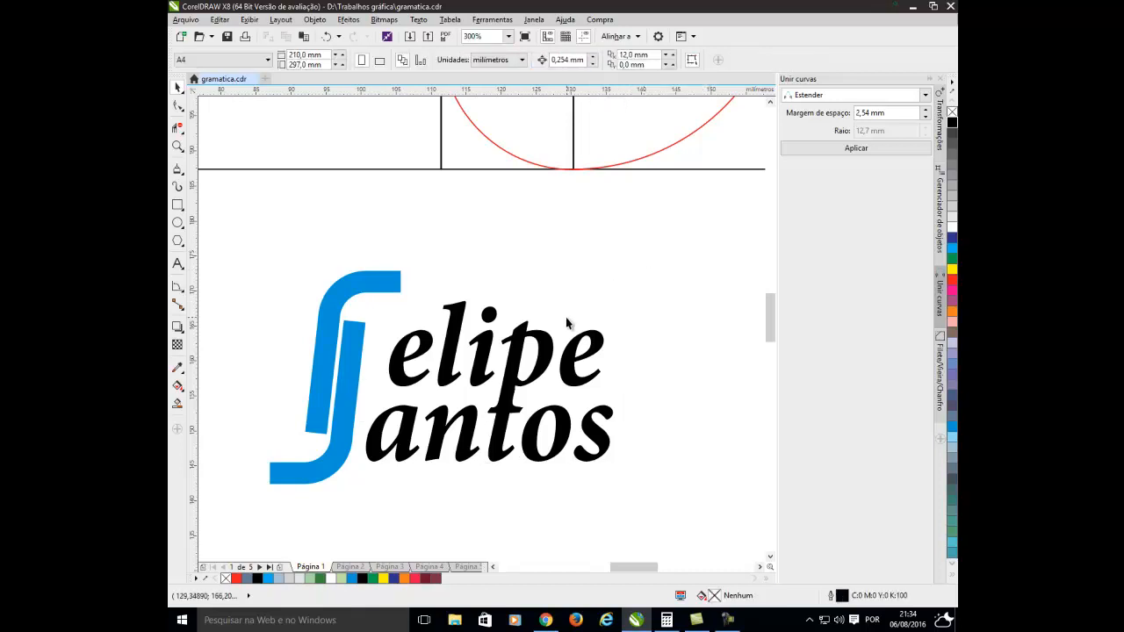
Draw a rectangle about 35.45 by 22.88 mm tightly enclosing the logo's two-line name text.
left_click(174, 208)
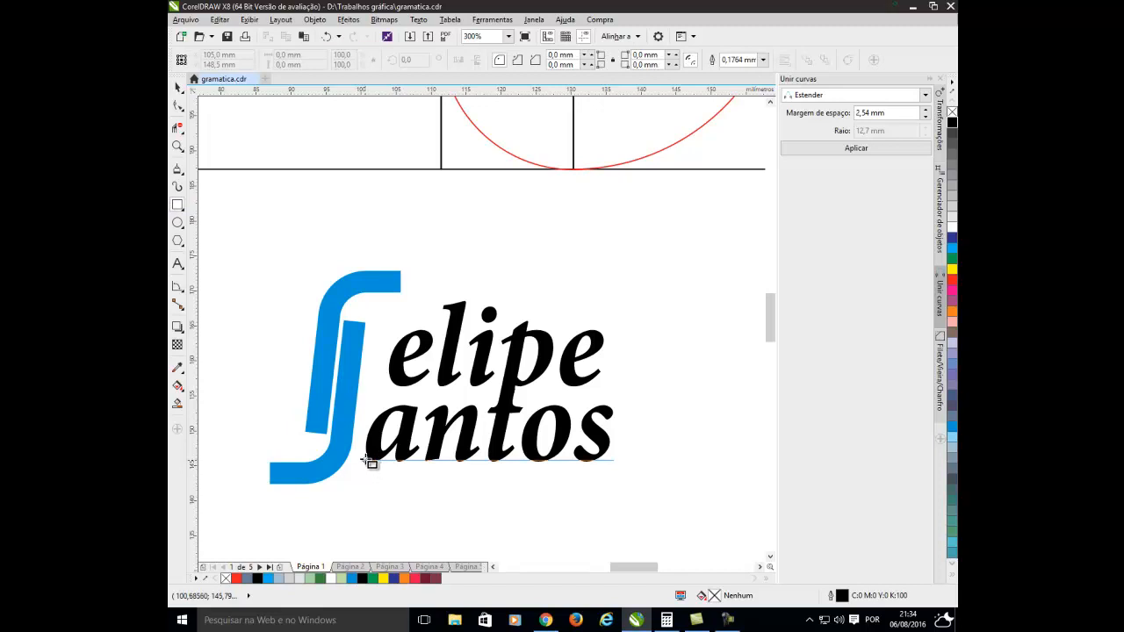
left_click_drag(368, 460, 615, 302)
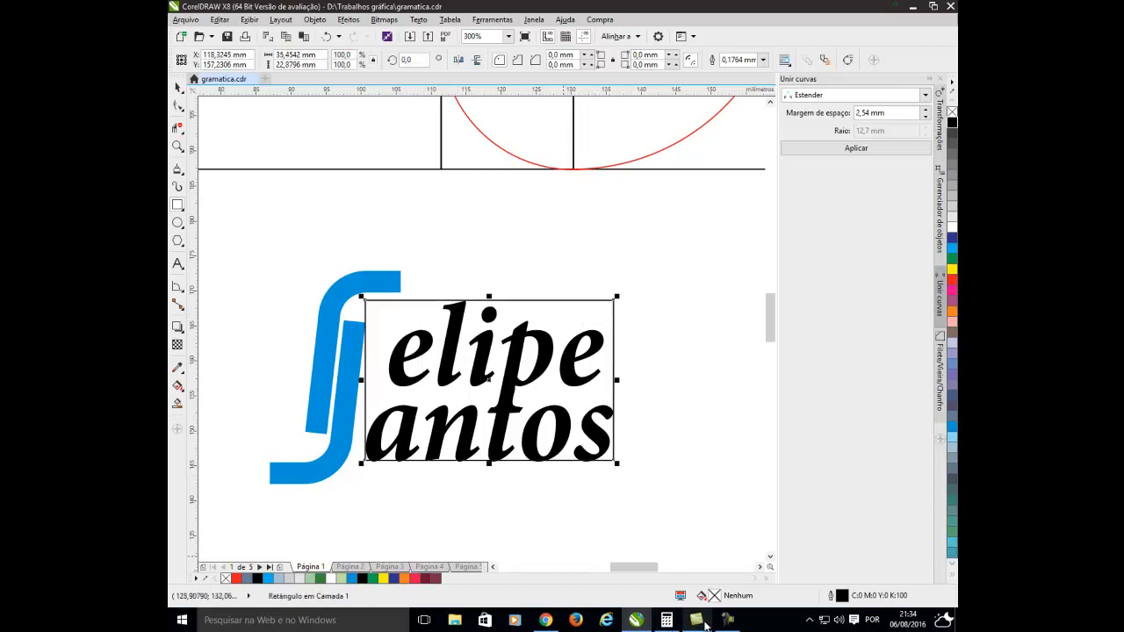
left_click(667, 620)
left_click(791, 267)
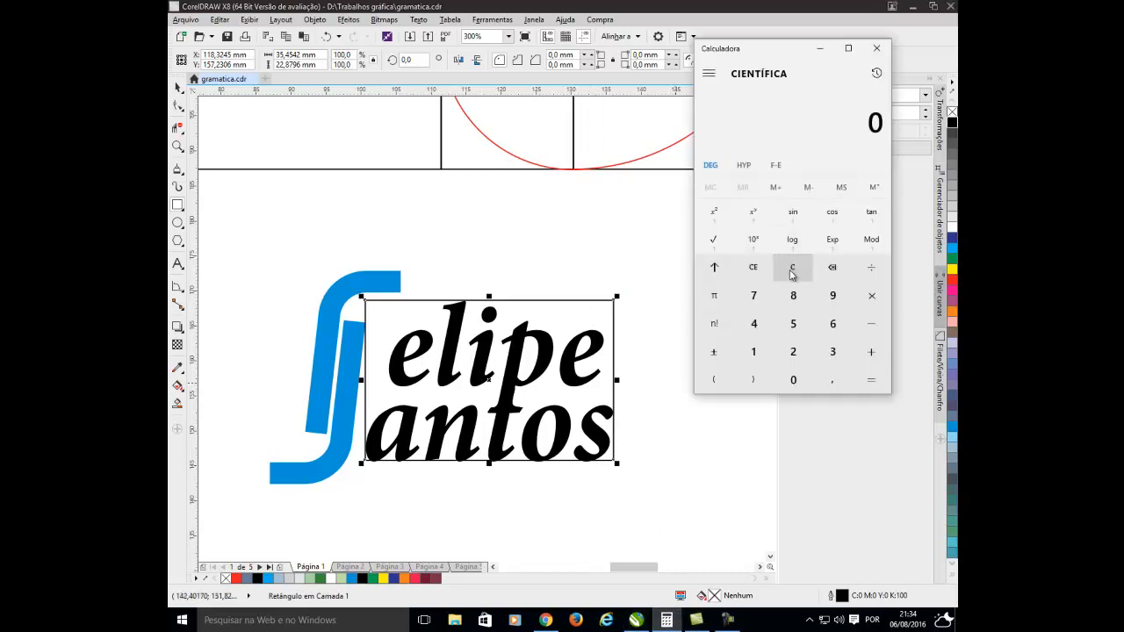
left_click(180, 90)
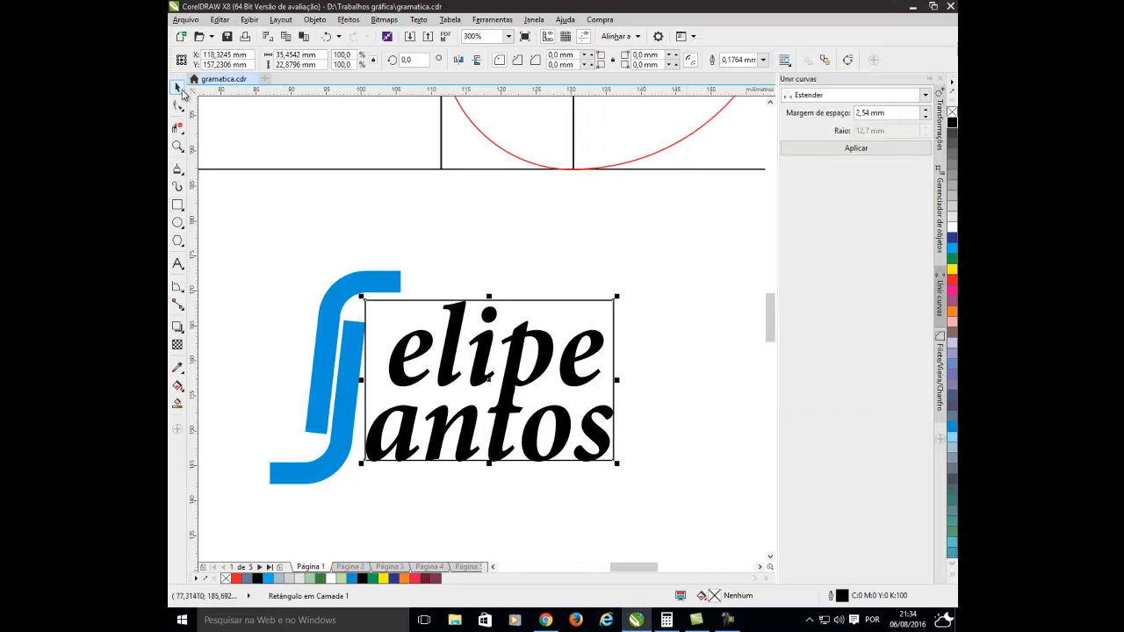
Switch to the Calculator and divide the text rectangle's width by its height, 35,45 ÷ 22,87.
left_click(666, 620)
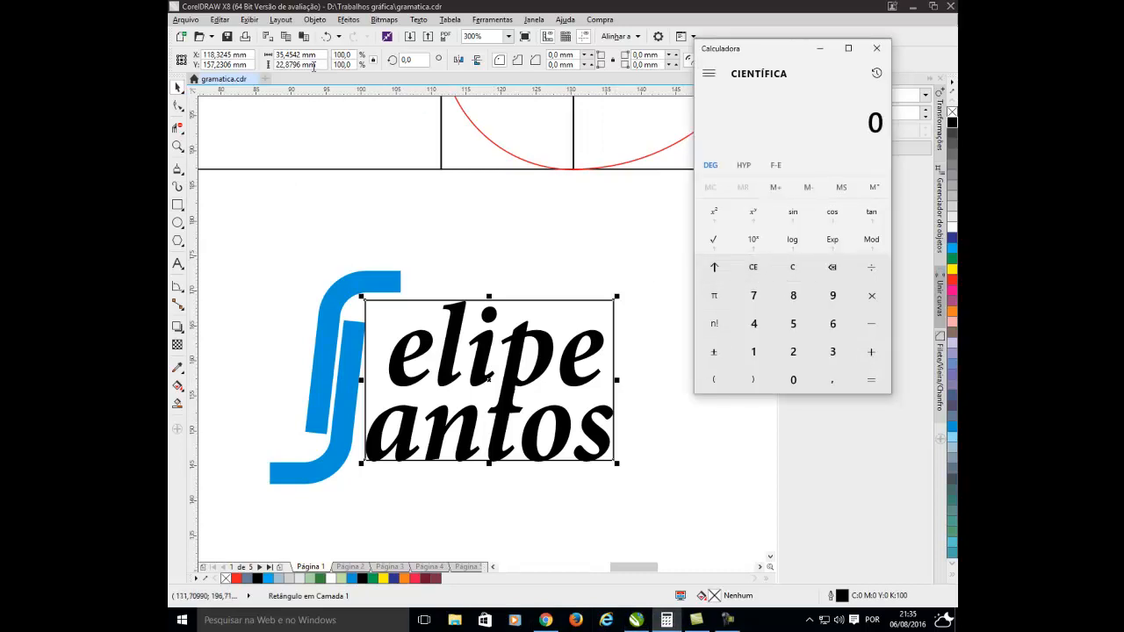
left_click(829, 351)
left_click(793, 323)
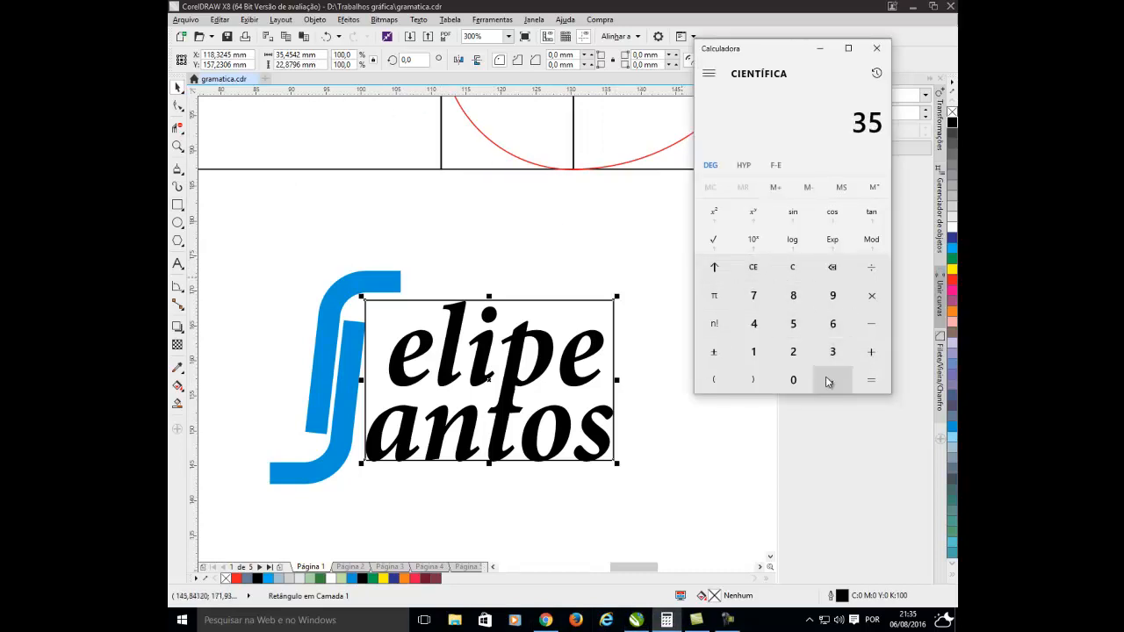
left_click(828, 379)
left_click(753, 323)
left_click(793, 323)
left_click(871, 267)
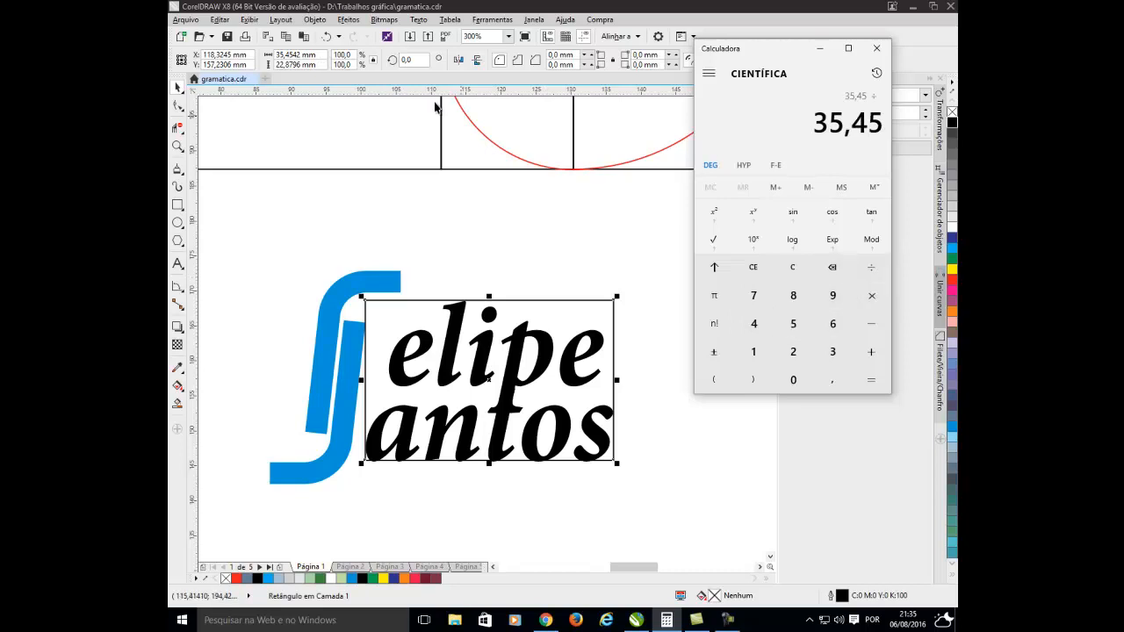
double_click(793, 351)
left_click(829, 379)
left_click(793, 295)
left_click(753, 295)
left_click(871, 380)
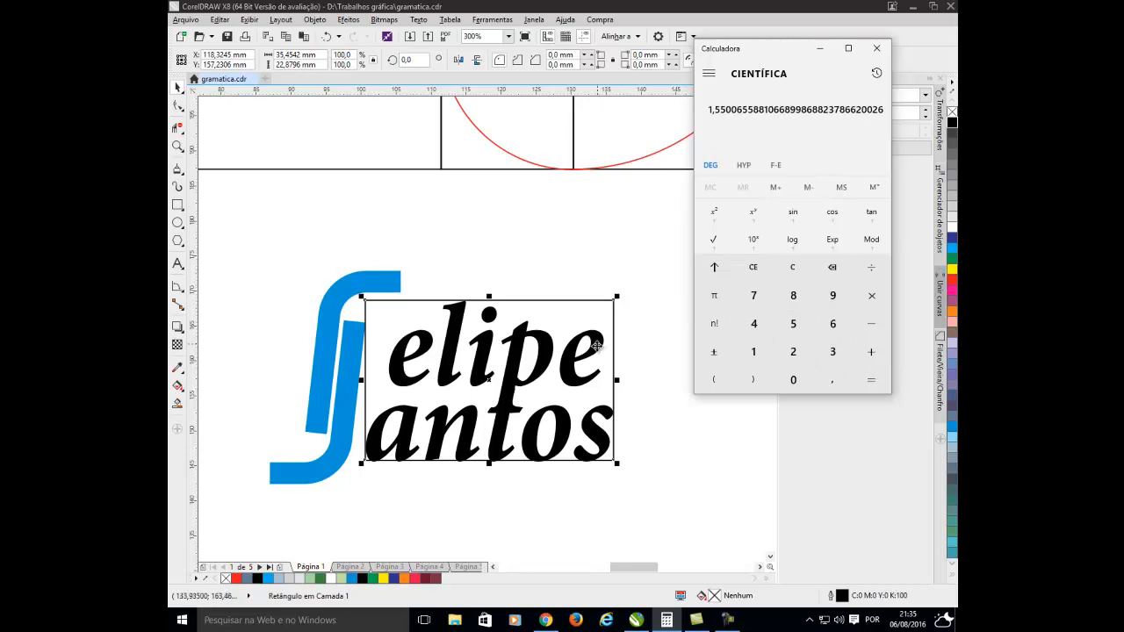
Stretch the text rectangle's bottom edge slightly downward to a height of about 23.28 mm.
scroll(483, 479, "up", 1)
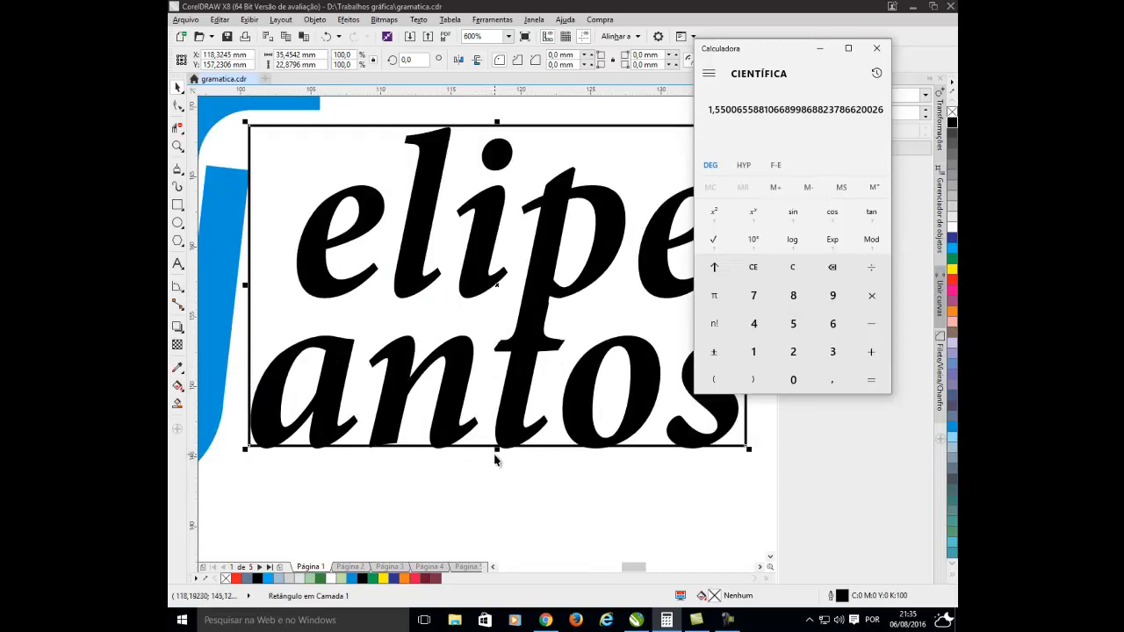
left_click_drag(496, 449, 489, 457)
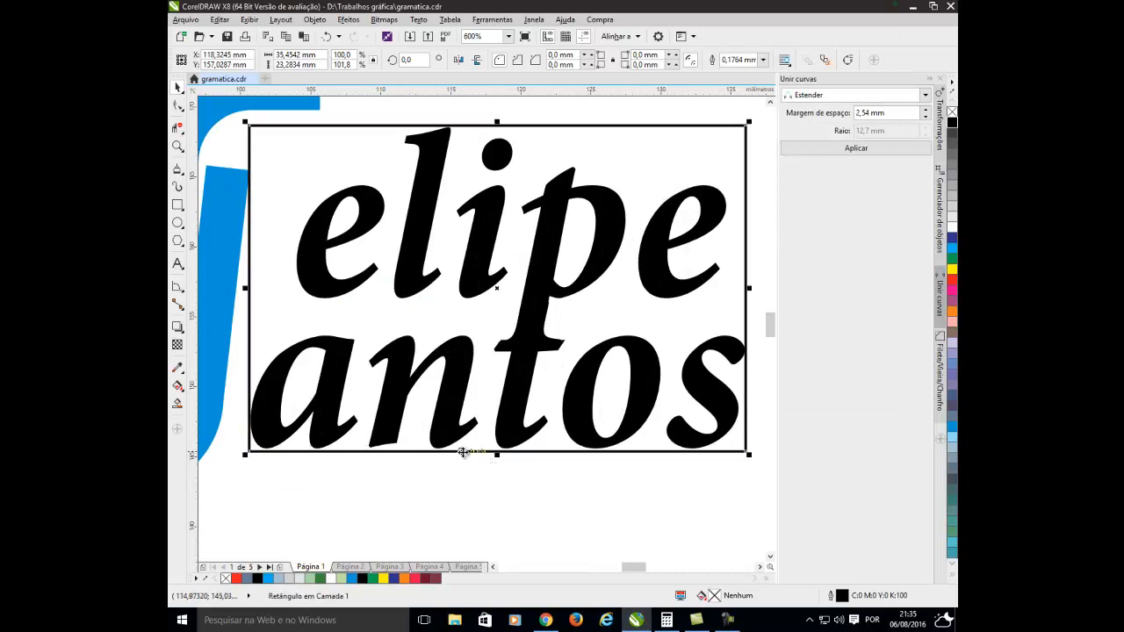
scroll(466, 451, "down", 1)
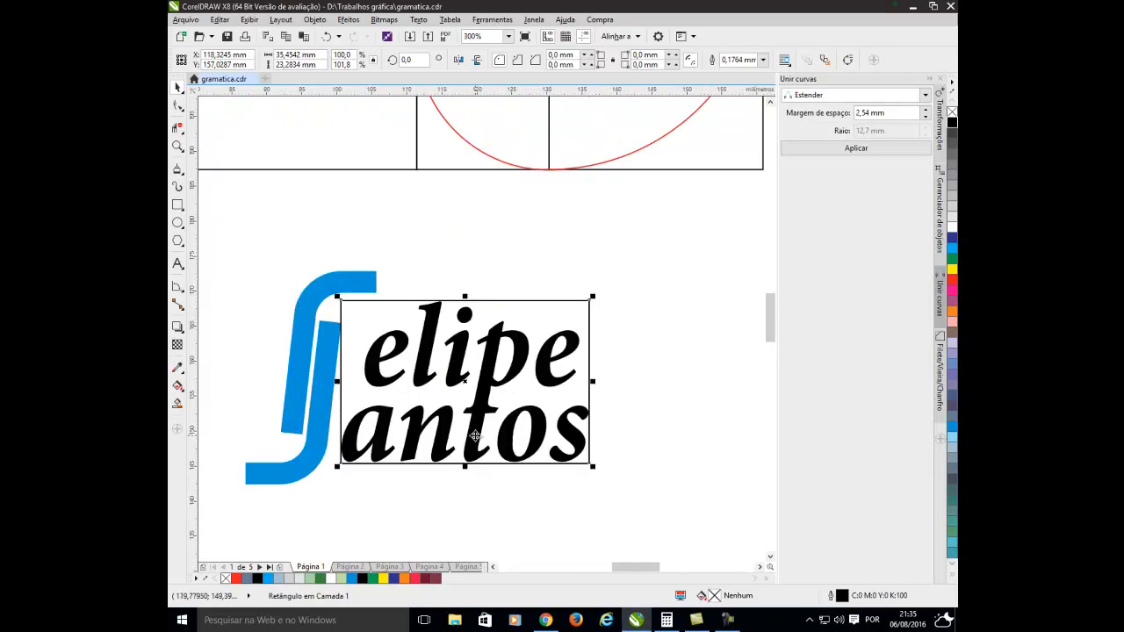
left_click(666, 620)
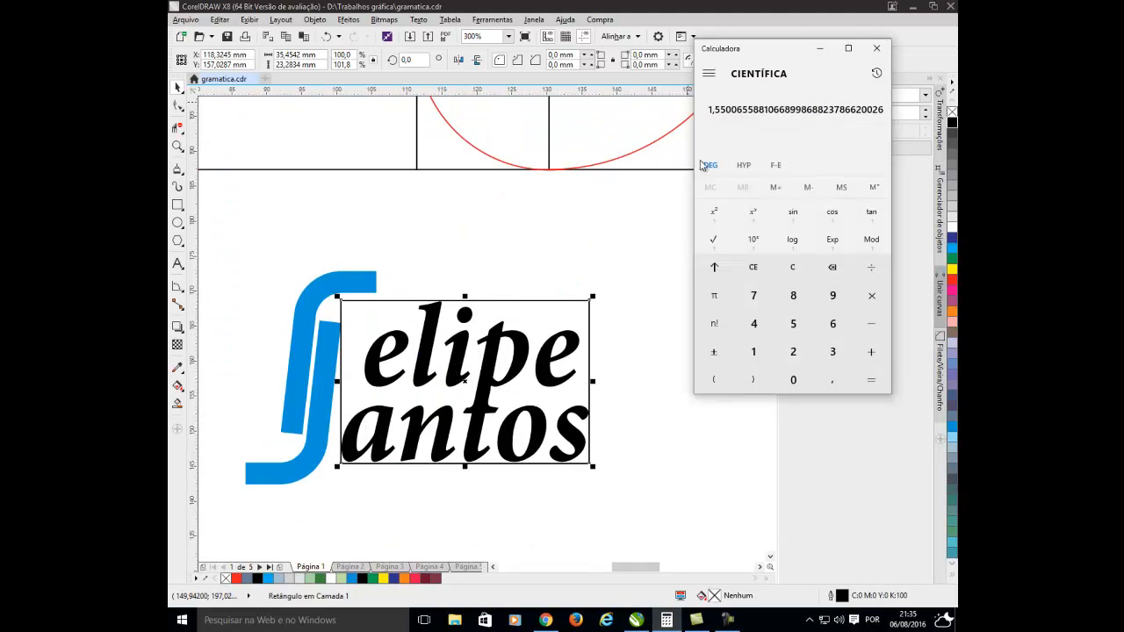
left_click(591, 281)
Delete the rectangle enclosing the name text.
scroll(502, 322, "up", 2)
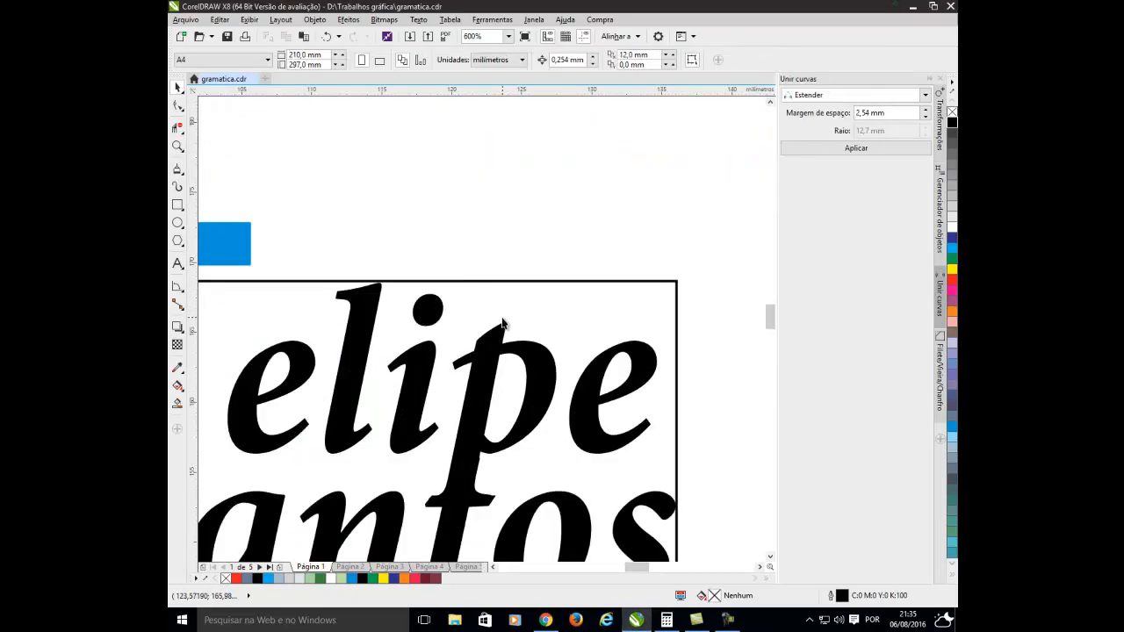
scroll(501, 322, "down", 4)
scroll(501, 322, "up", 2)
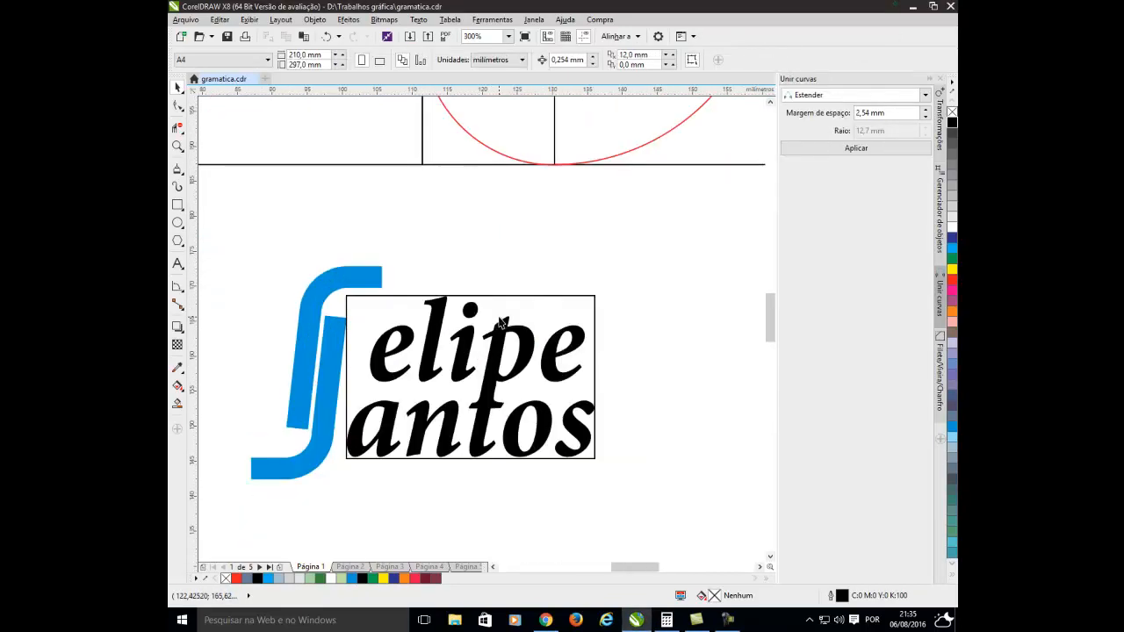
left_click(508, 296)
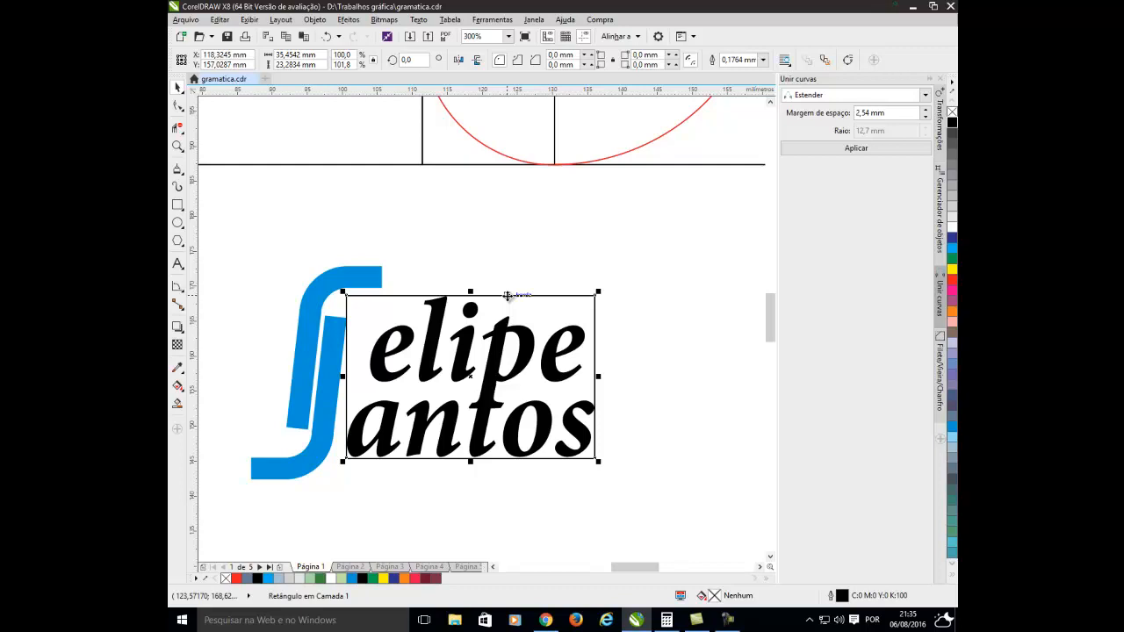
key("Escape")
Check the overall size of the small blue logo and compare it with the large maroon version in the golden rectangle.
scroll(514, 334, "down", 2)
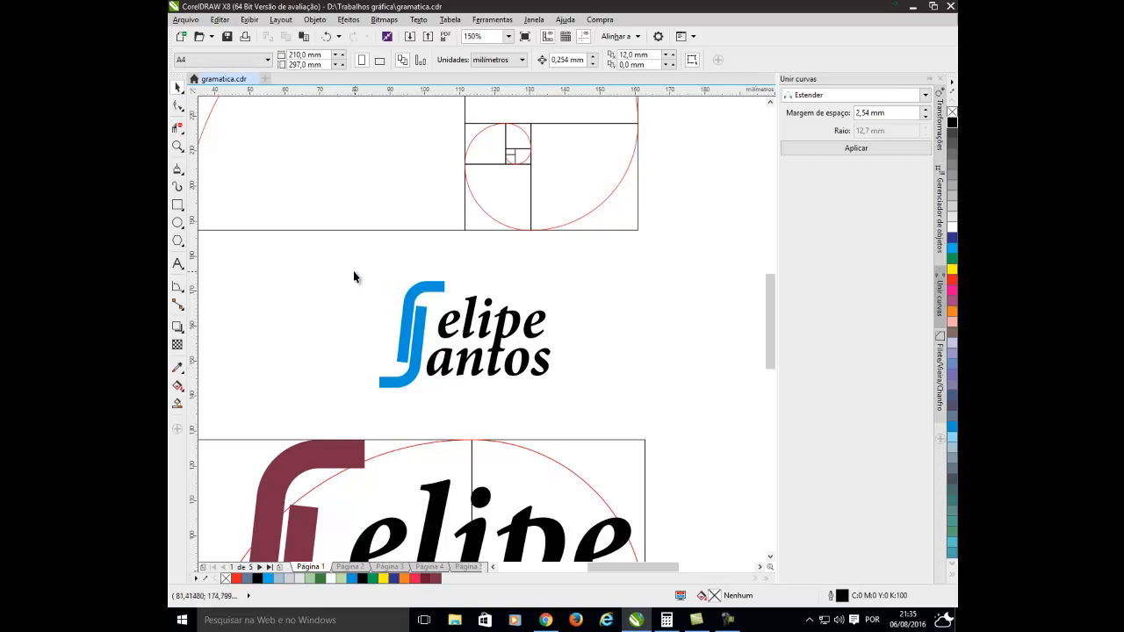
left_click_drag(352, 270, 587, 408)
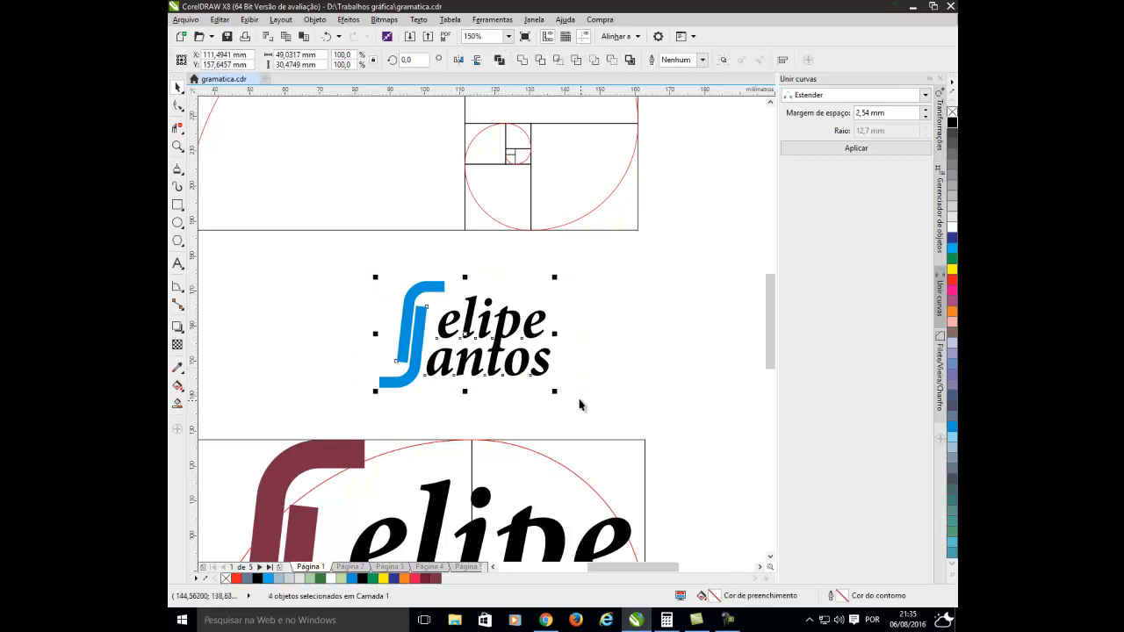
scroll(575, 399, "down", 1)
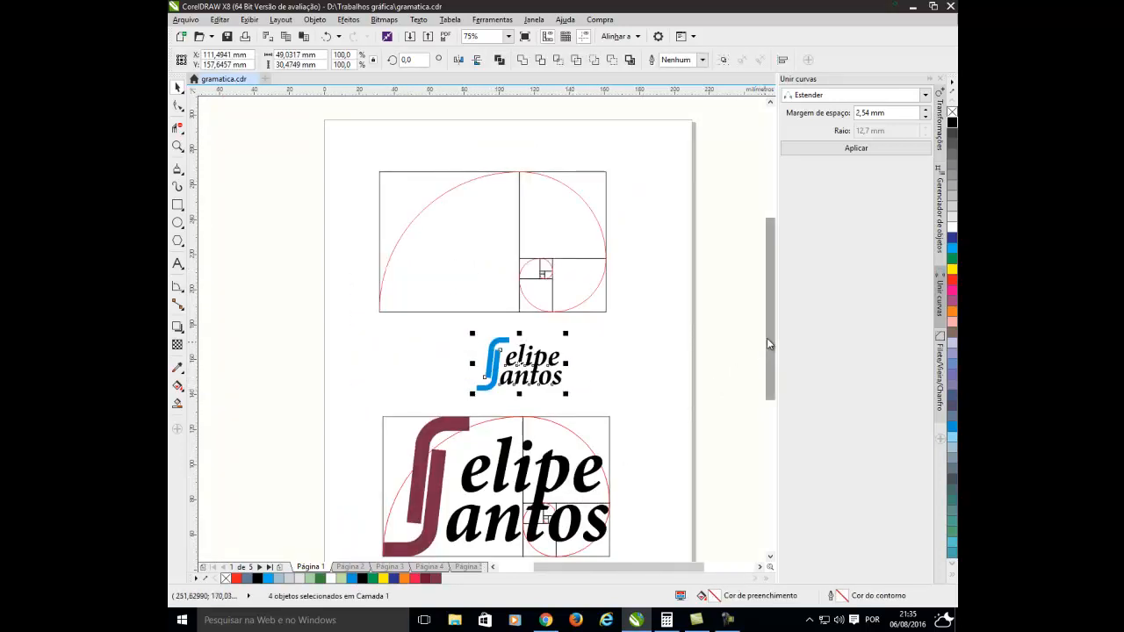
left_click_drag(767, 338, 762, 394)
scroll(517, 389, "up", 1)
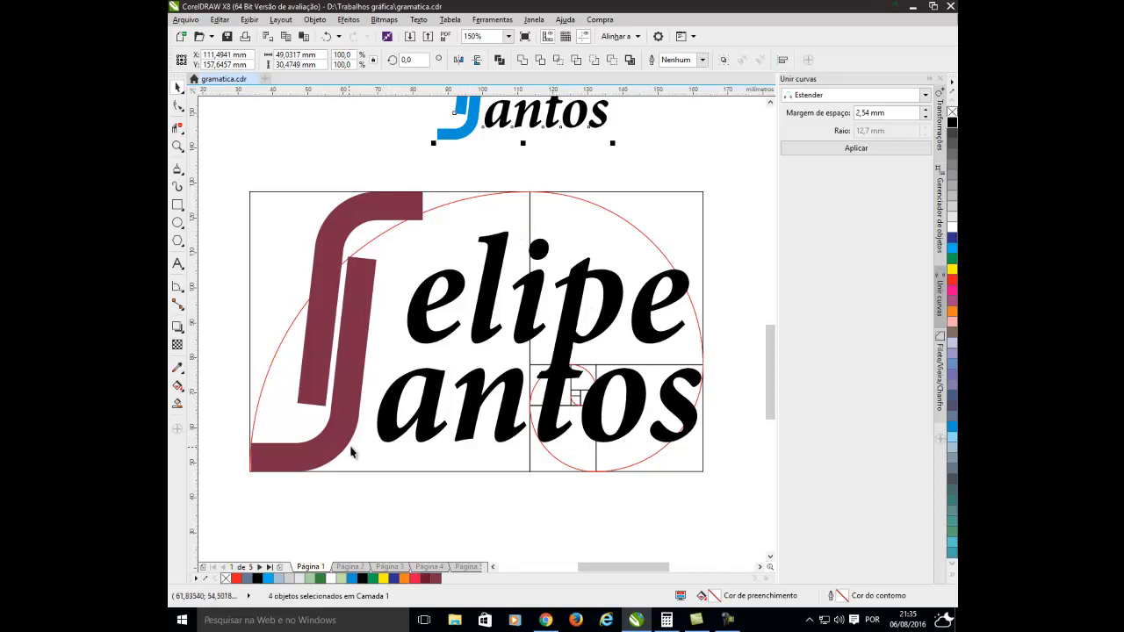
left_click(352, 502)
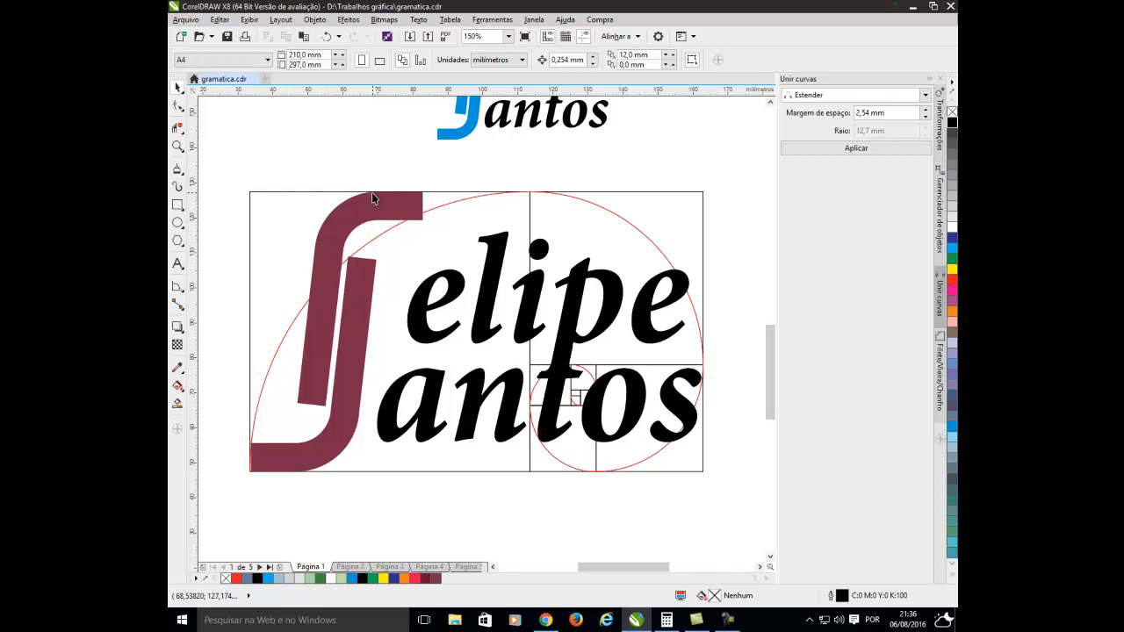
Draw a circle about 11.67 mm in diameter, centred in the square at the upper left of the top spiral's small square group.
scroll(449, 170, "down", 2)
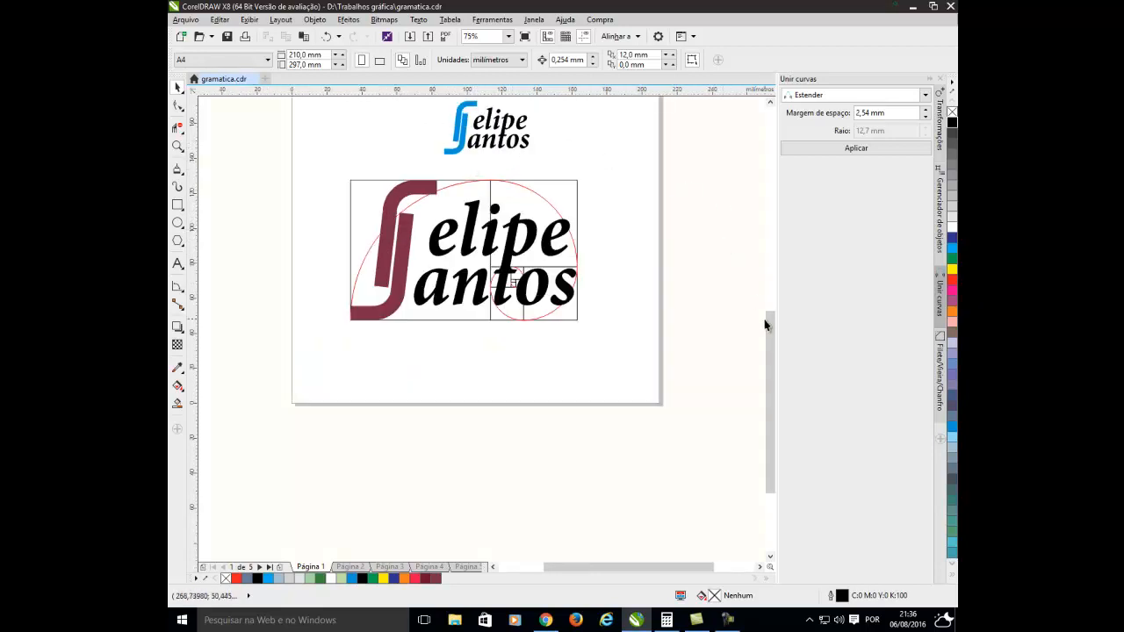
left_click_drag(766, 322, 758, 278)
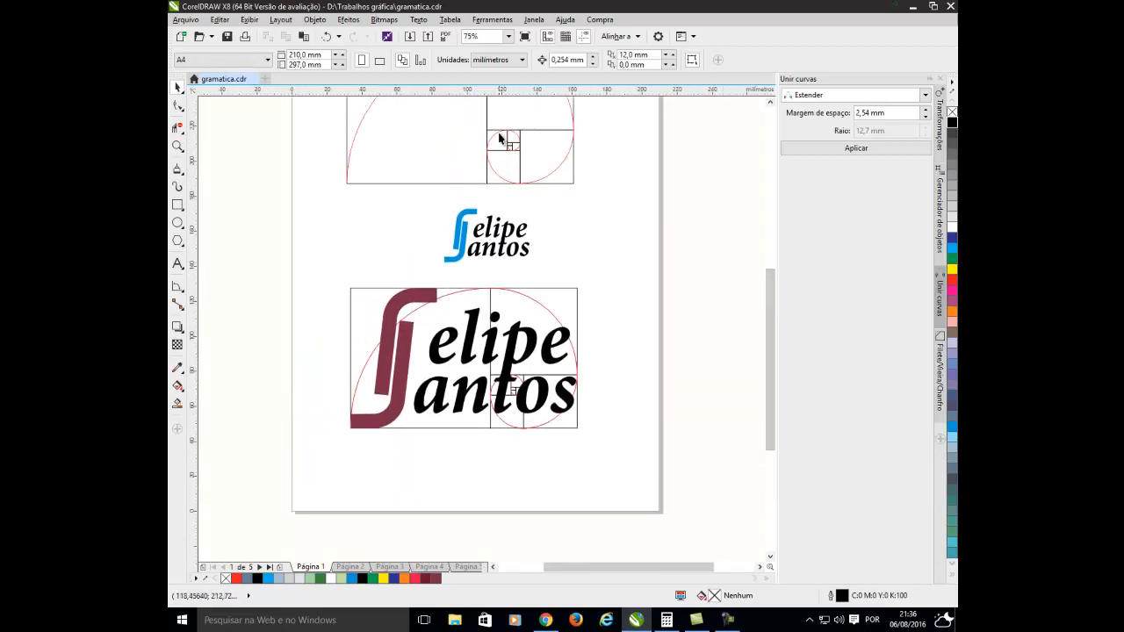
scroll(502, 142, "up", 2)
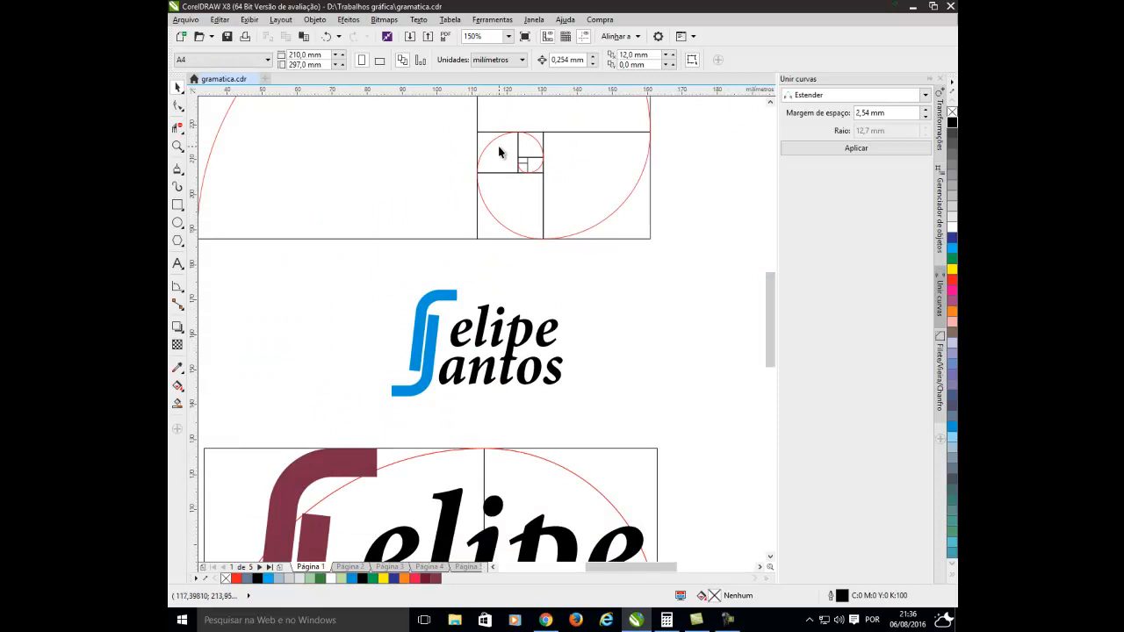
left_click(176, 223)
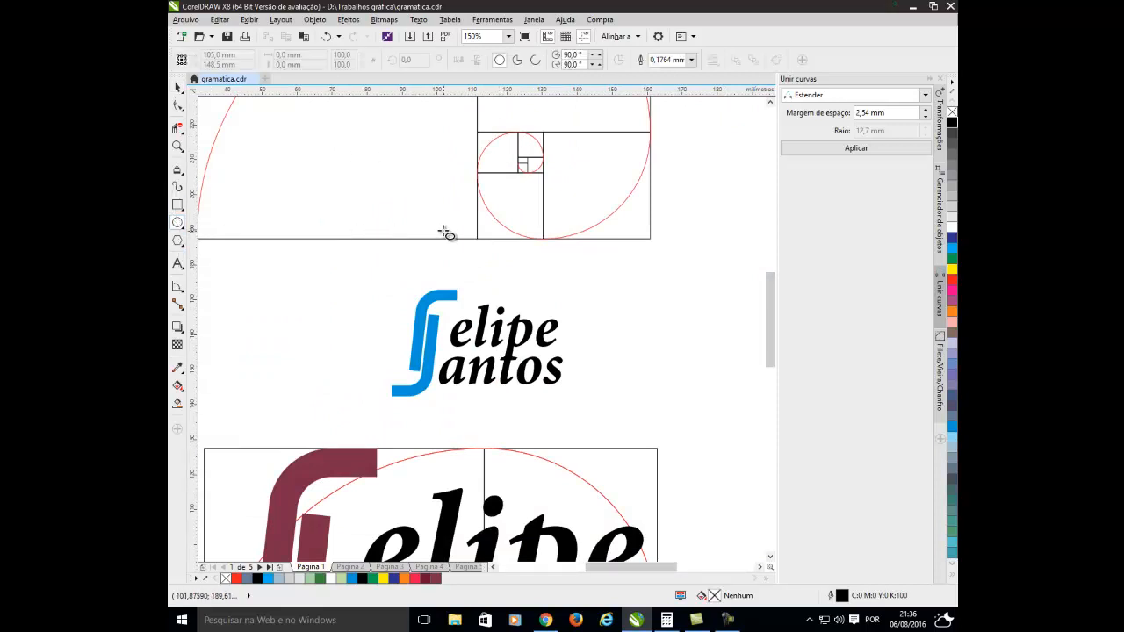
scroll(497, 155, "up", 2)
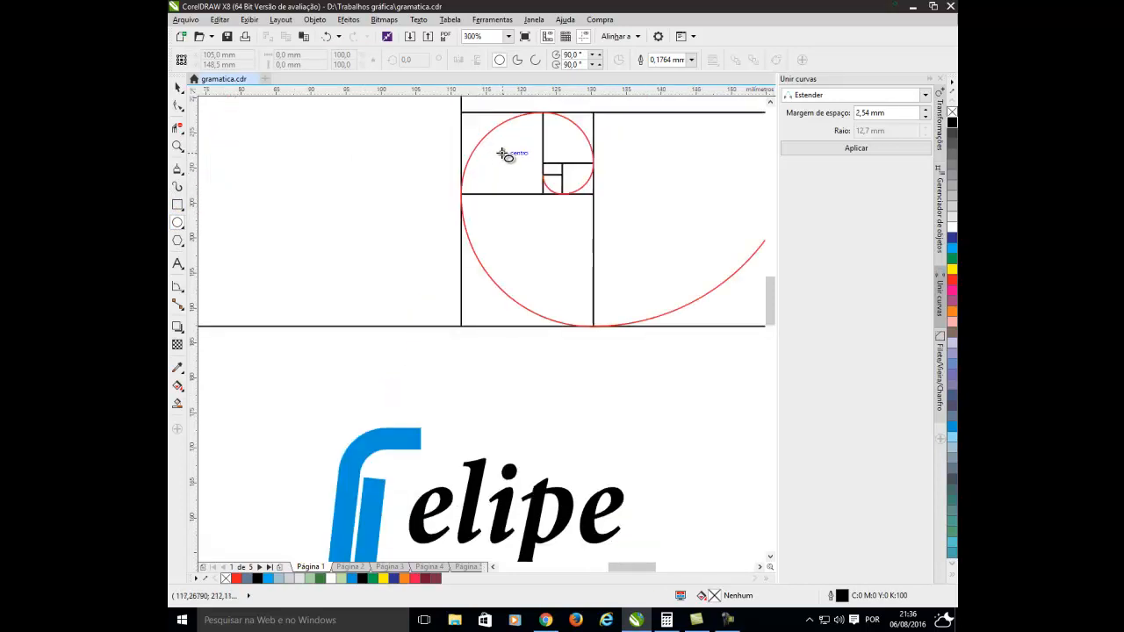
left_click_drag(501, 153, 512, 193)
left_click(178, 87)
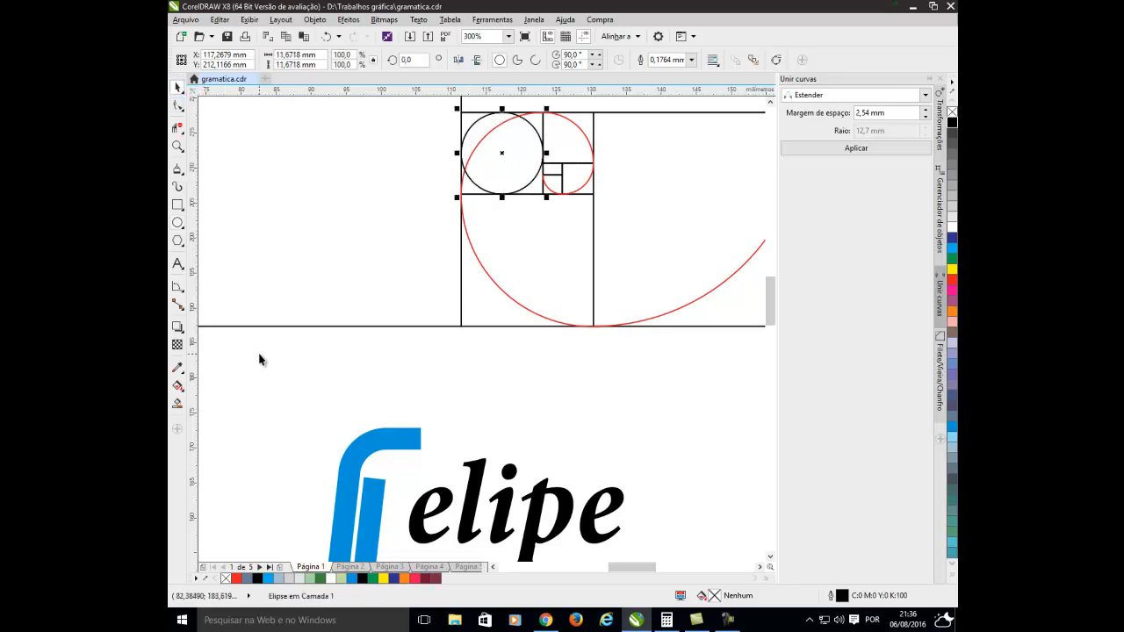
Try to fit the 11.67 mm circle inside the upper inner curve of the large maroon mark.
left_click(260, 356)
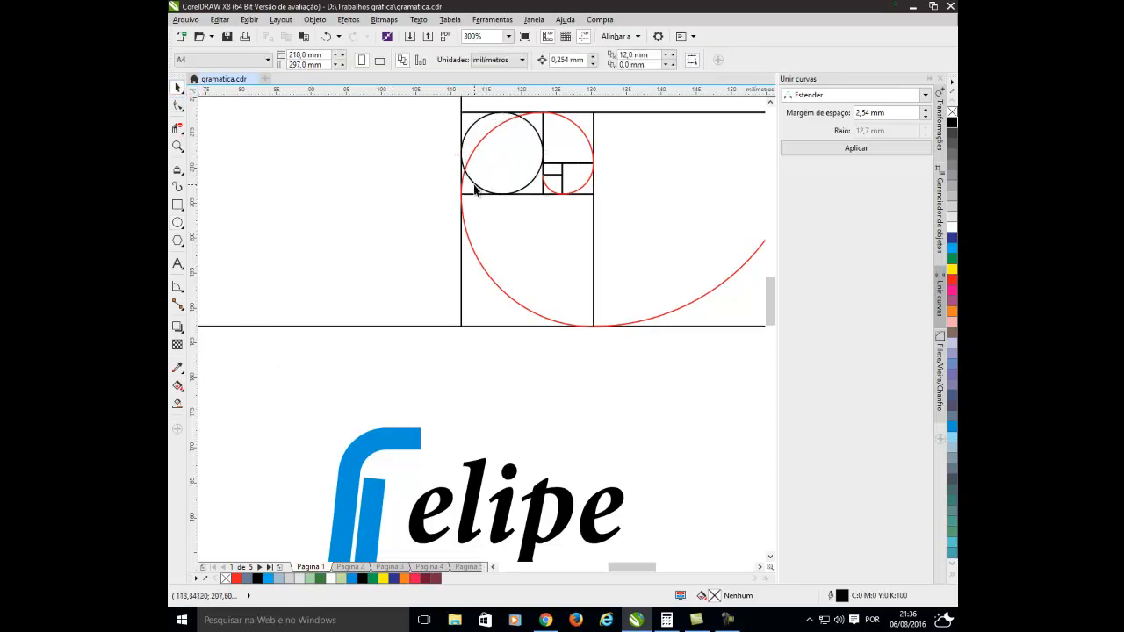
left_click(474, 190)
left_click_drag(501, 167, 355, 387)
scroll(356, 387, "down", 2)
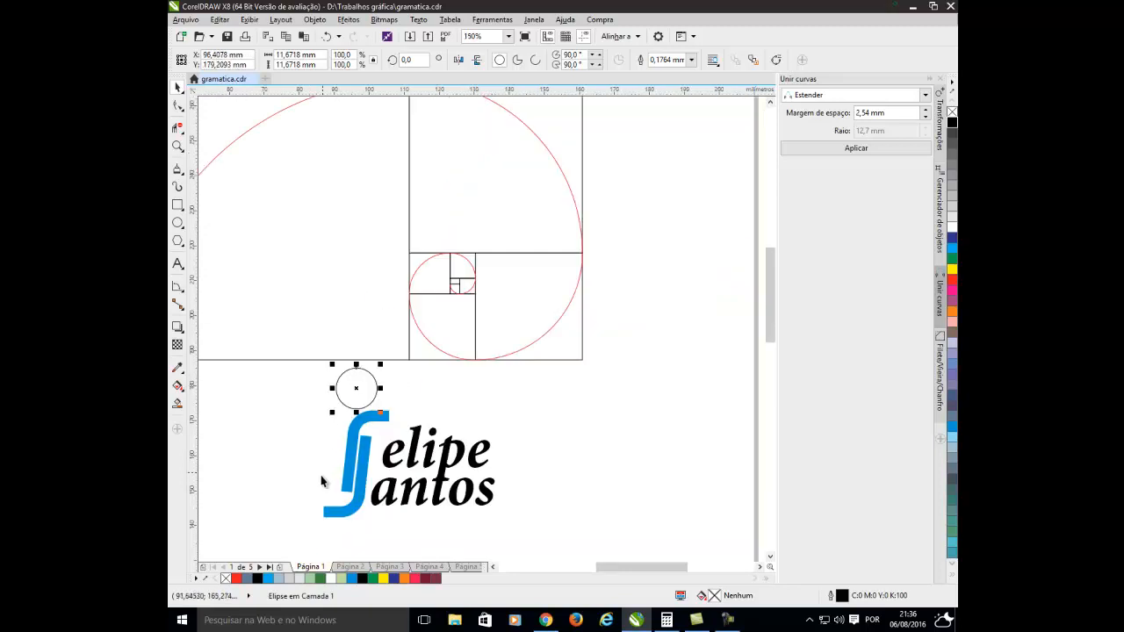
scroll(322, 481, "down", 2)
left_click_drag(768, 301, 762, 417)
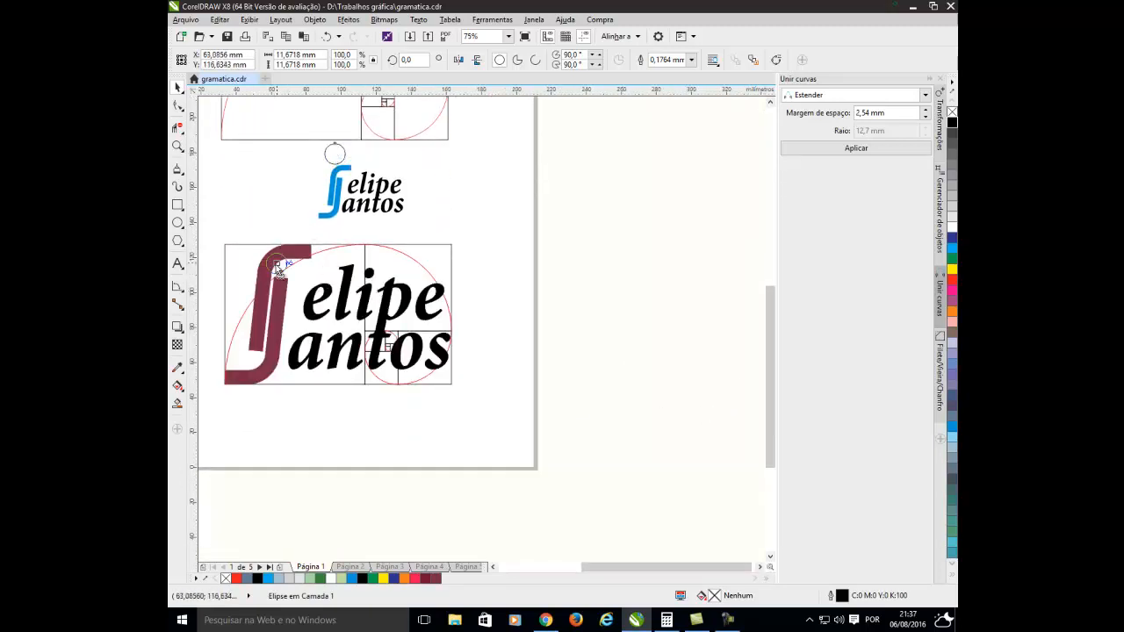
scroll(278, 267, "up", 6)
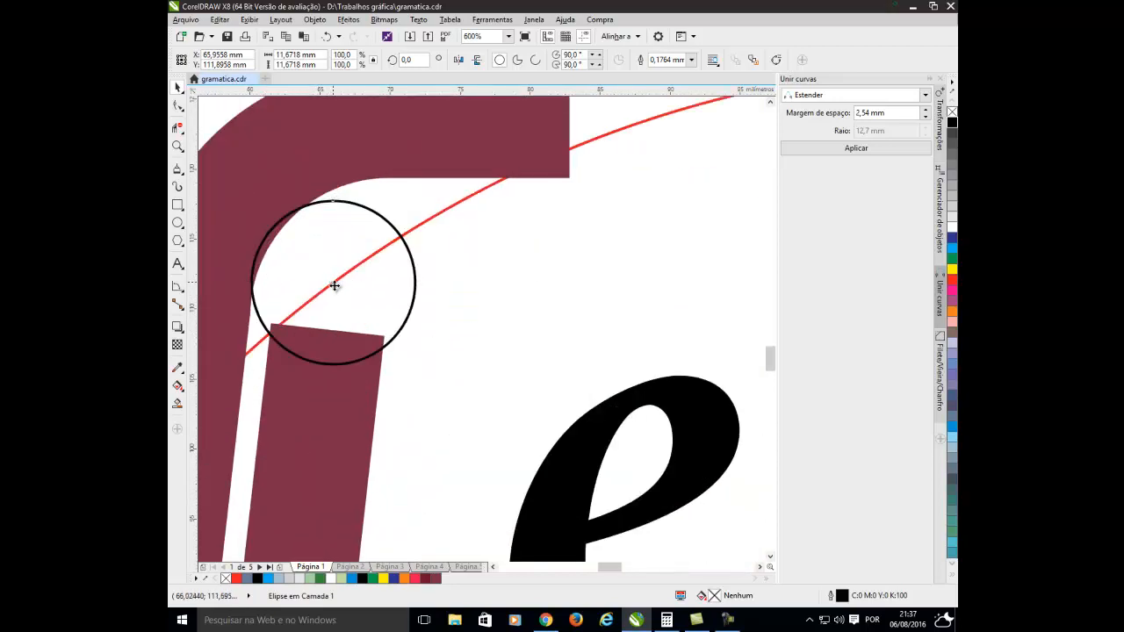
left_click_drag(335, 285, 374, 285)
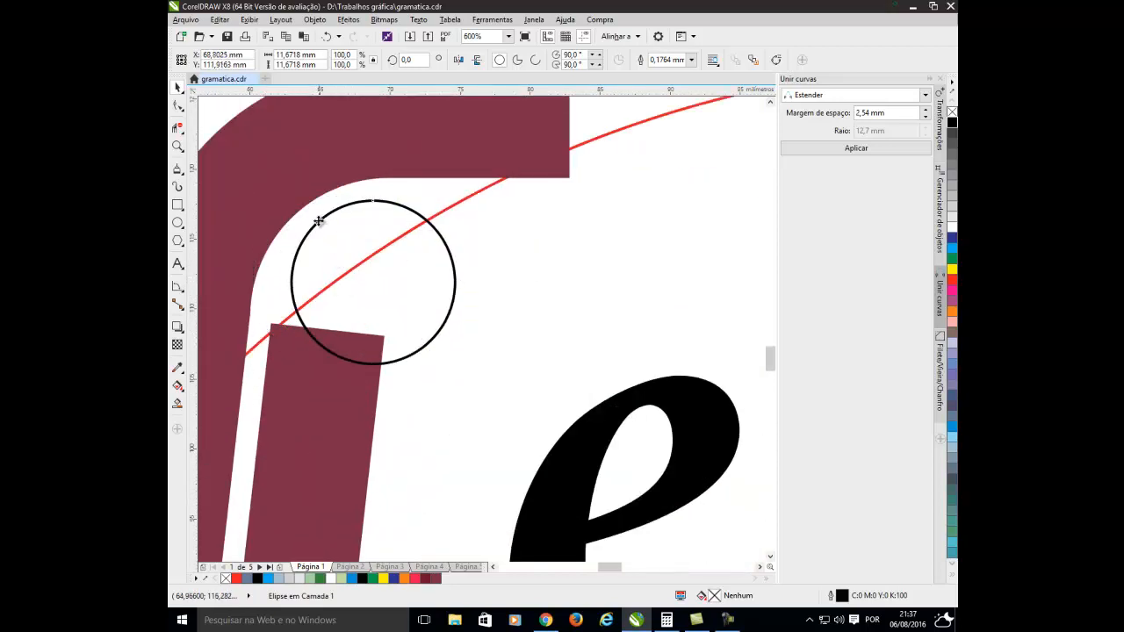
left_click_drag(318, 220, 298, 211)
Delete the 11.67 mm circle from the maroon mark's upper inner curve.
scroll(298, 212, "down", 4)
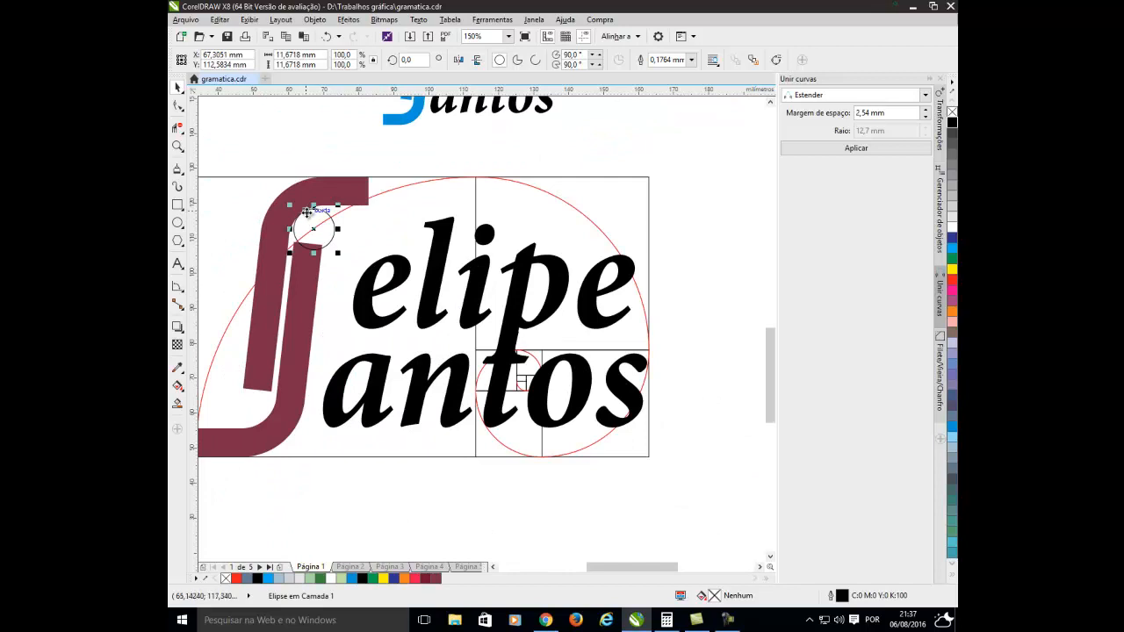
scroll(306, 211, "down", 1)
scroll(307, 143, "down", 2)
scroll(313, 122, "up", 1)
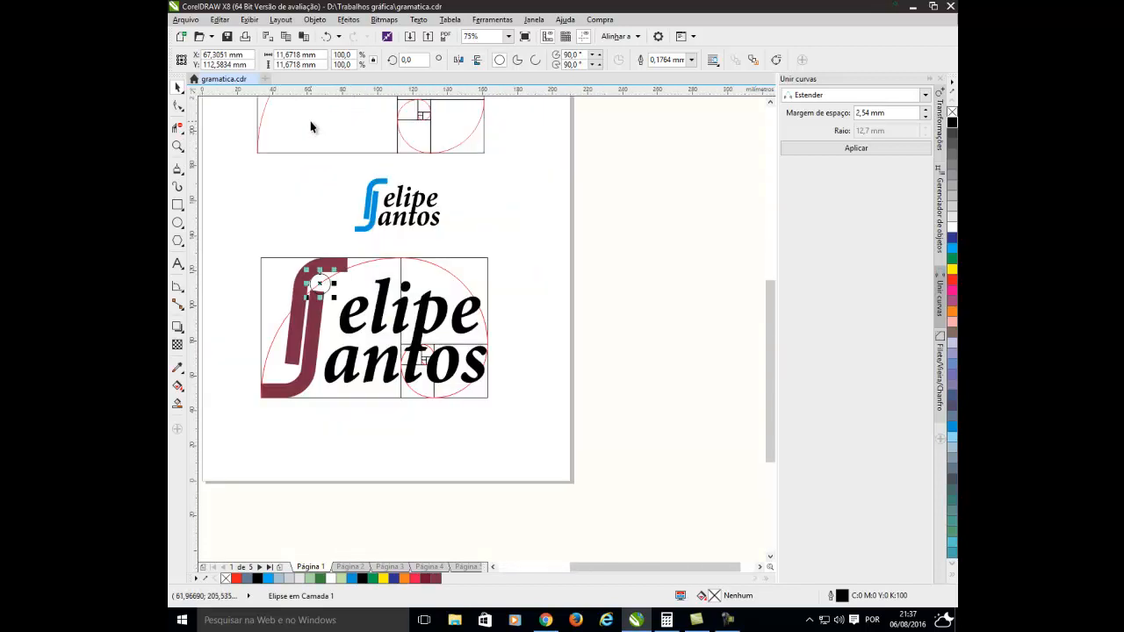
left_click(338, 206)
left_click_drag(768, 290, 768, 260)
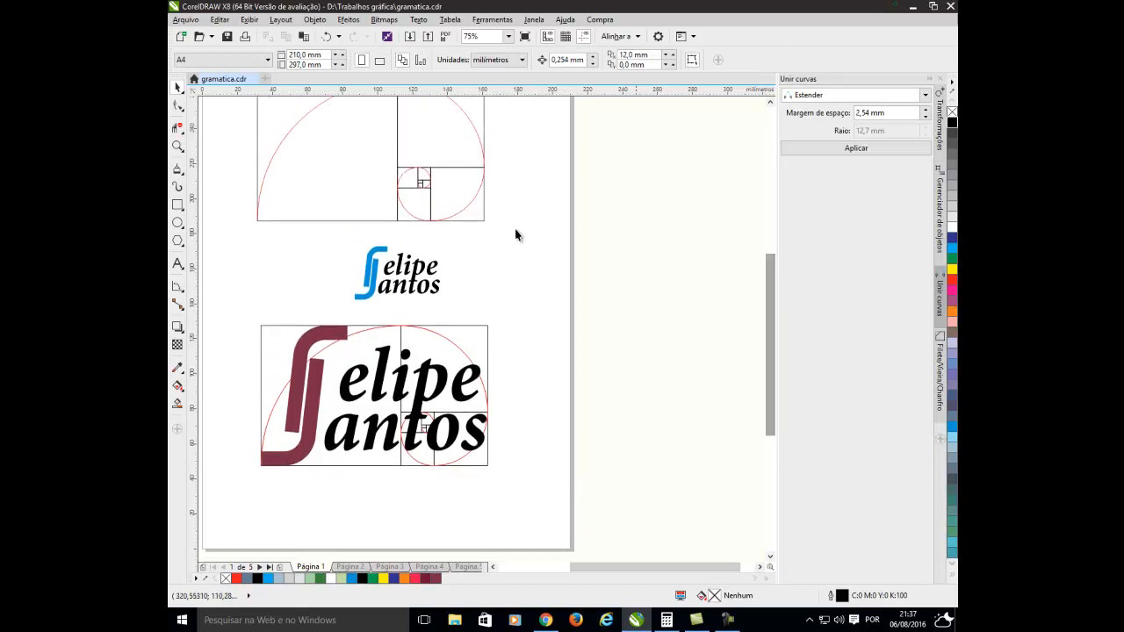
Draw a circle about 18.89 mm in diameter, inscribed in the next larger square of the top golden spiral.
scroll(427, 199, "up", 2)
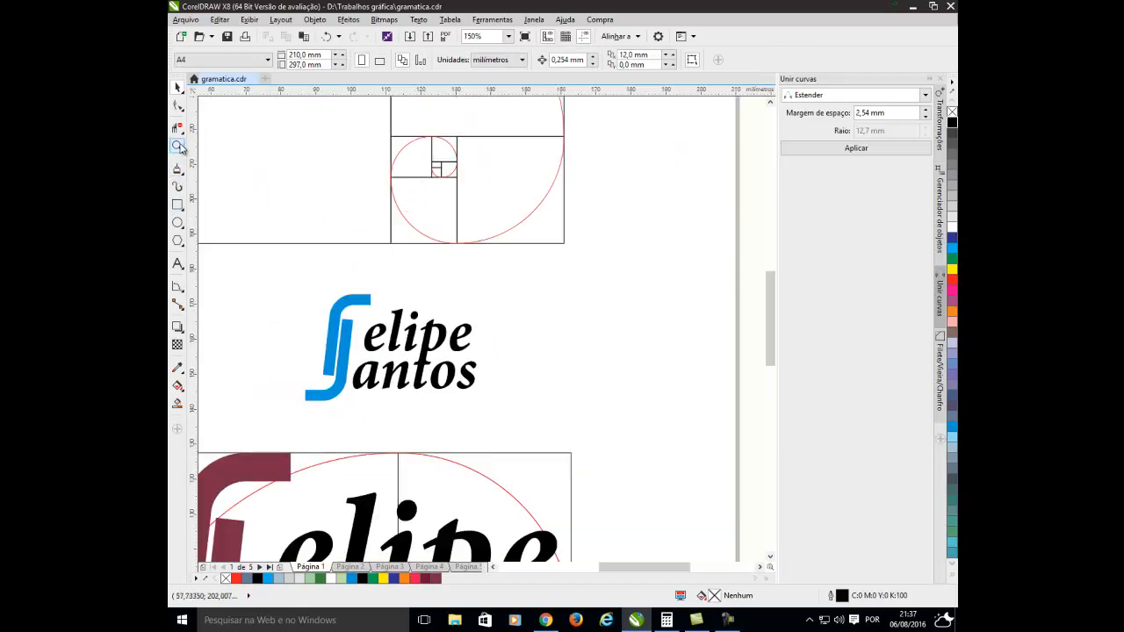
left_click(177, 222)
scroll(421, 214, "up", 2)
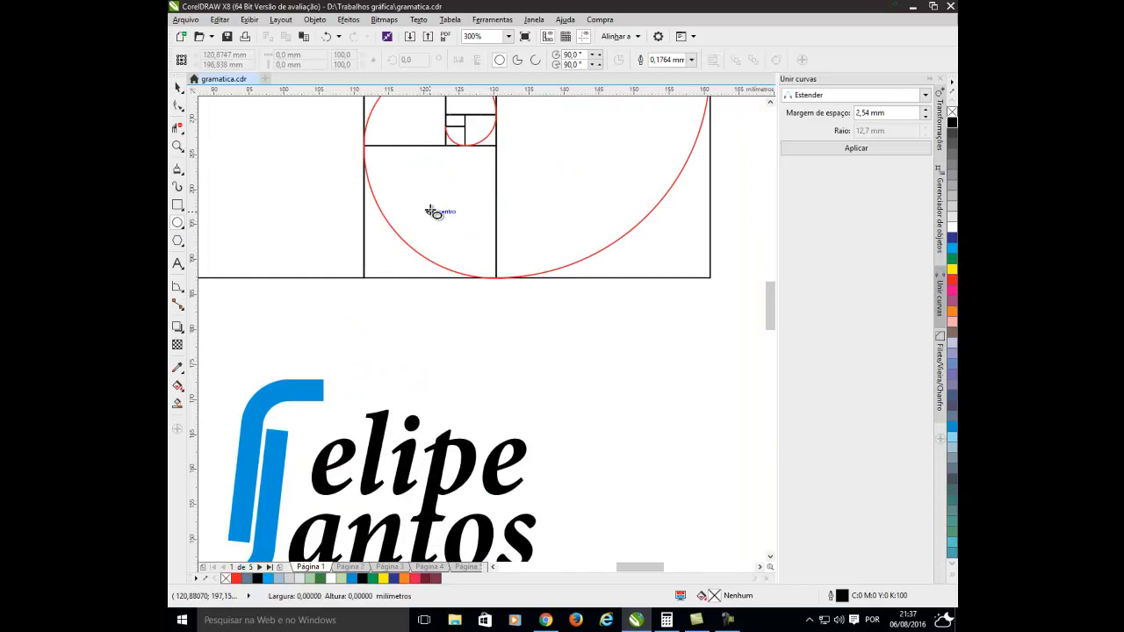
left_click_drag(432, 212, 468, 281)
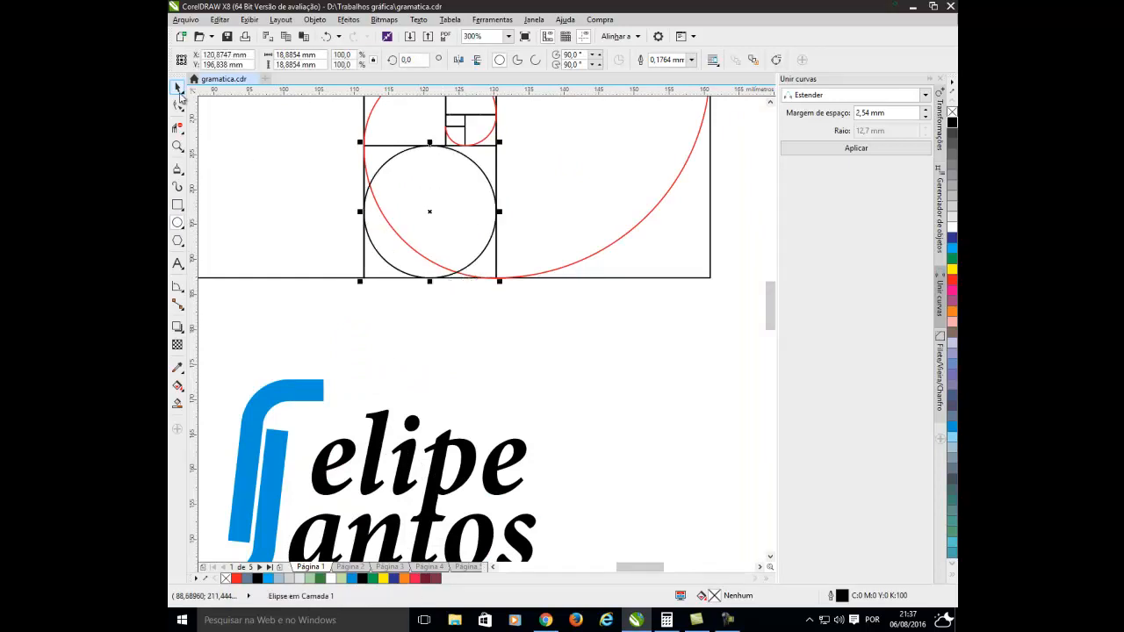
Move the 18.89 mm circle onto the large maroon mark so it fits the upper inner curve, and deselect it.
scroll(283, 271, "down", 4)
left_click_drag(325, 256, 251, 432)
scroll(211, 423, "up", 2)
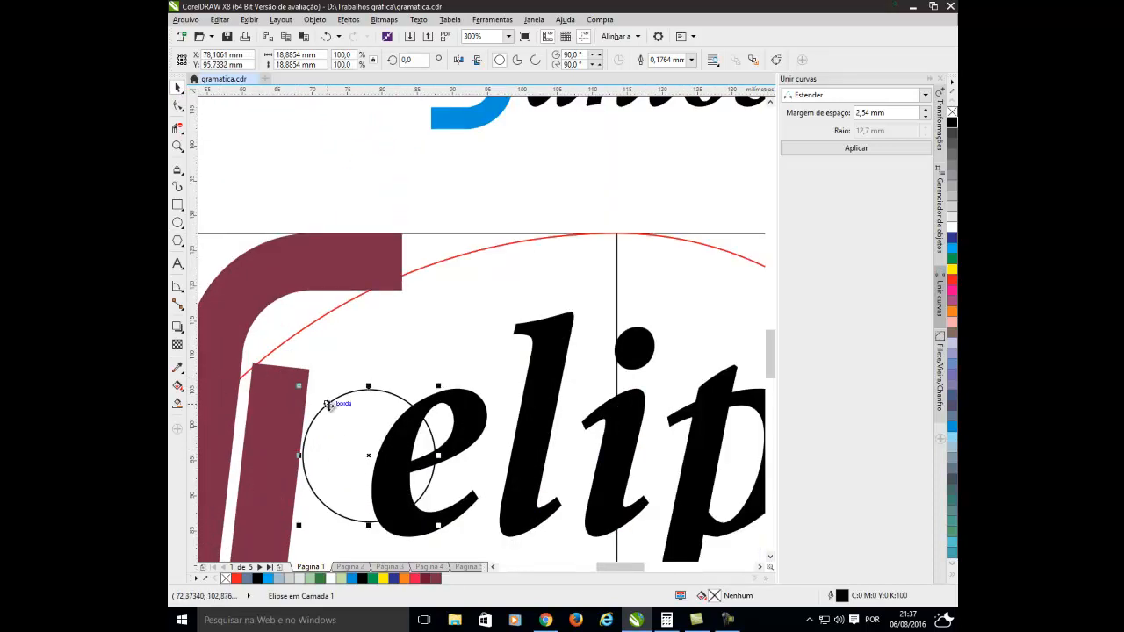
left_click_drag(327, 404, 269, 308)
scroll(272, 312, "down", 2)
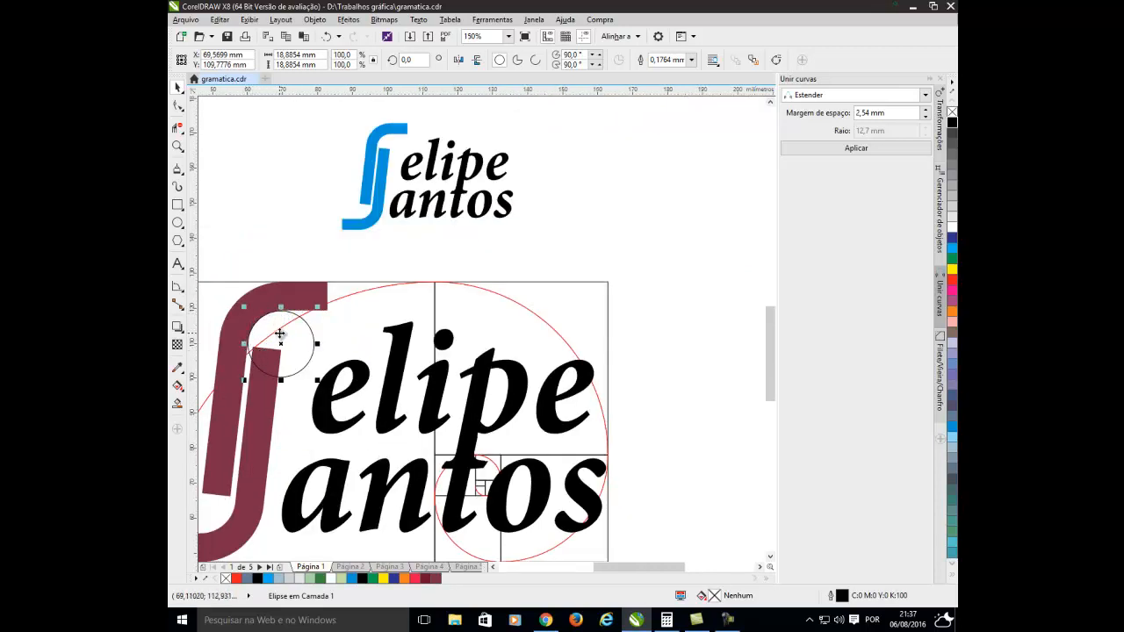
scroll(286, 348, "down", 2)
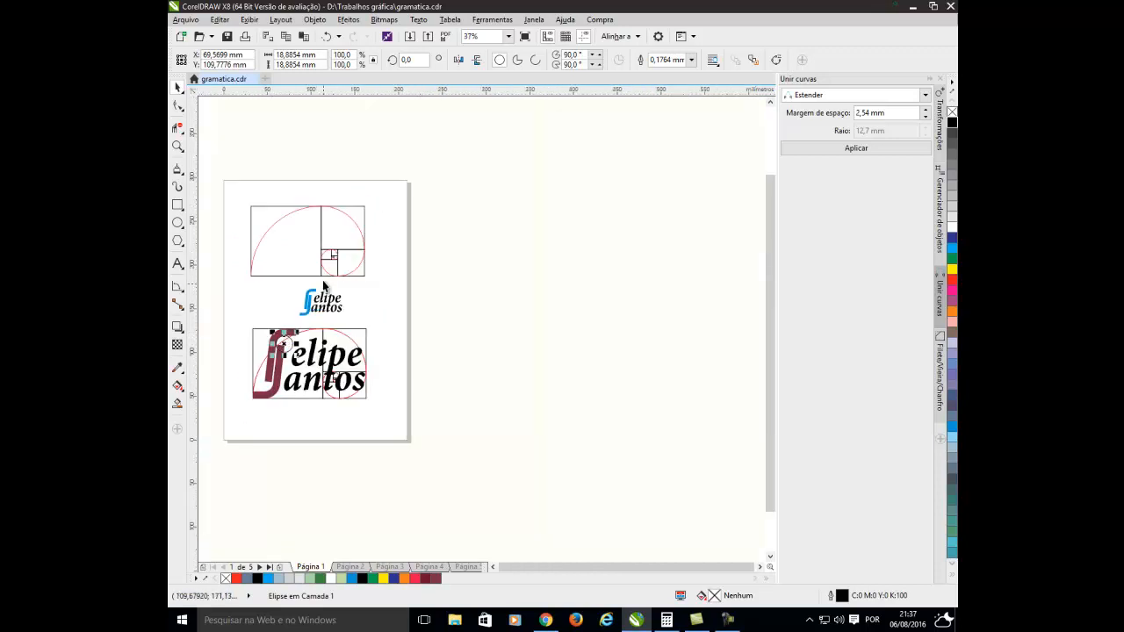
scroll(327, 265, "up", 2)
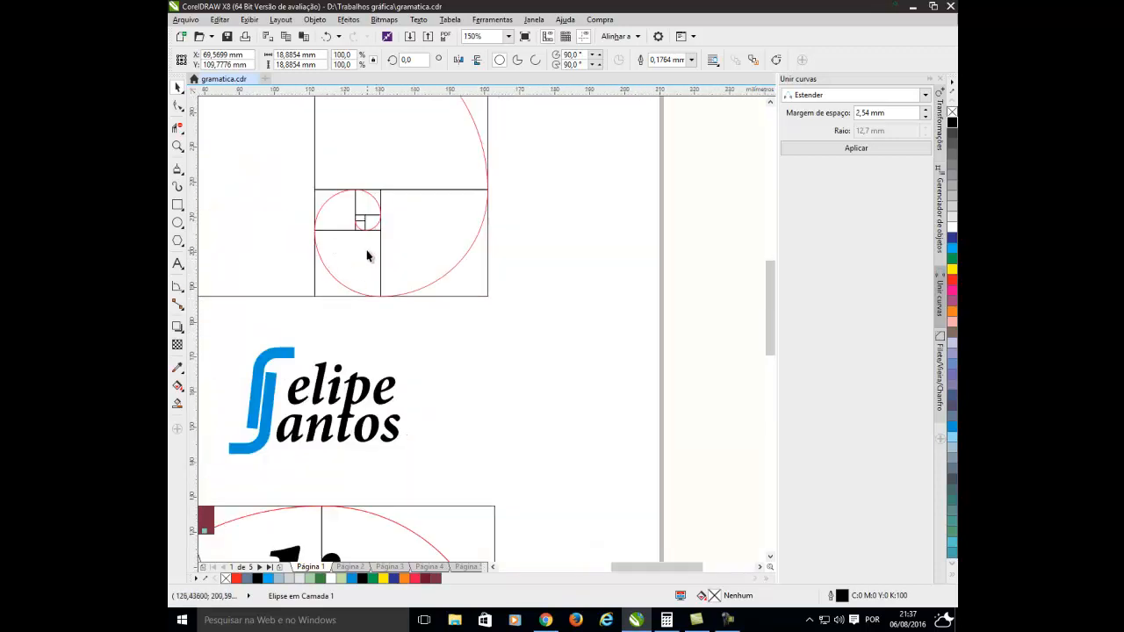
scroll(206, 427, "down", 3)
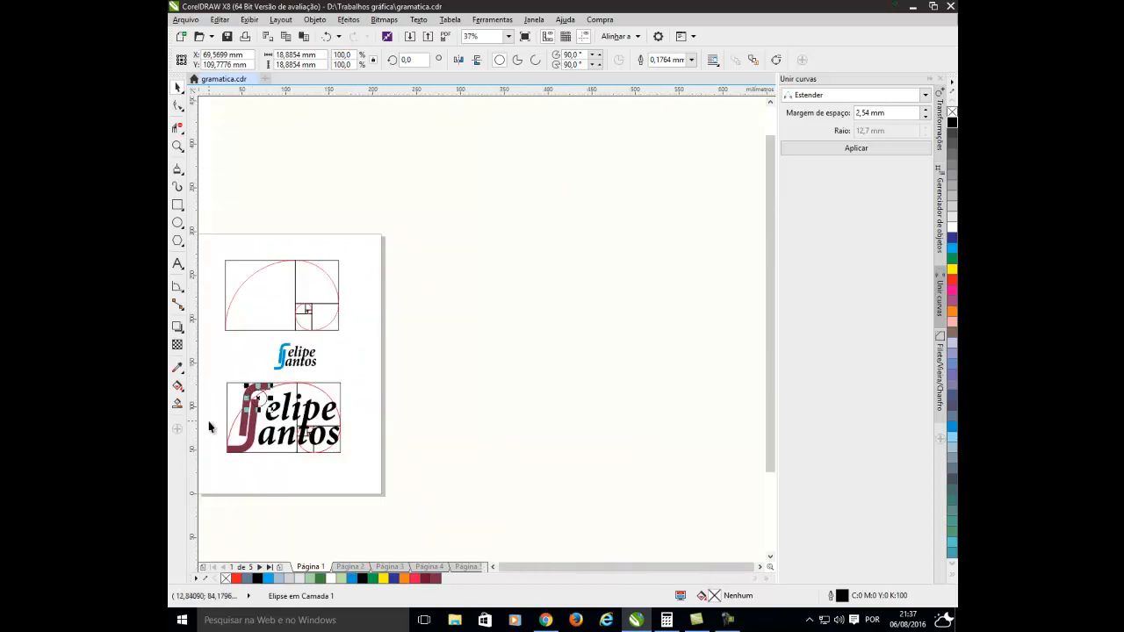
scroll(231, 396, "up", 3)
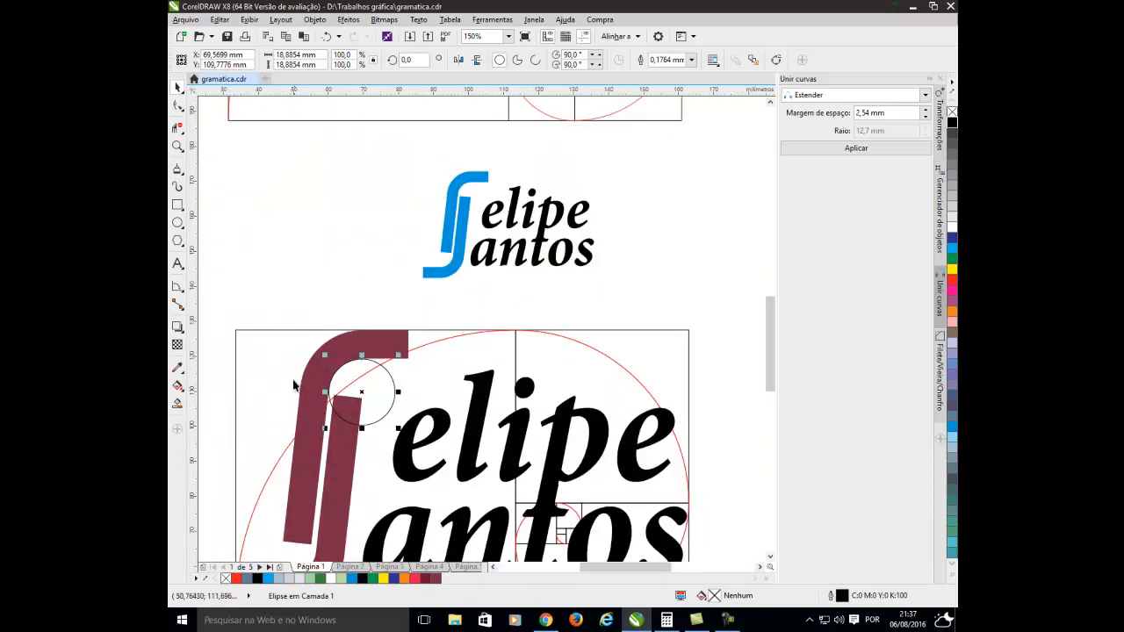
left_click(231, 322)
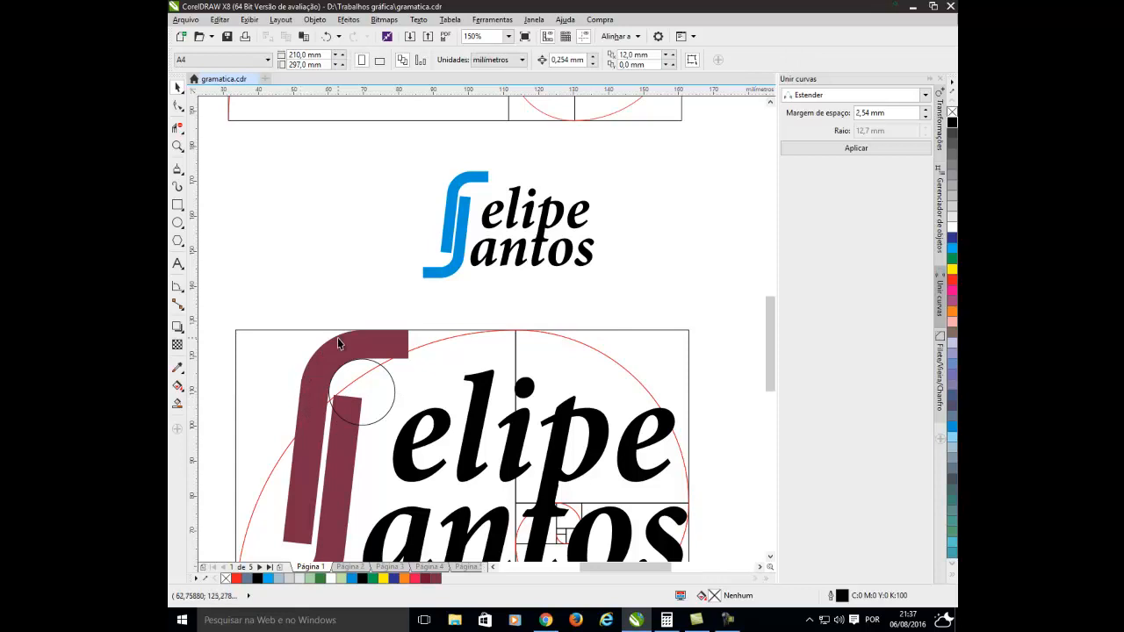
Draw a circle about 30.56 mm in diameter, inscribed in the lower-right square of the top golden spiral.
scroll(337, 338, "down", 2)
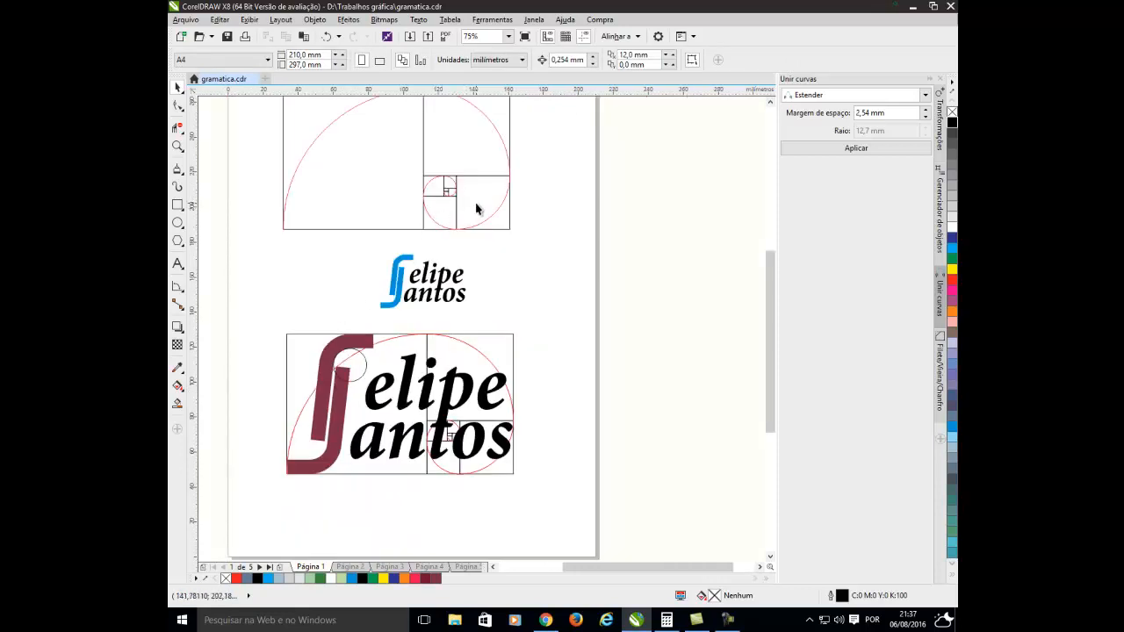
left_click(477, 208)
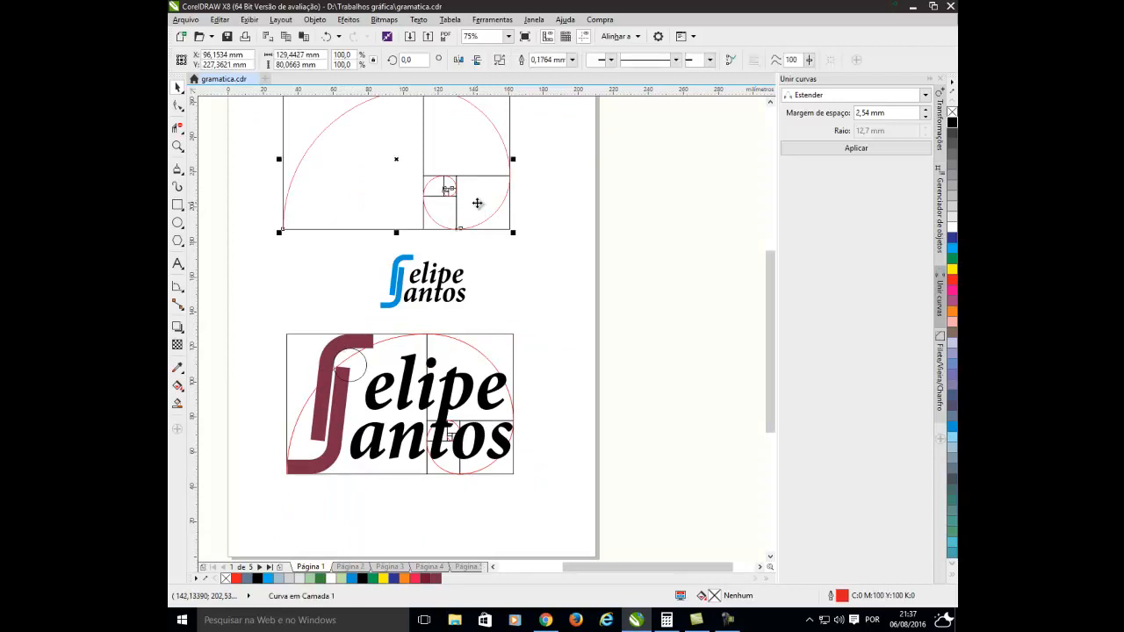
left_click(234, 207)
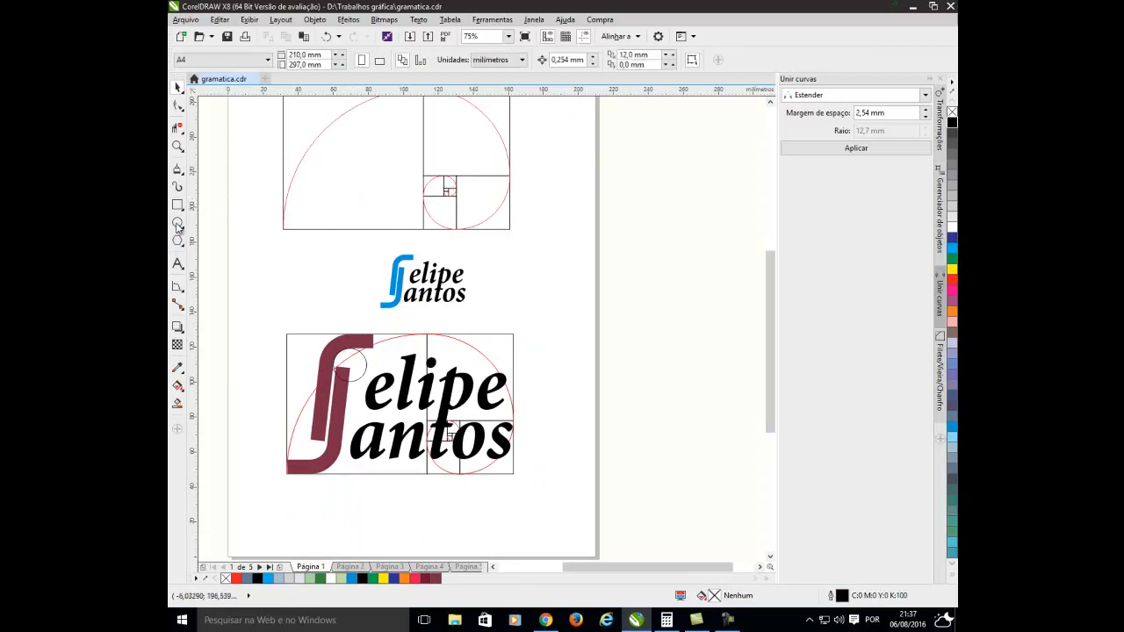
left_click(177, 222)
scroll(499, 220, "up", 2)
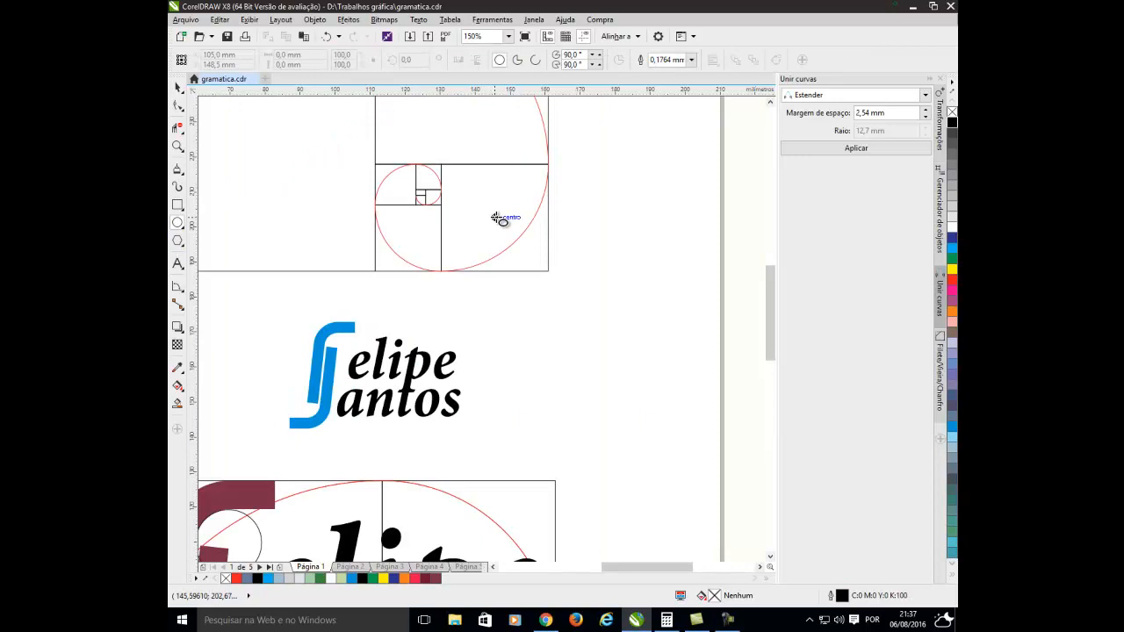
left_click_drag(497, 218, 519, 274)
left_click(178, 88)
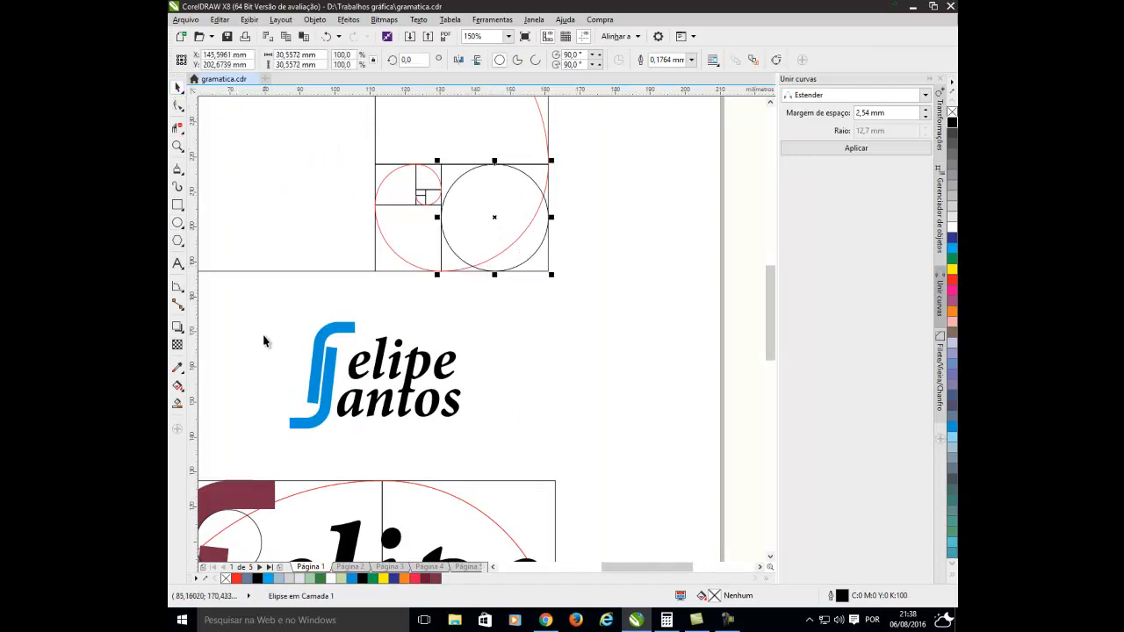
Try to fit the 30.56 mm circle to the upper outer curve of the maroon mark and compare the two arcs.
left_click(265, 337)
scroll(264, 337, "down", 2)
scroll(218, 418, "up", 1)
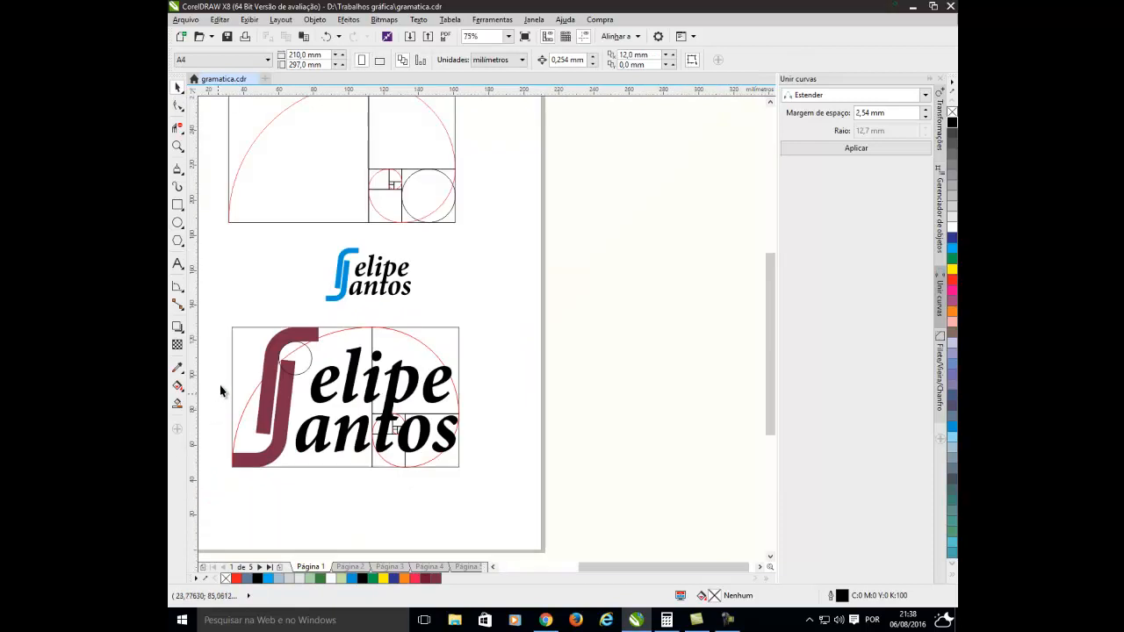
left_click(420, 208)
left_click_drag(419, 207, 358, 458)
scroll(281, 332, "up", 2)
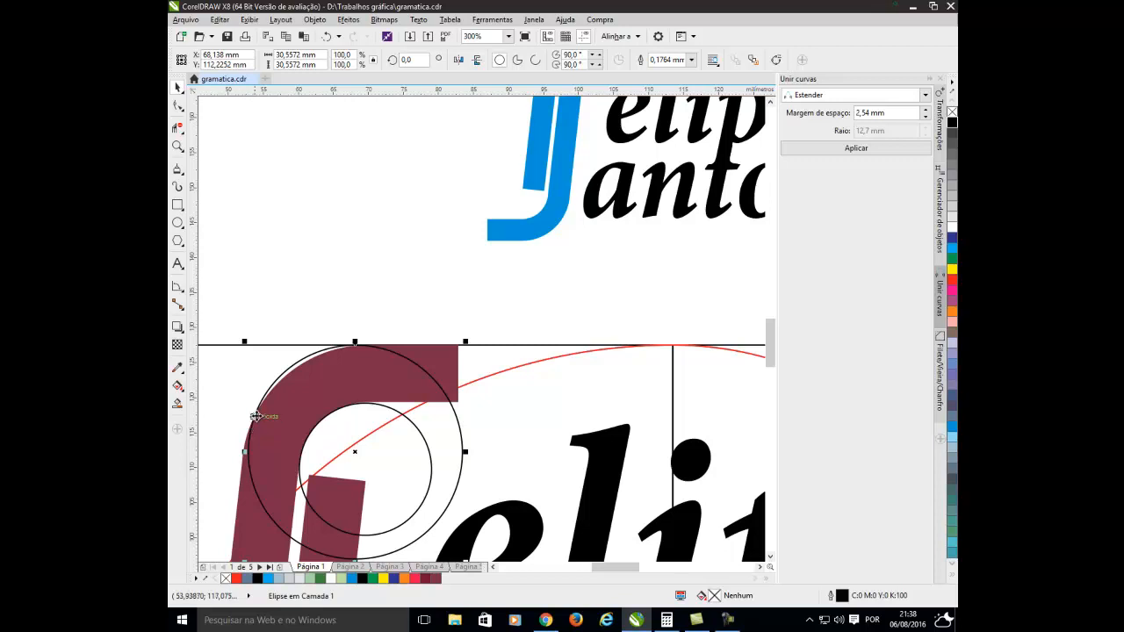
scroll(275, 402, "up", 2)
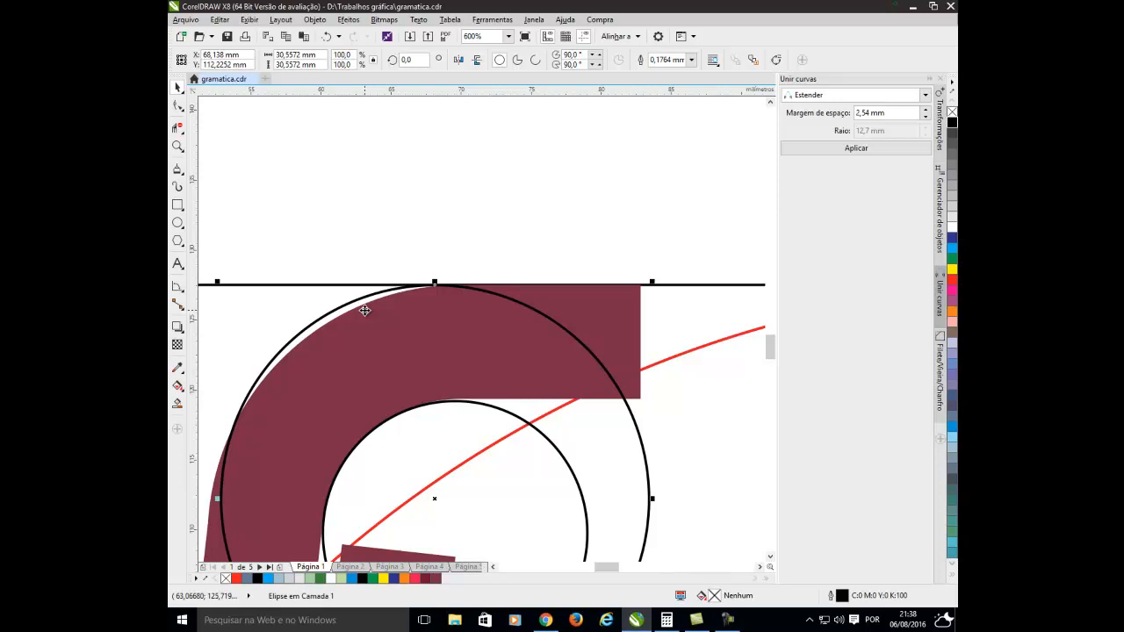
scroll(364, 310, "down", 4)
scroll(307, 417, "up", 3)
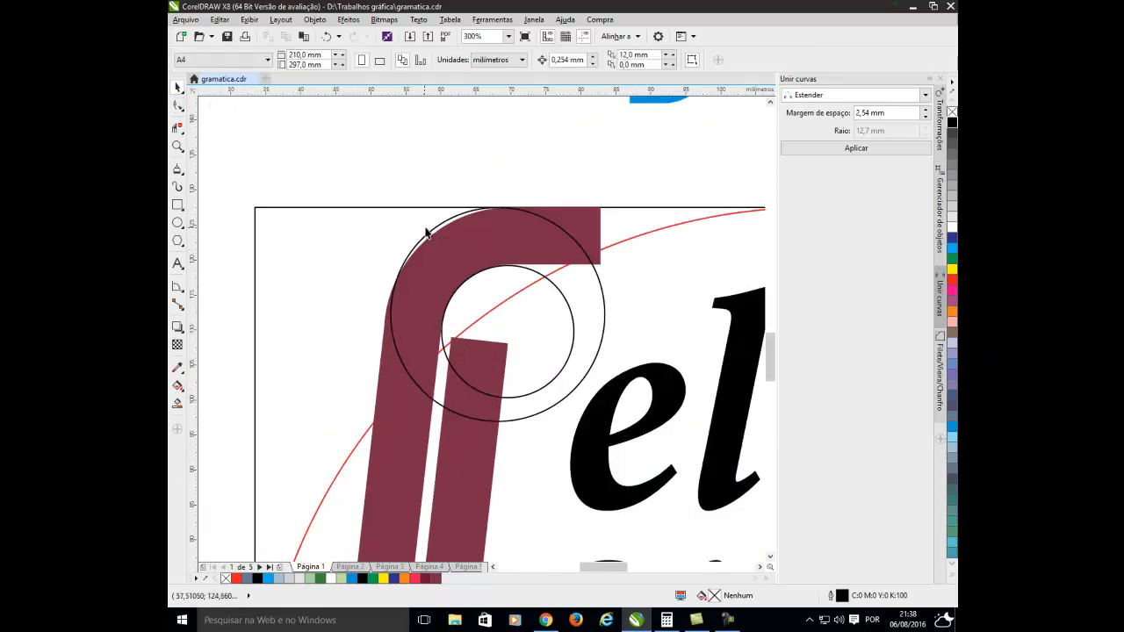
Remove the 30.56 mm circle from the mark's outer curve and select the top golden spiral.
key("Escape")
scroll(437, 250, "down", 5)
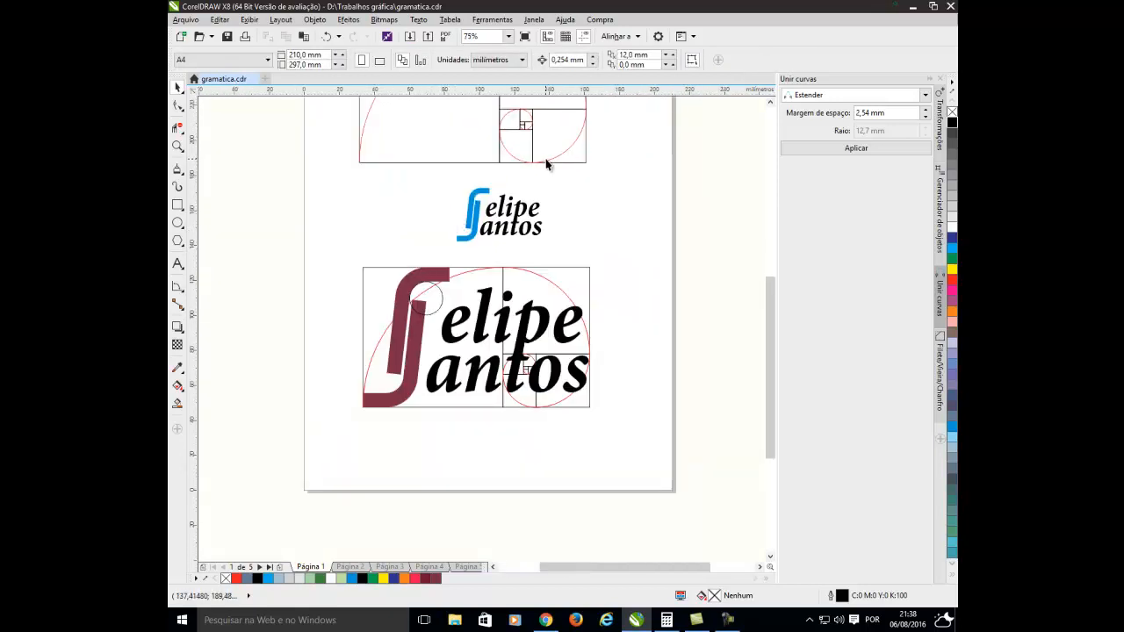
left_click(550, 162)
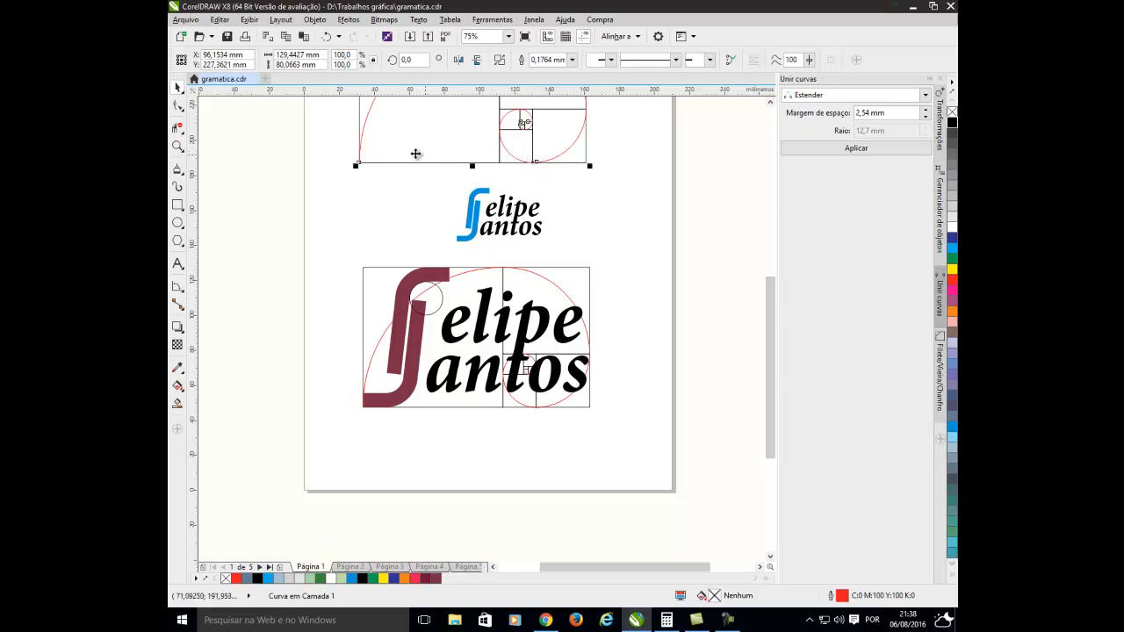
Duplicate the top golden spiral curve beside the small blue logo and scale the copy down by dividing its width by 1,618.
left_click_drag(370, 139, 260, 252)
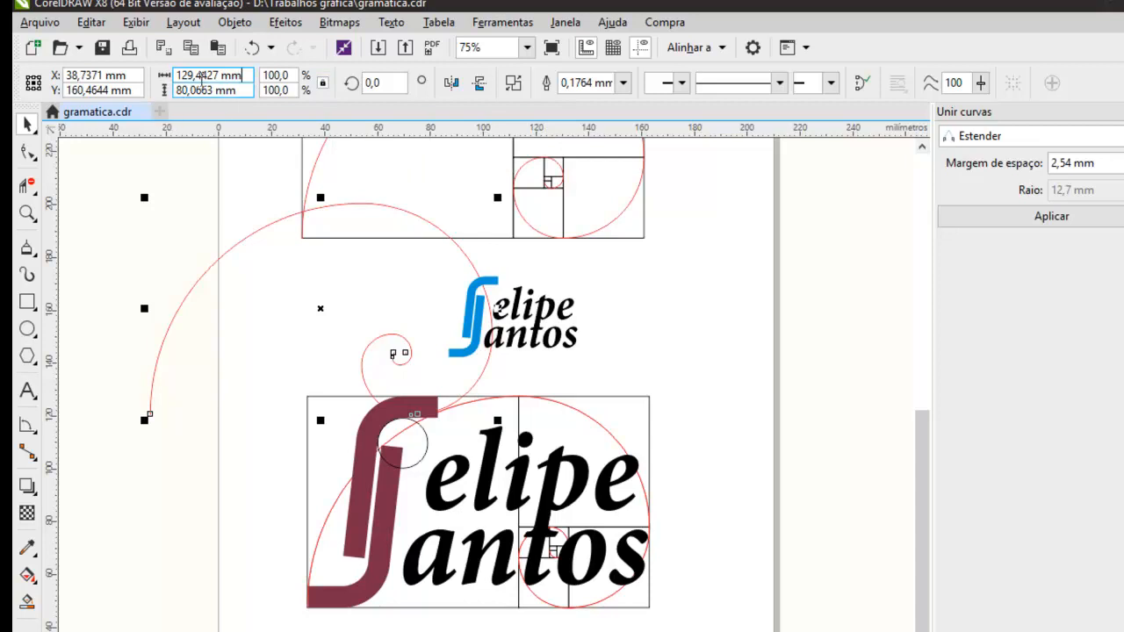
type("/1,618")
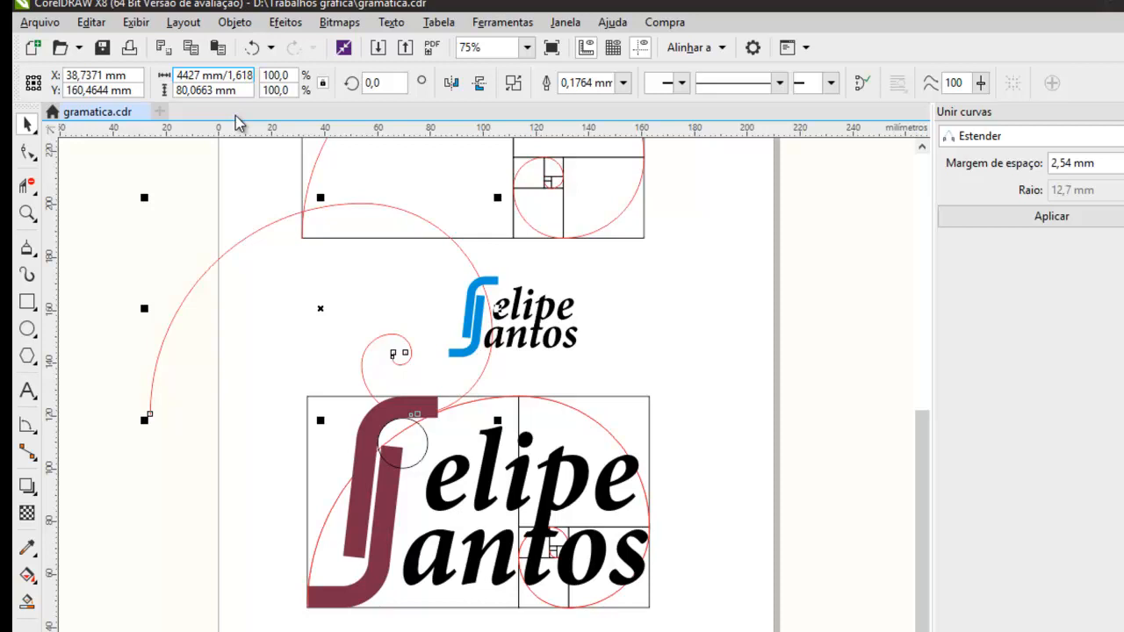
key("Return")
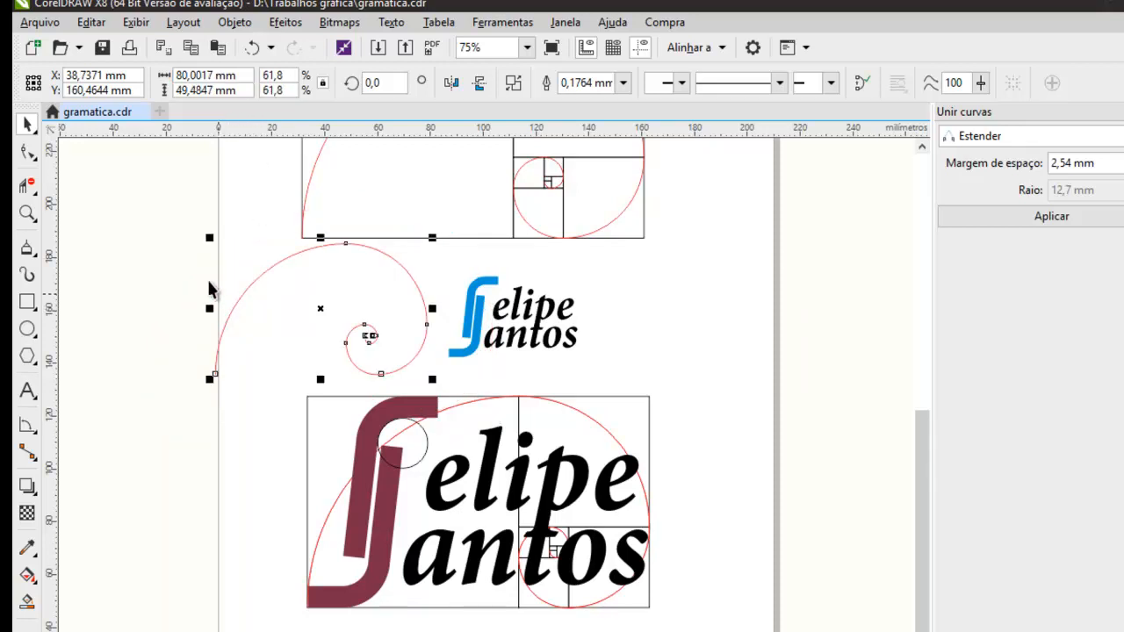
left_click(182, 268)
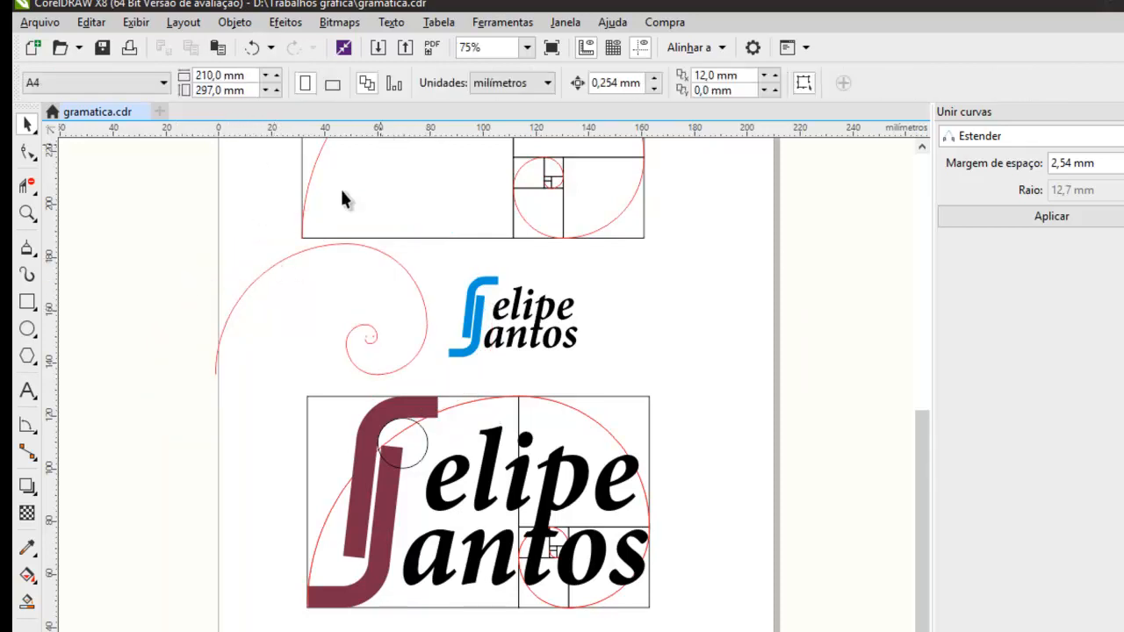
Mirror the reduced spiral horizontally, move it onto the top of the large maroon mark, and mirror it vertically.
left_click(334, 244)
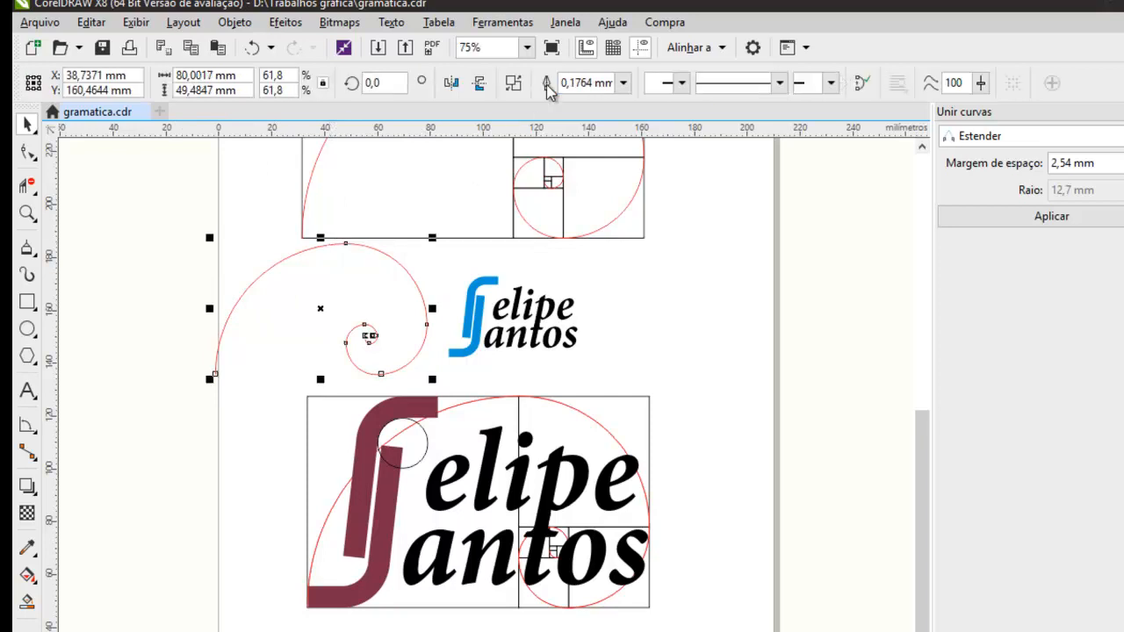
left_click(451, 83)
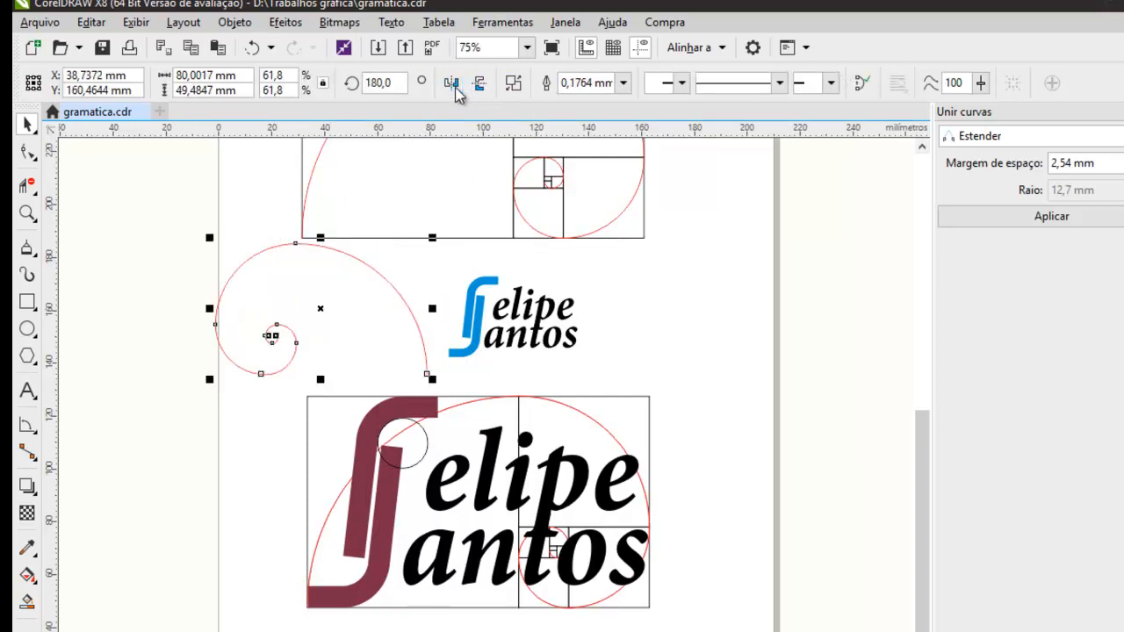
left_click_drag(225, 302, 354, 442)
scroll(355, 441, "up", 2)
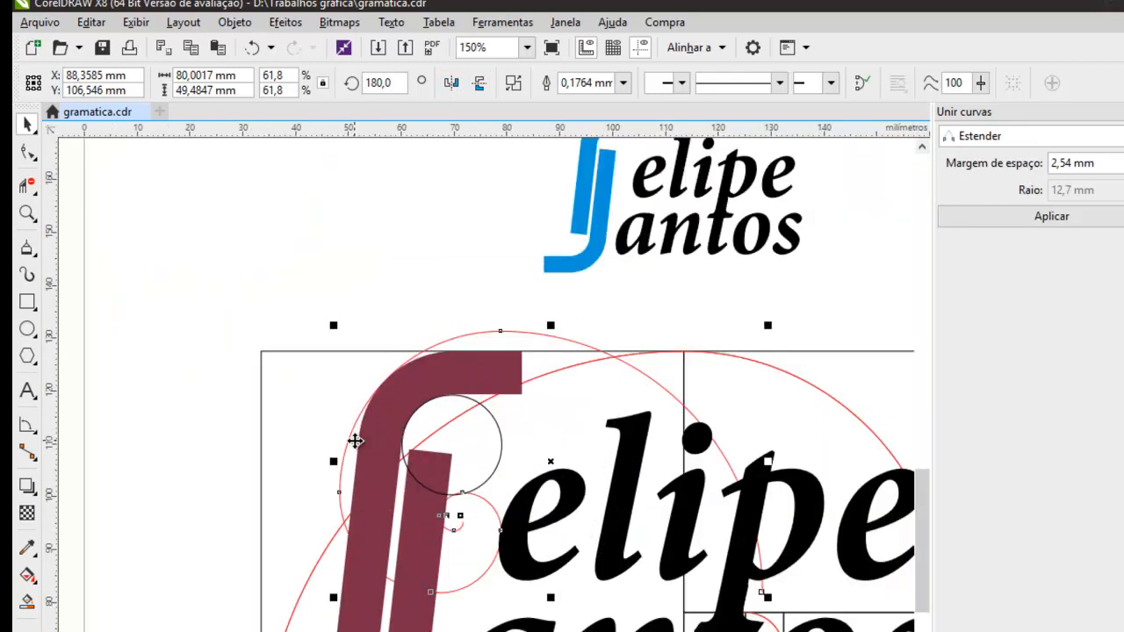
left_click(478, 82)
scroll(383, 396, "up", 1)
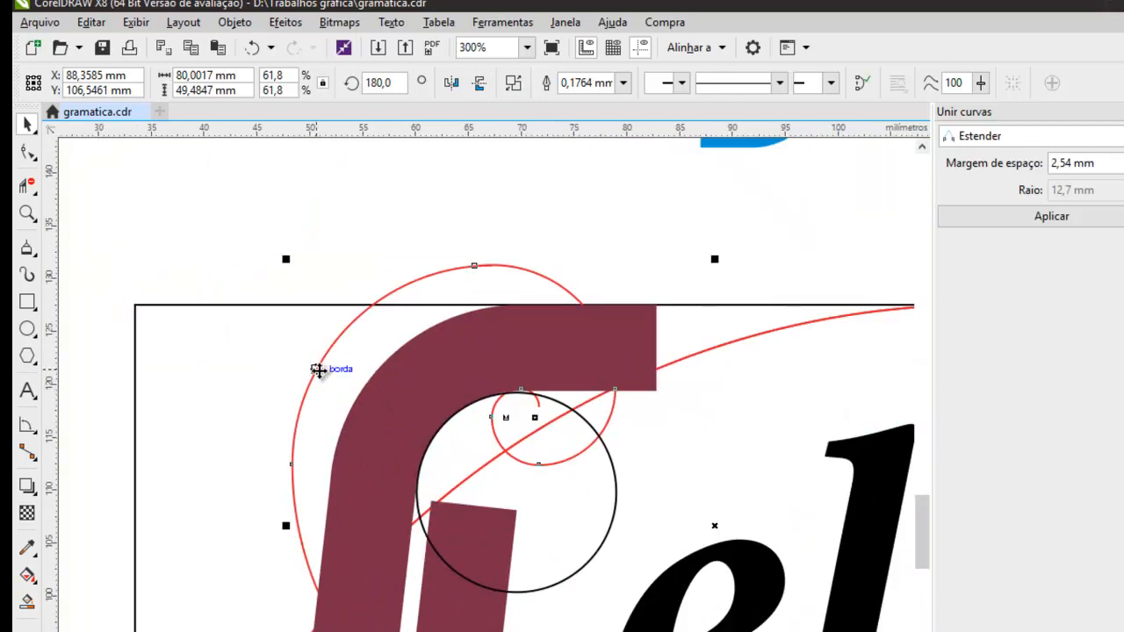
Try to fit the reduced spiral to the maroon mark's upper outer curve, compare the two, and delete the spiral.
left_click_drag(318, 370, 351, 408)
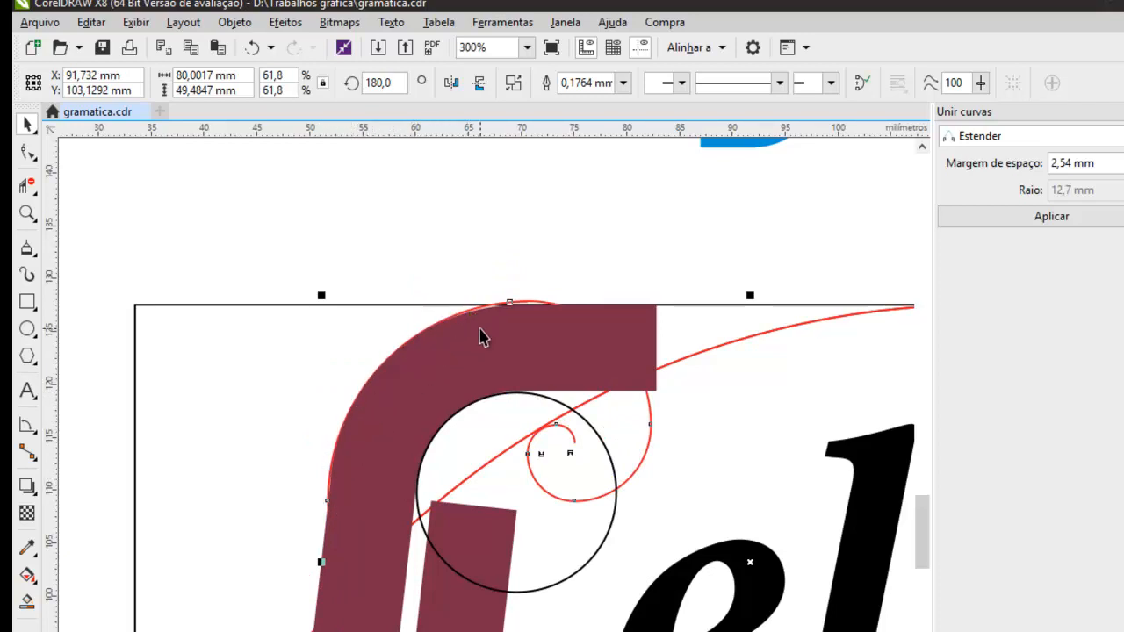
scroll(481, 337, "down", 3)
left_click(377, 497)
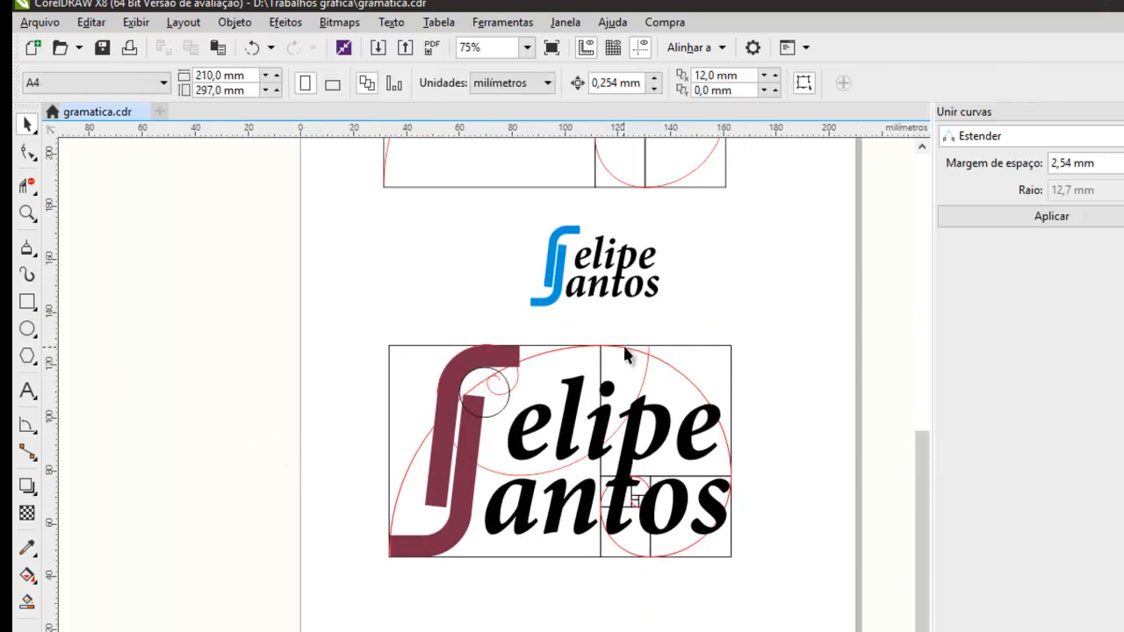
left_click_drag(650, 376, 384, 415)
key("Delete")
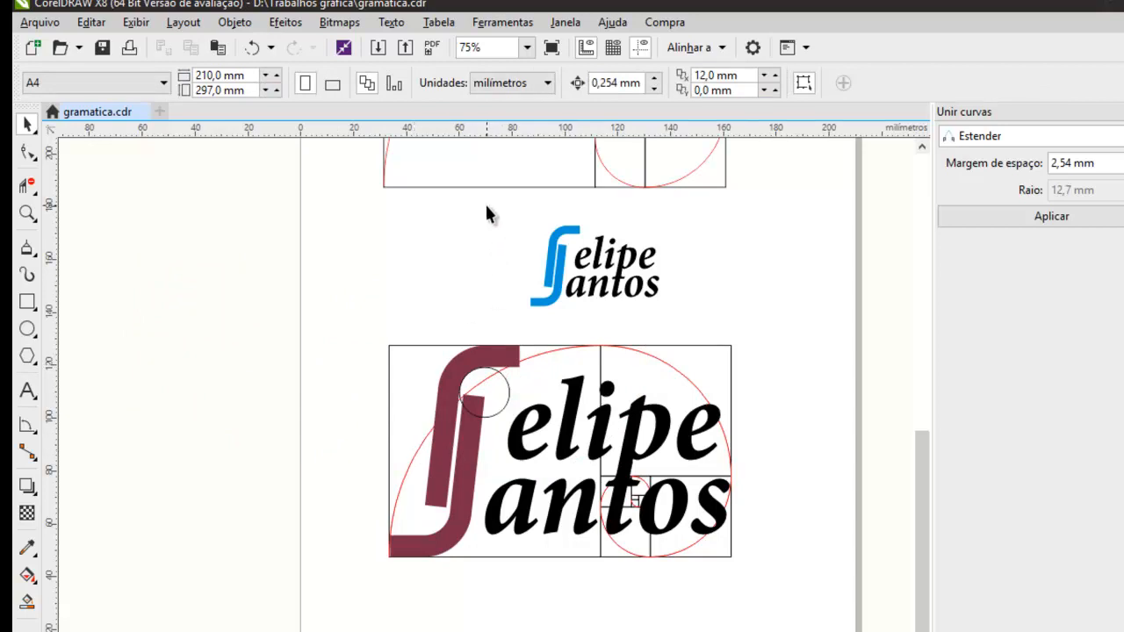
Select both pieces of the large maroon mark with its two text lines and place a copy below the golden rectangle.
left_click(441, 451)
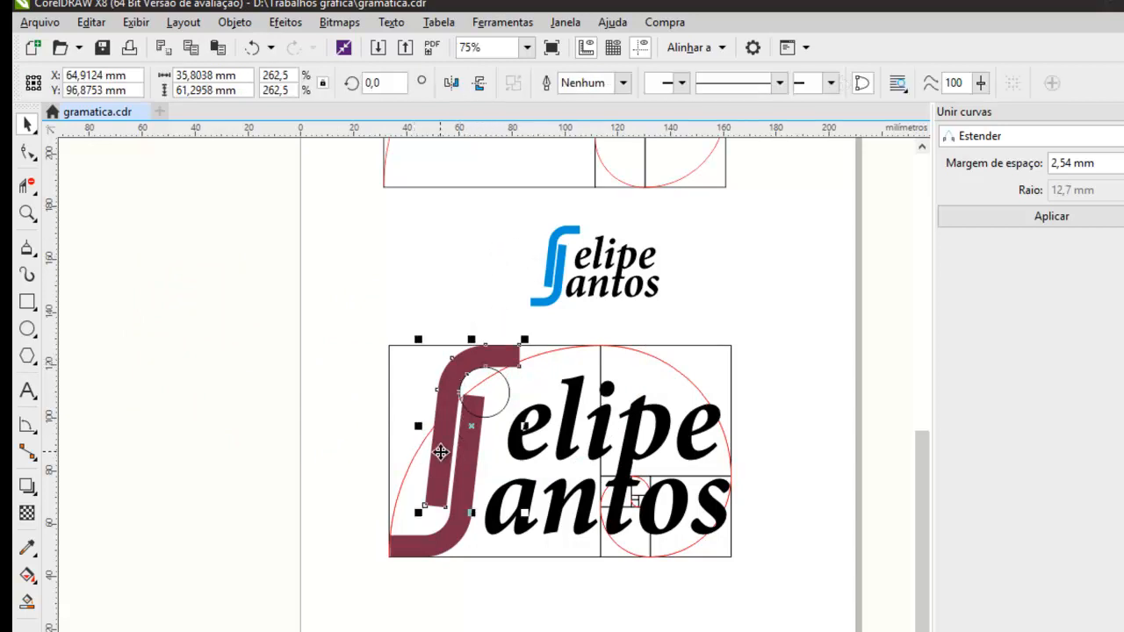
left_click(450, 544, "shift")
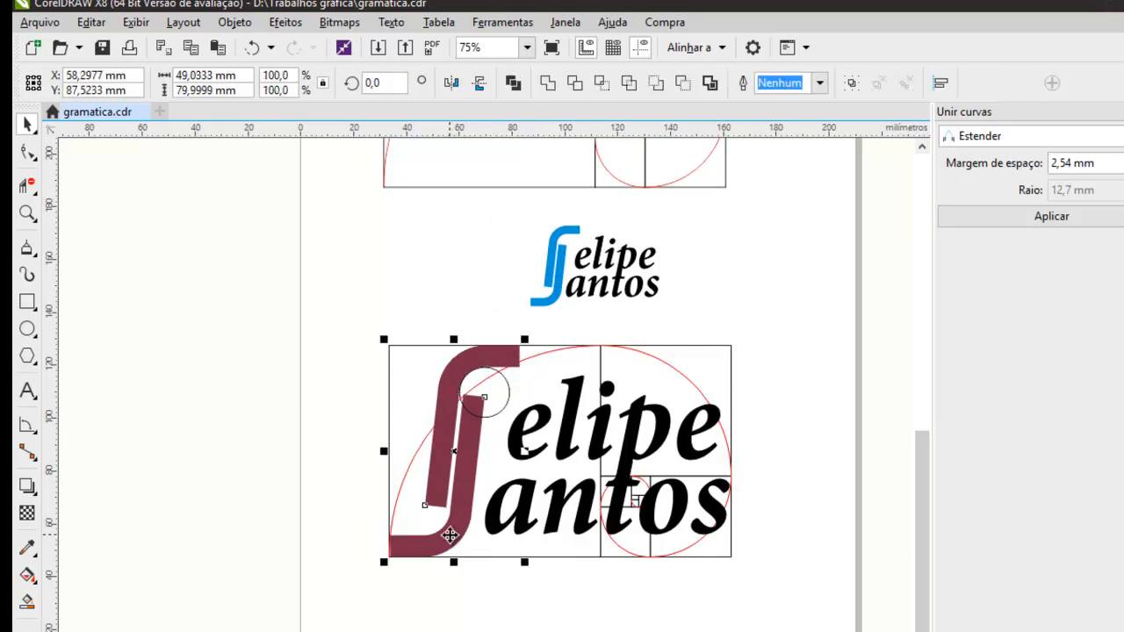
left_click(542, 459, "shift")
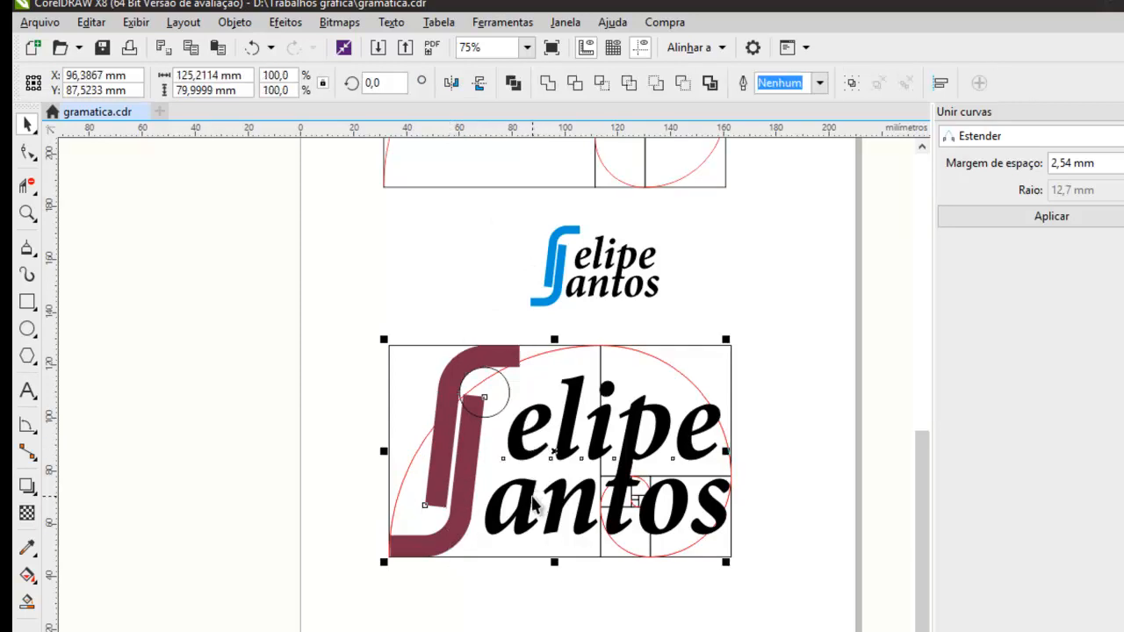
left_click(536, 501, "shift")
scroll(557, 462, "down", 2)
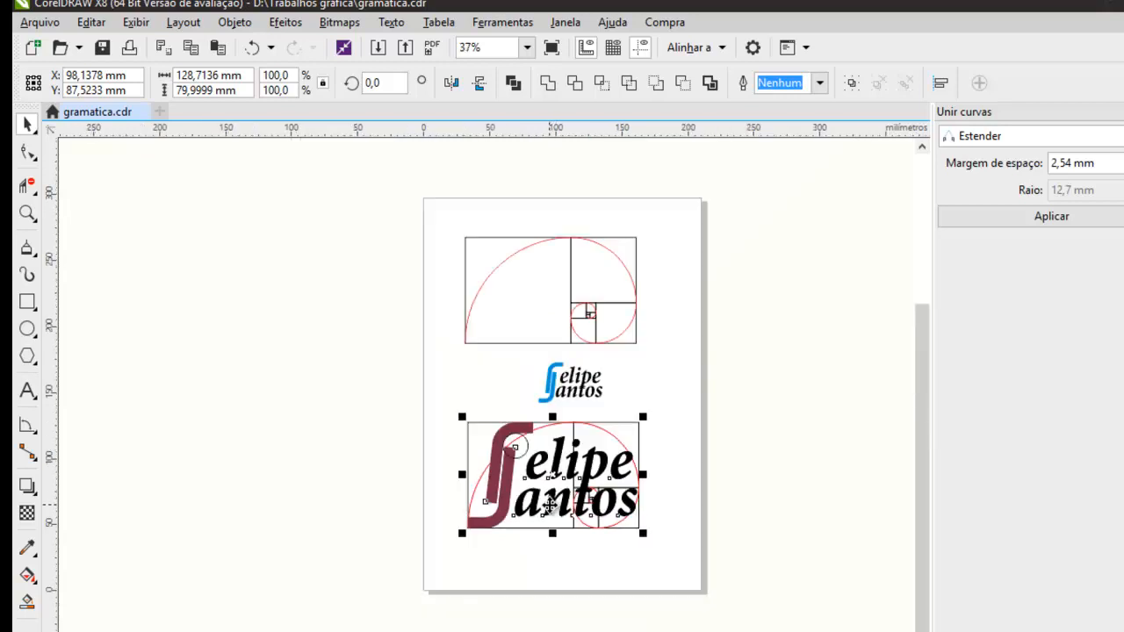
scroll(559, 460, "up", 2)
left_click_drag(560, 459, 518, 631)
right_click(518, 631)
scroll(448, 631, "up", 1)
scroll(501, 631, "down", 1)
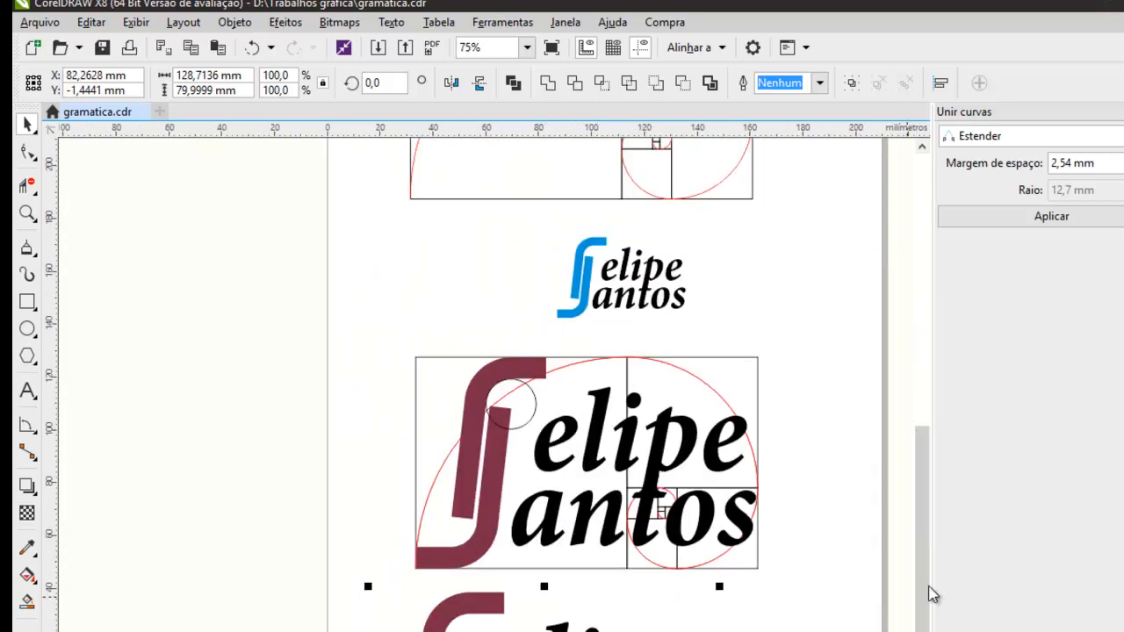
Shift the copied logo slightly so it sits beneath the golden rectangle across the page's lower edge, and deselect it.
left_click_drag(922, 591, 922, 631)
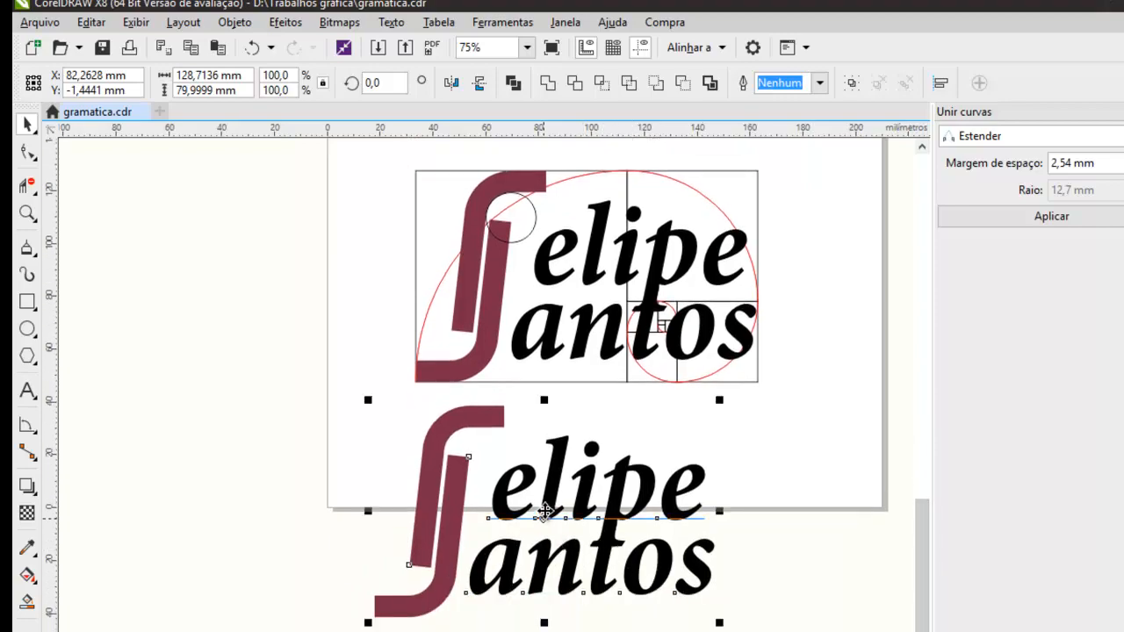
left_click_drag(545, 510, 565, 526)
left_click_drag(539, 381, 540, 381)
left_click(372, 376)
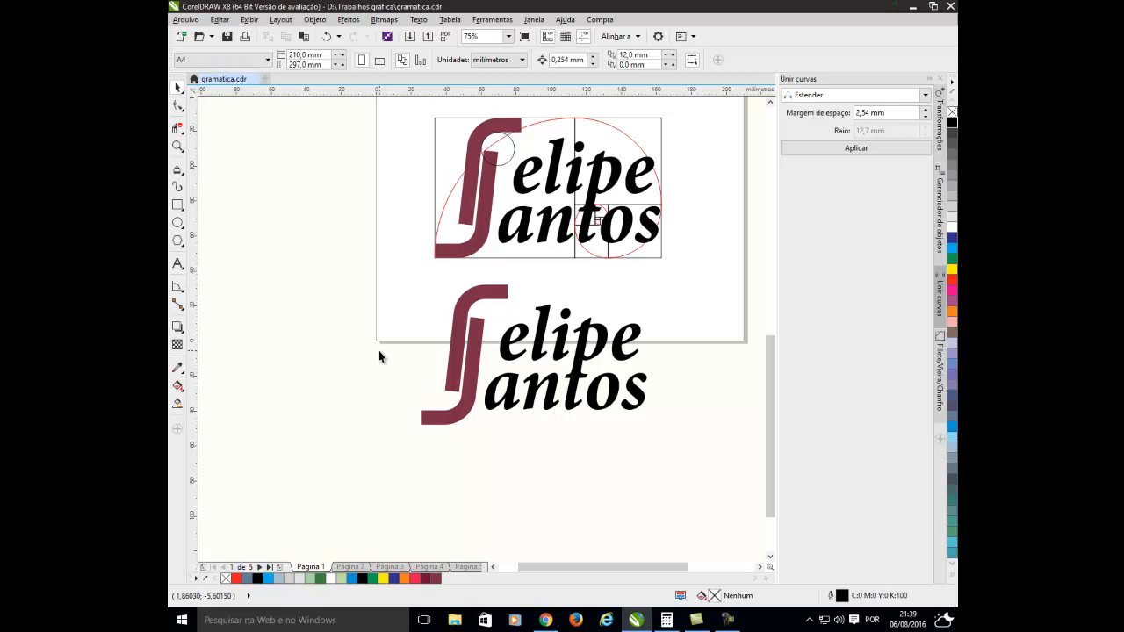
left_click_drag(371, 273, 685, 457)
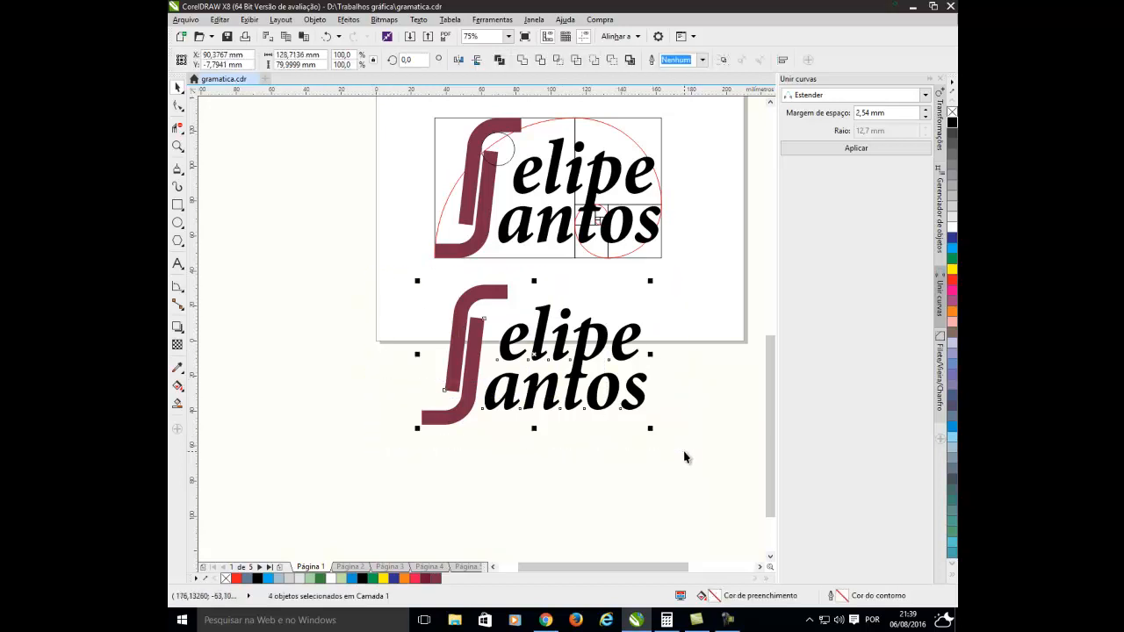
left_click(634, 447)
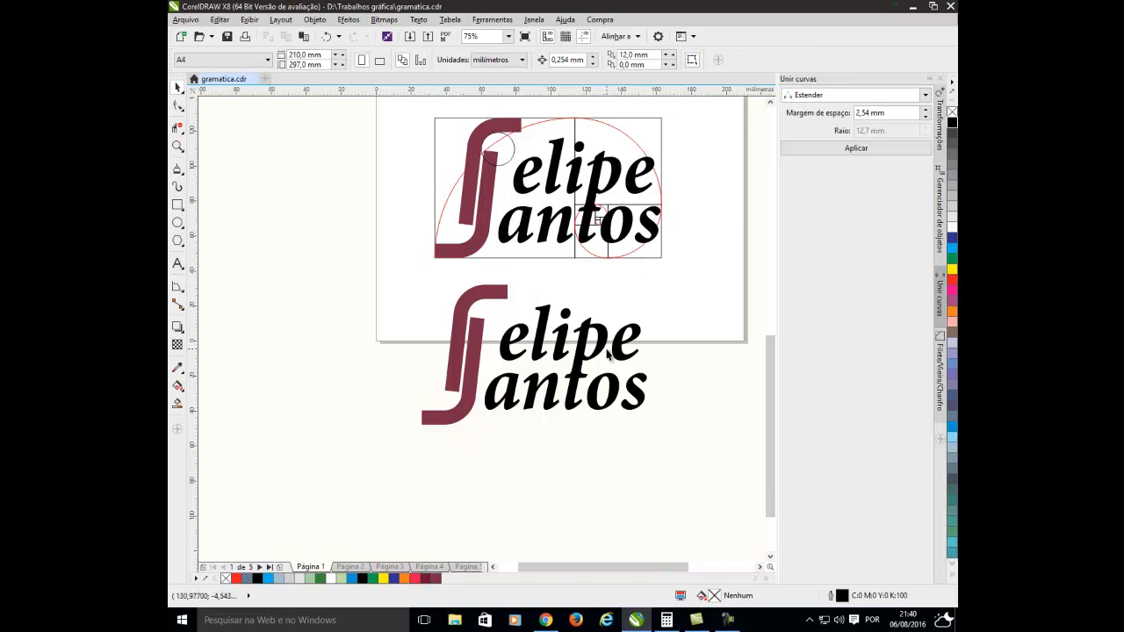